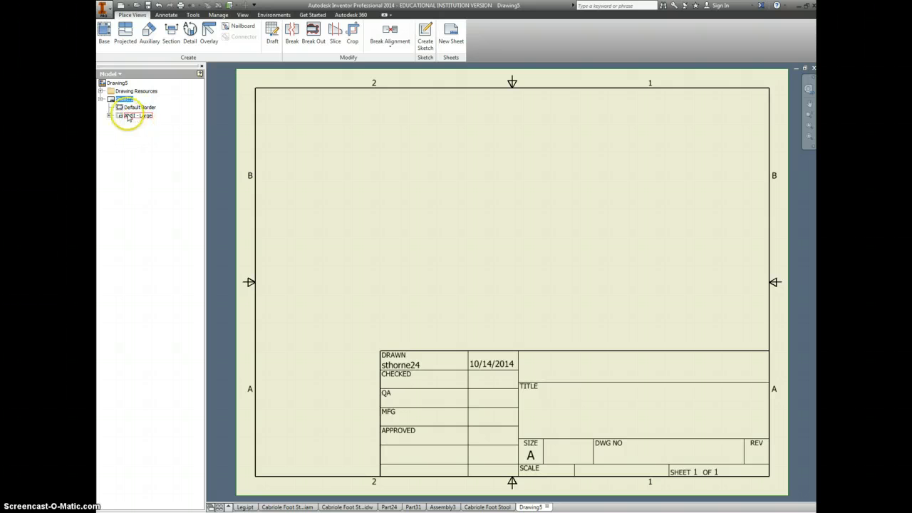
# - Replace the sheet's ANSI - Large title block with the ANSI A title block
pyautogui.click(146, 124)
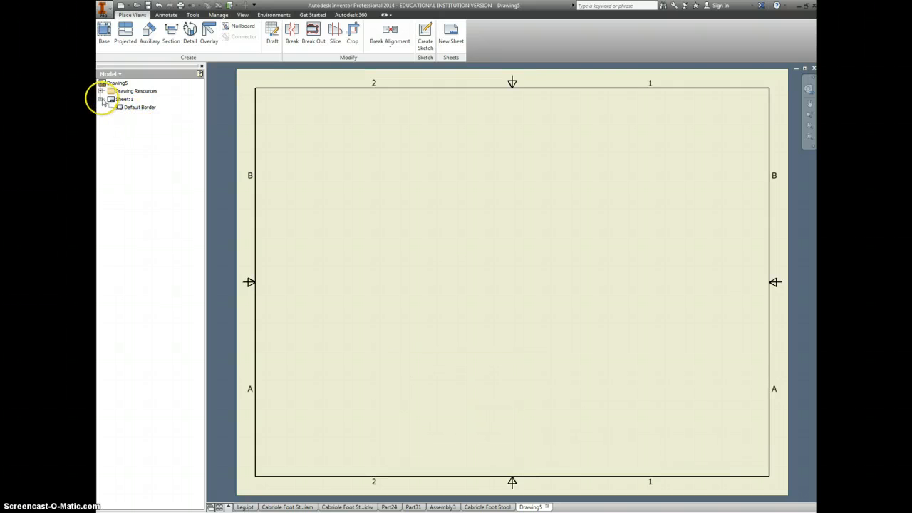
pyautogui.click(102, 91)
pyautogui.click(110, 116)
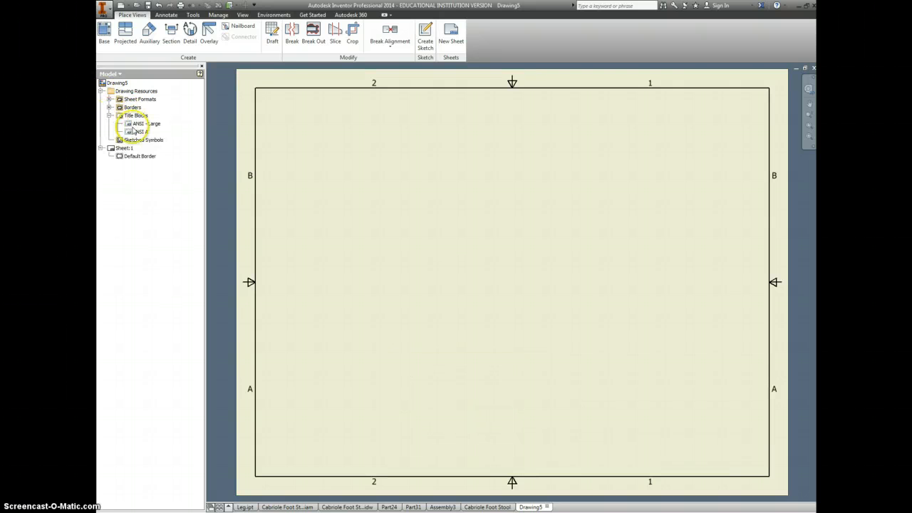
pyautogui.doubleClick(138, 132)
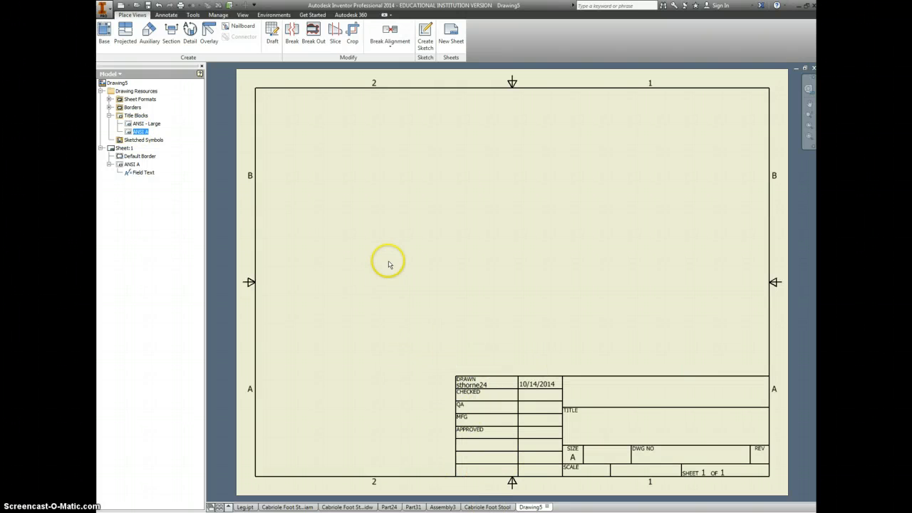
# - Start a base view and load Short Rail.ipt as its model, with the file filter set to Inventor Files
pyautogui.click(104, 32)
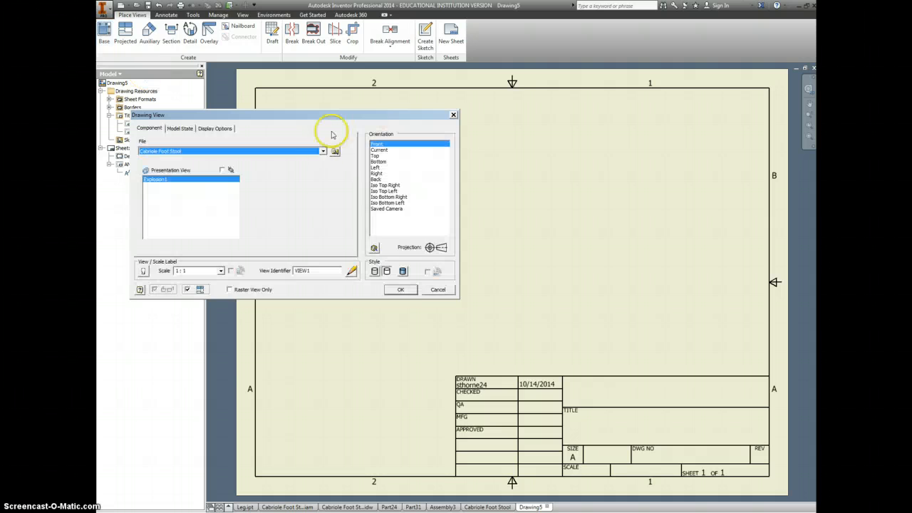
pyautogui.click(332, 149)
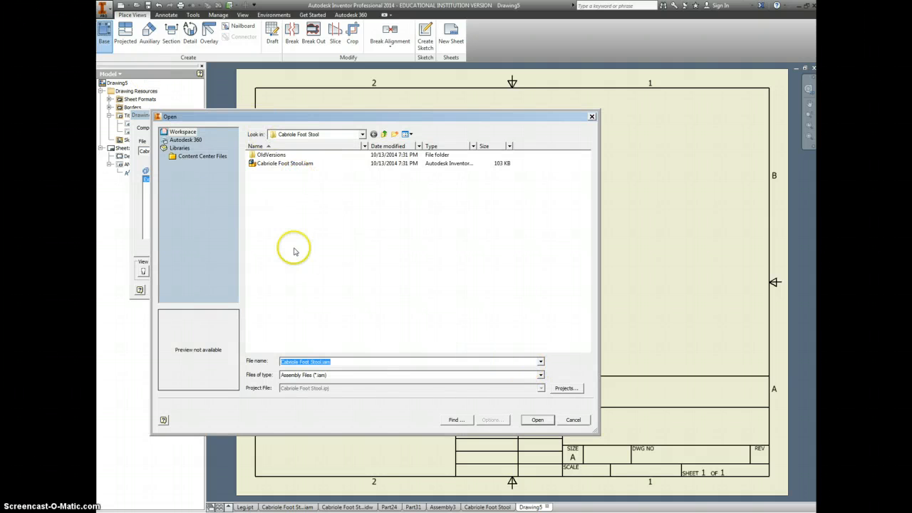
pyautogui.click(539, 375)
pyautogui.click(487, 387)
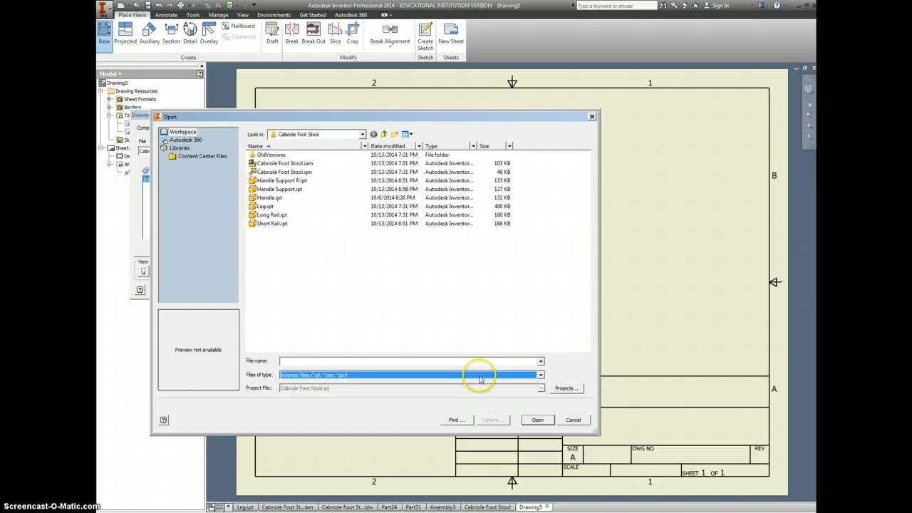
pyautogui.click(263, 223)
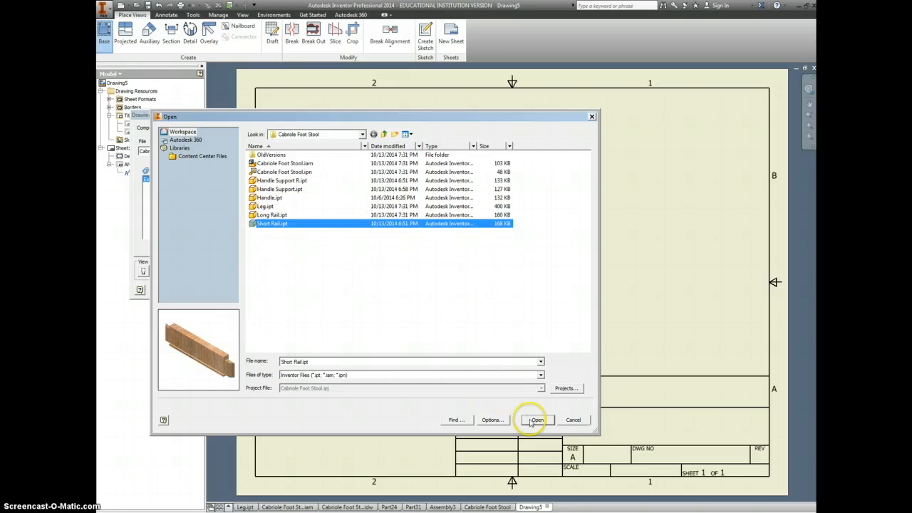
pyautogui.click(533, 420)
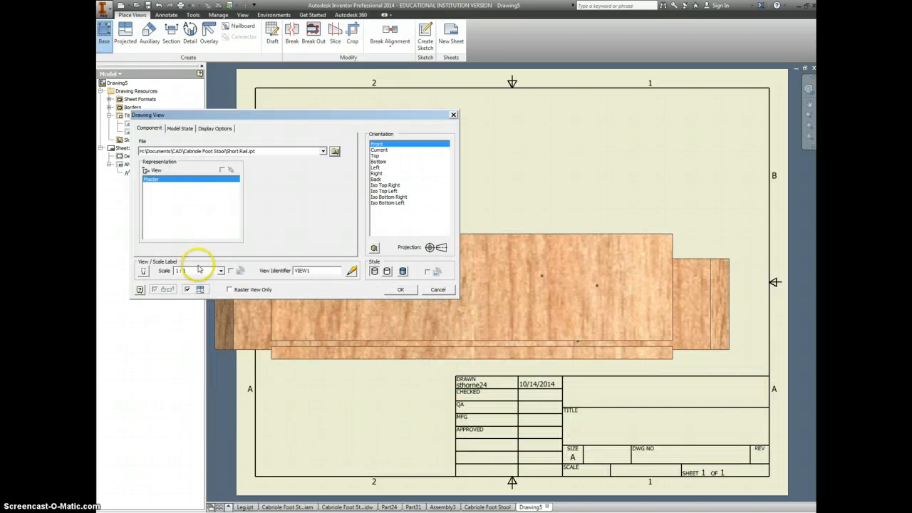
# - Set the base view scale to 1/2 and place the front view left of the sheet's centre
pyautogui.click(222, 271)
pyautogui.click(186, 308)
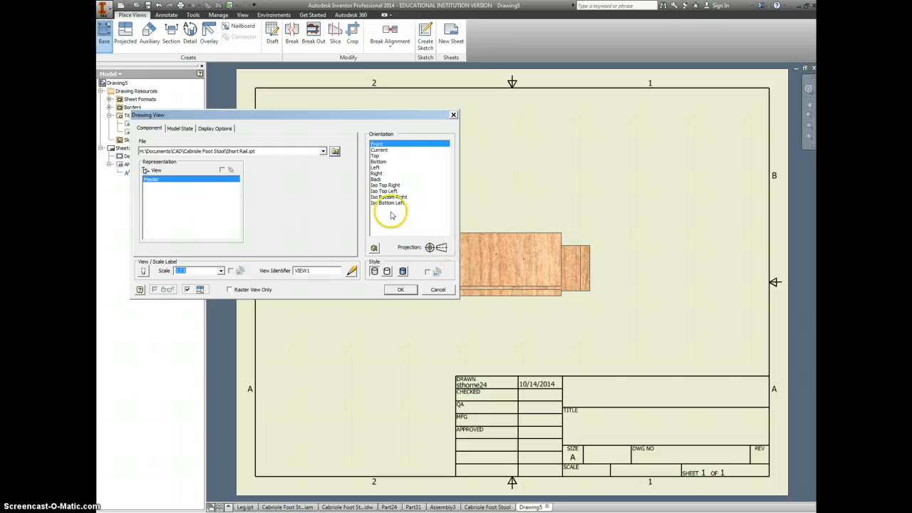
pyautogui.moveTo(370, 119); pyautogui.dragTo(264, 141)
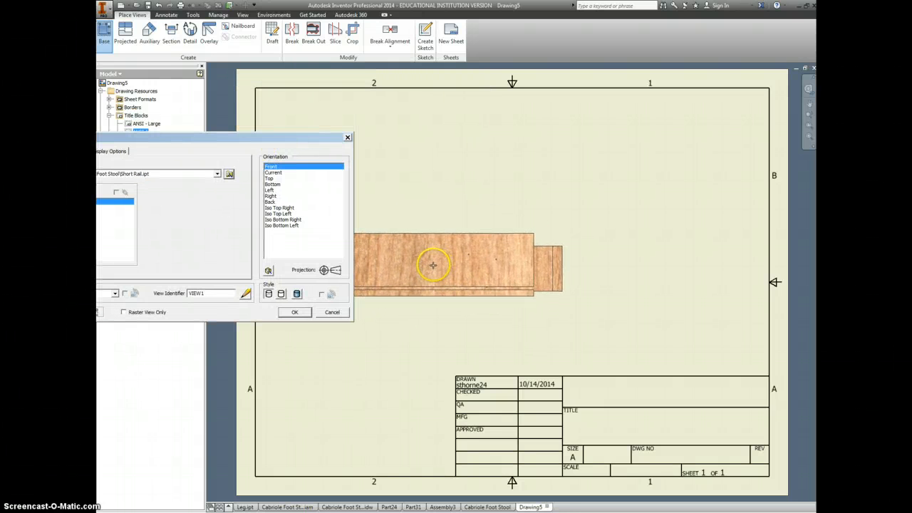
pyautogui.click(430, 270)
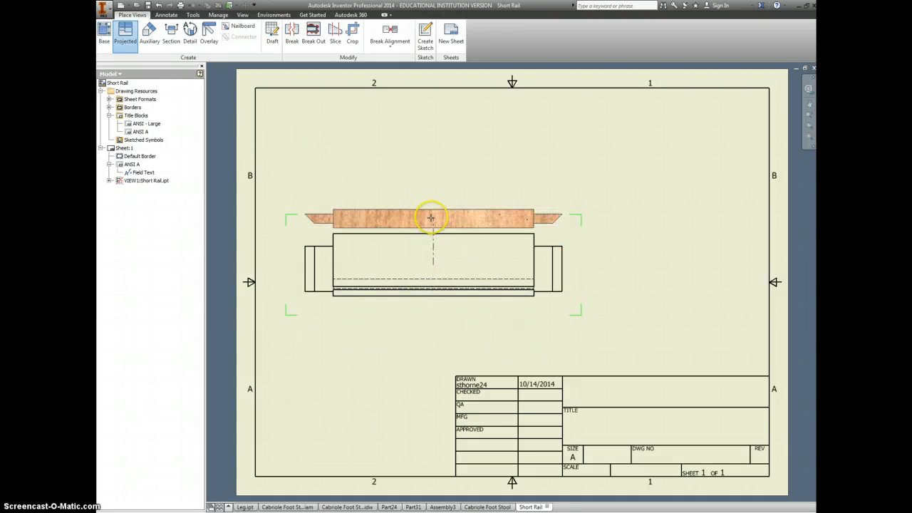
# - Project a top view above the front view, and reposition the front view lower and slightly left on the sheet
pyautogui.click(430, 202)
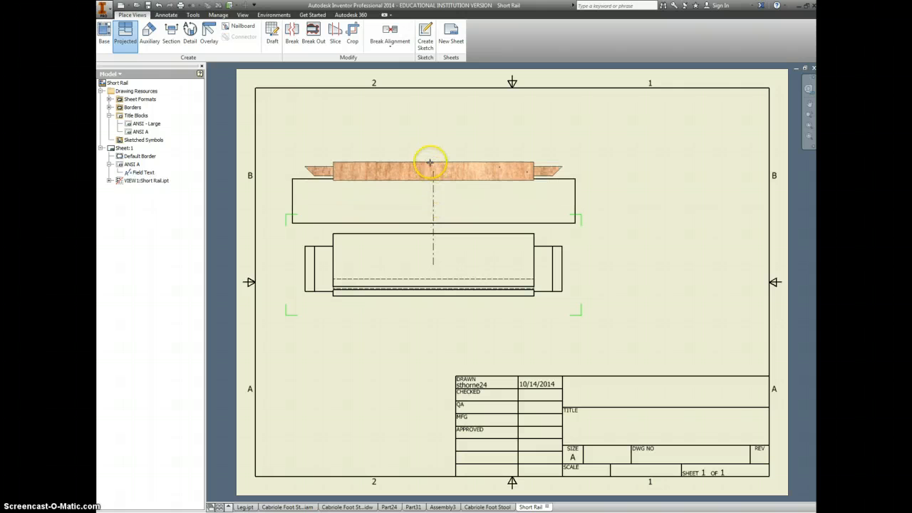
pyautogui.rightClick(429, 163)
pyautogui.click(462, 162)
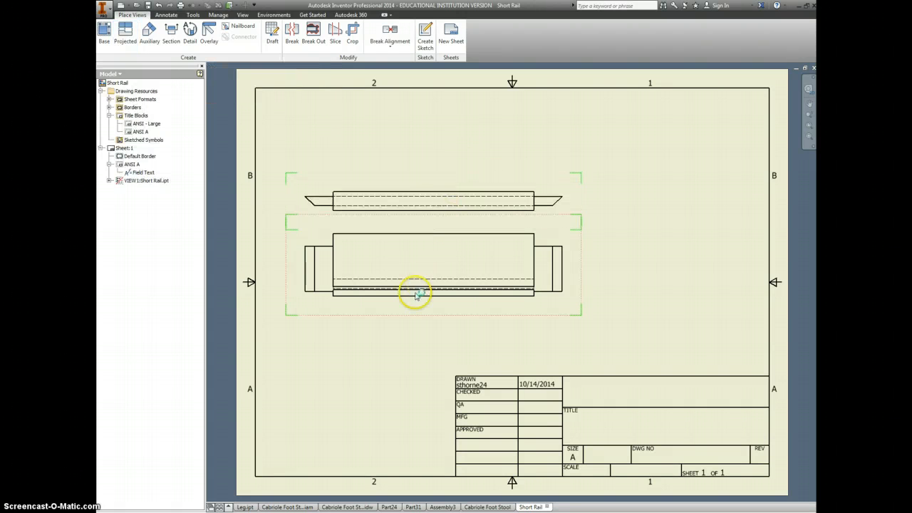
pyautogui.moveTo(415, 318); pyautogui.dragTo(396, 357)
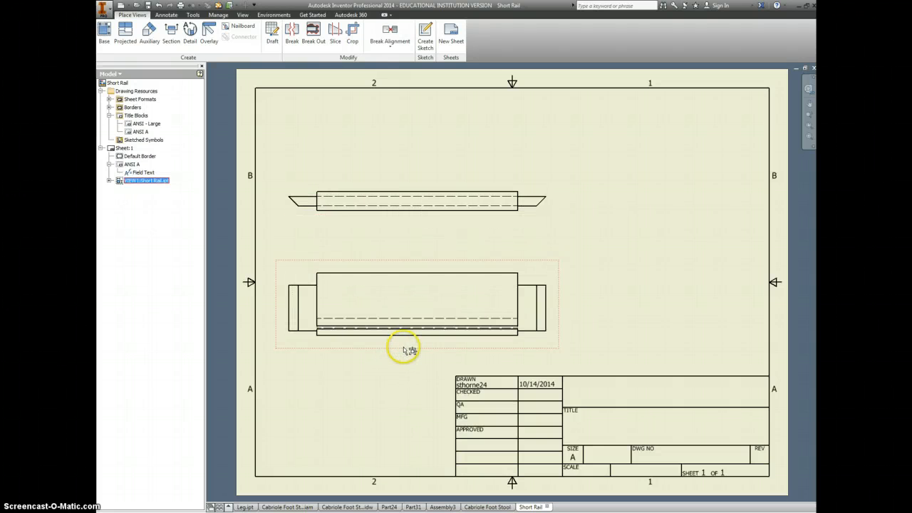
# - Project a side view to the right of the front view, above the title block
pyautogui.click(125, 36)
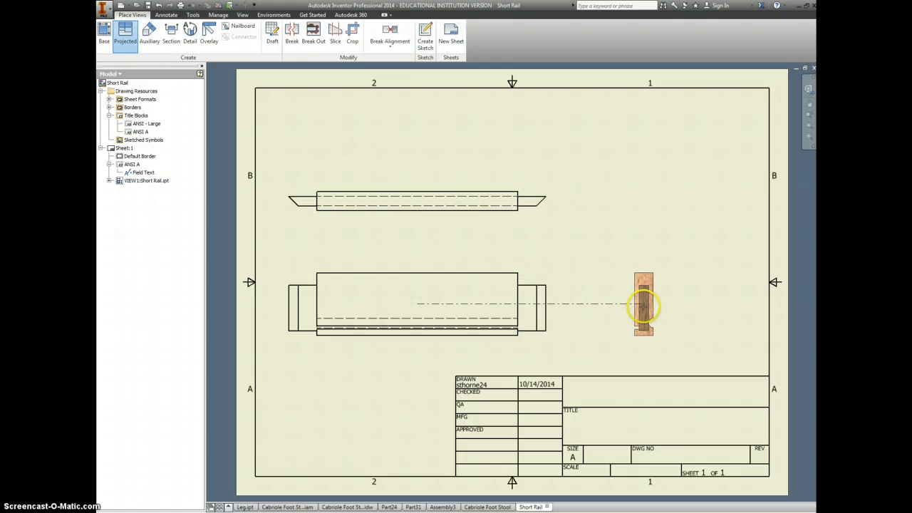
pyautogui.rightClick(641, 248)
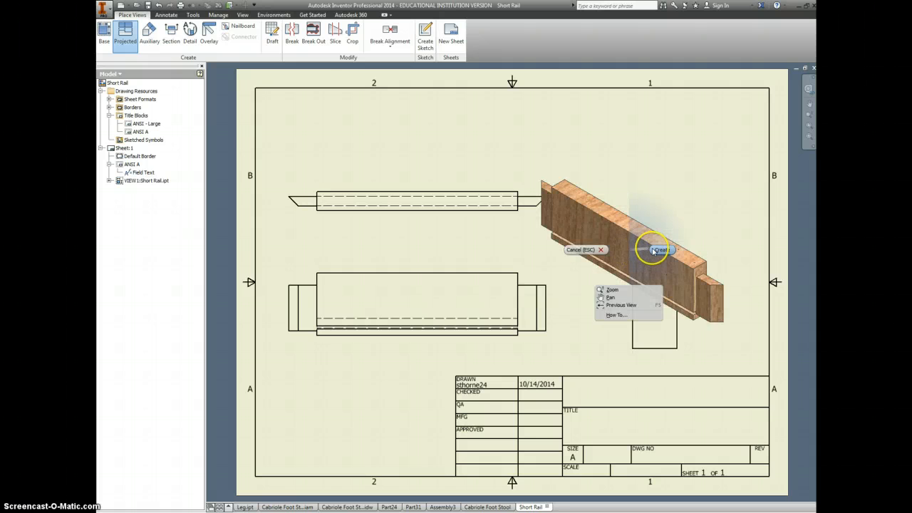
pyautogui.click(659, 289)
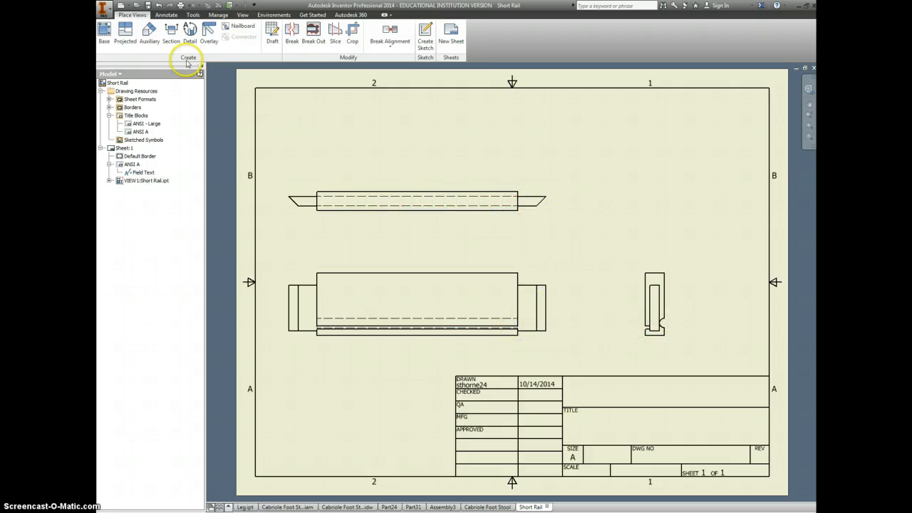
# - Project a back view upward from the top view, and shift the top view slightly down to even out the spacing
pyautogui.click(125, 31)
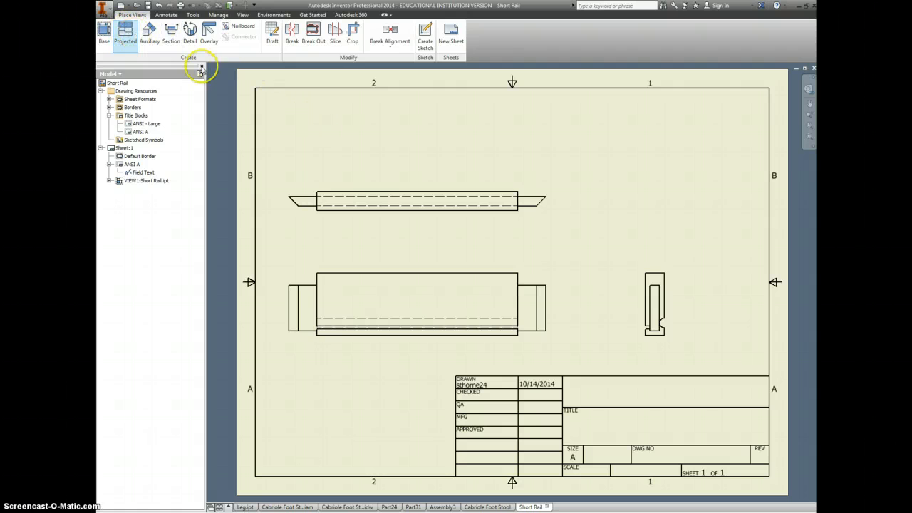
pyautogui.click(371, 190)
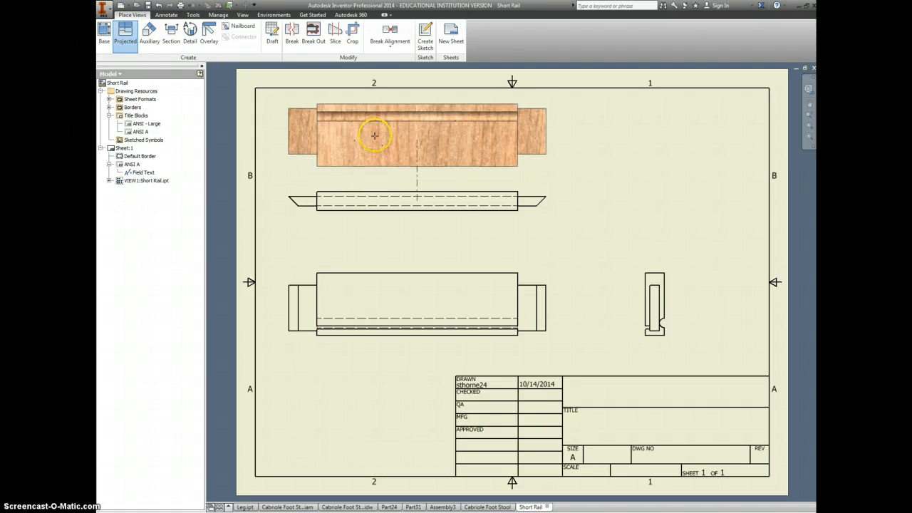
pyautogui.rightClick(372, 135)
pyautogui.click(411, 135)
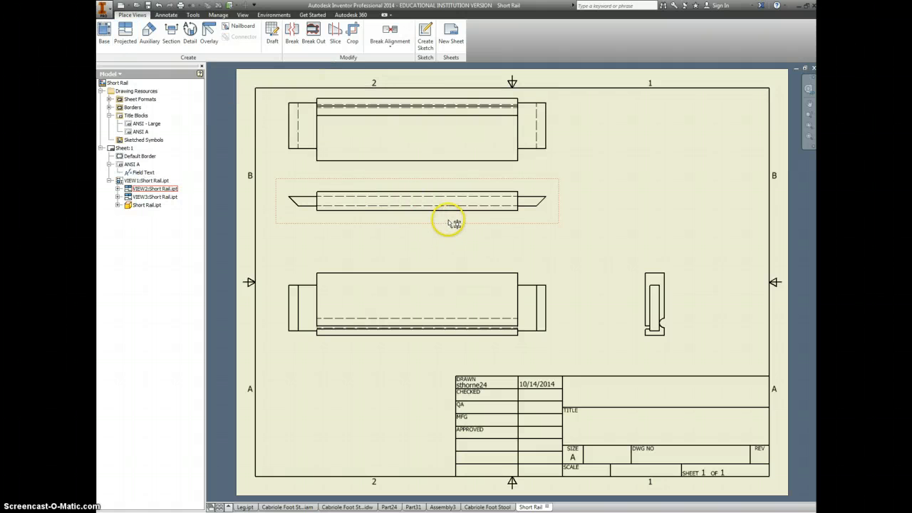
pyautogui.moveTo(454, 224); pyautogui.dragTo(456, 233)
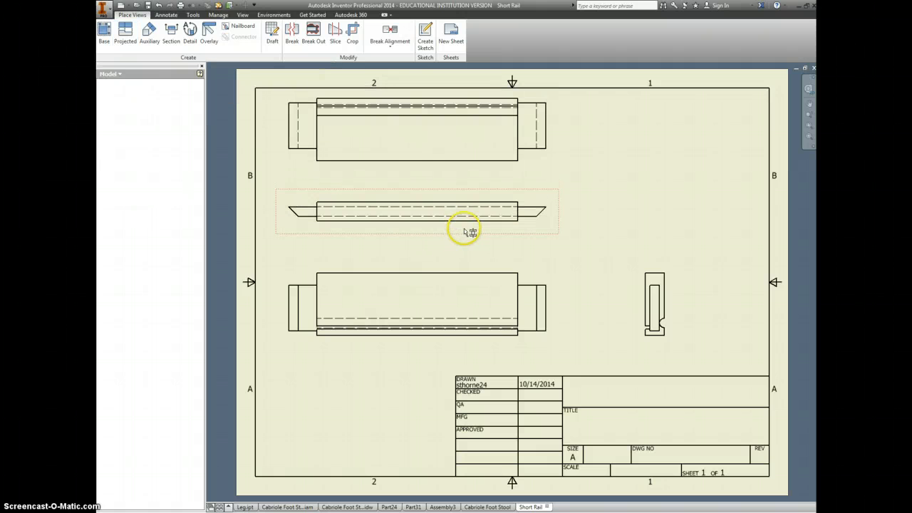
# - Change the front view's display style to hidden lines removed
pyautogui.doubleClick(421, 346)
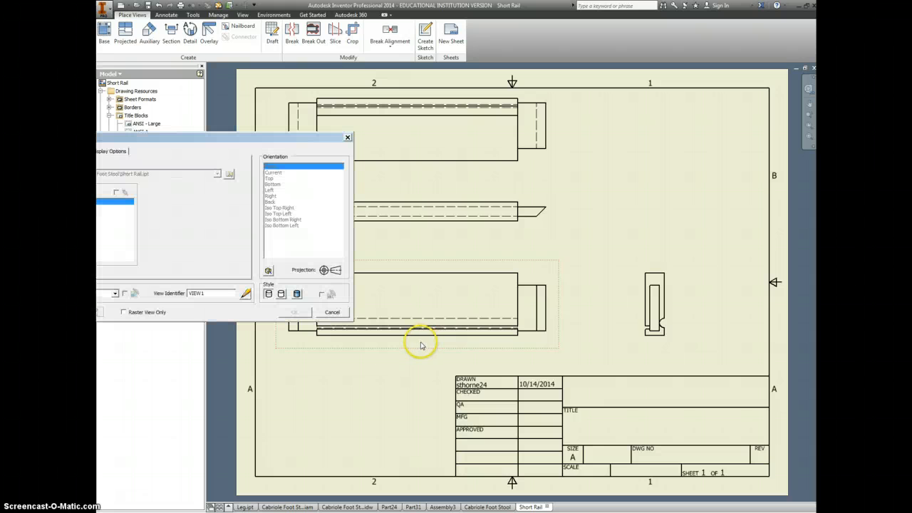
pyautogui.click(282, 294)
pyautogui.click(299, 312)
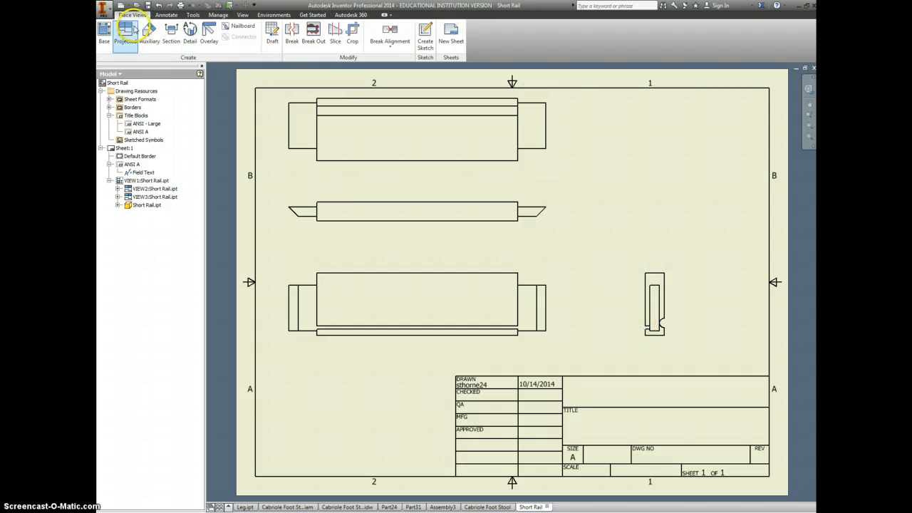
# - Dimension the rail's overall height in the front view, placing the dimension to the right of the view
pyautogui.click(154, 16)
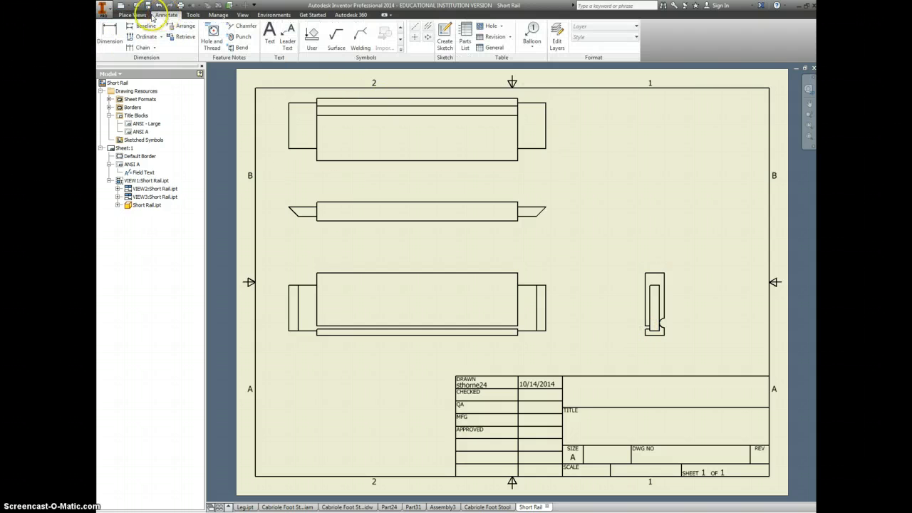
pyautogui.click(109, 35)
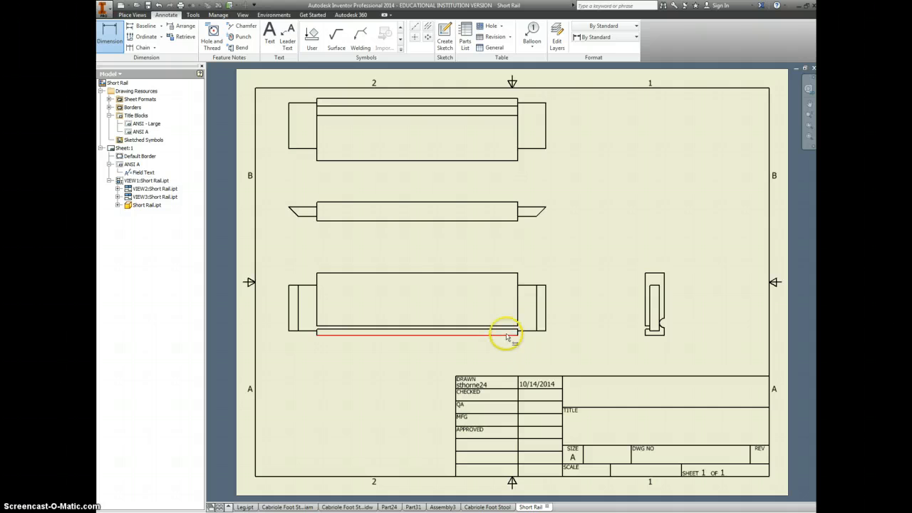
pyautogui.click(507, 335)
pyautogui.click(499, 273)
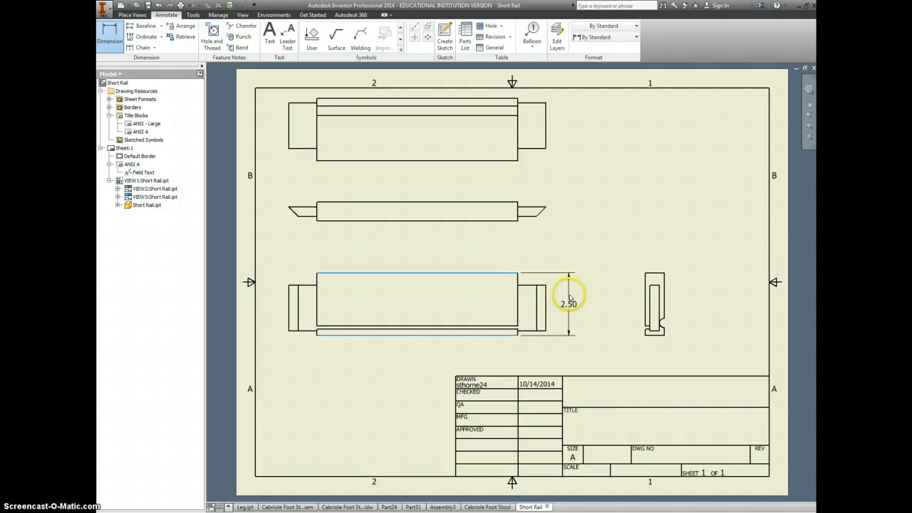
pyautogui.click(569, 303)
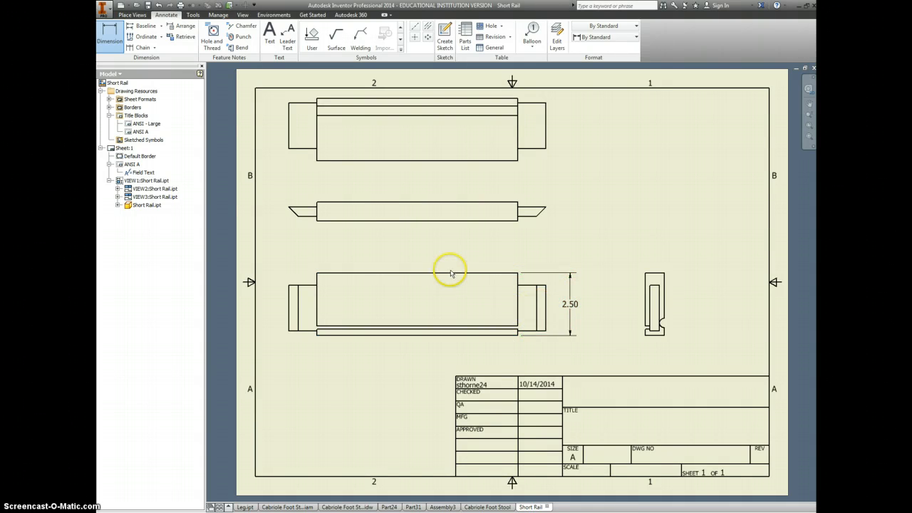
# - Dimension the rail's overall length from tip to tip above the top view
pyautogui.click(288, 207)
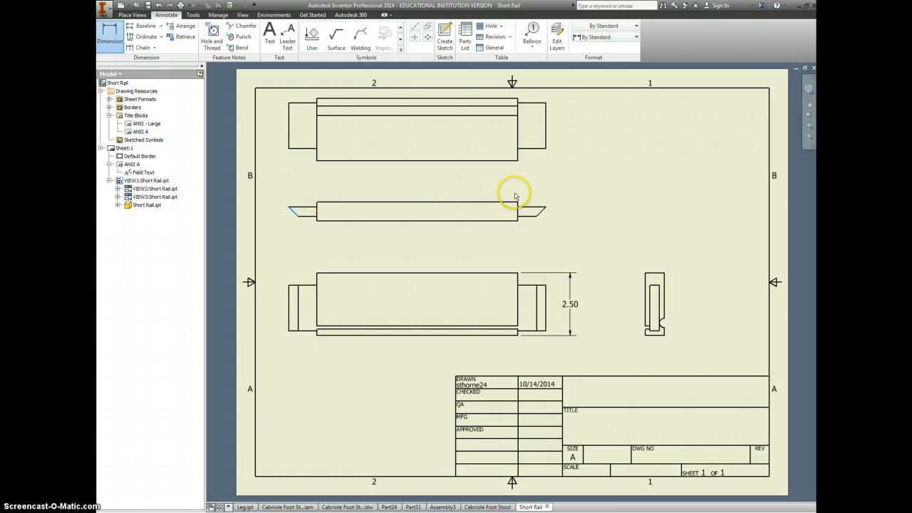
pyautogui.click(546, 208)
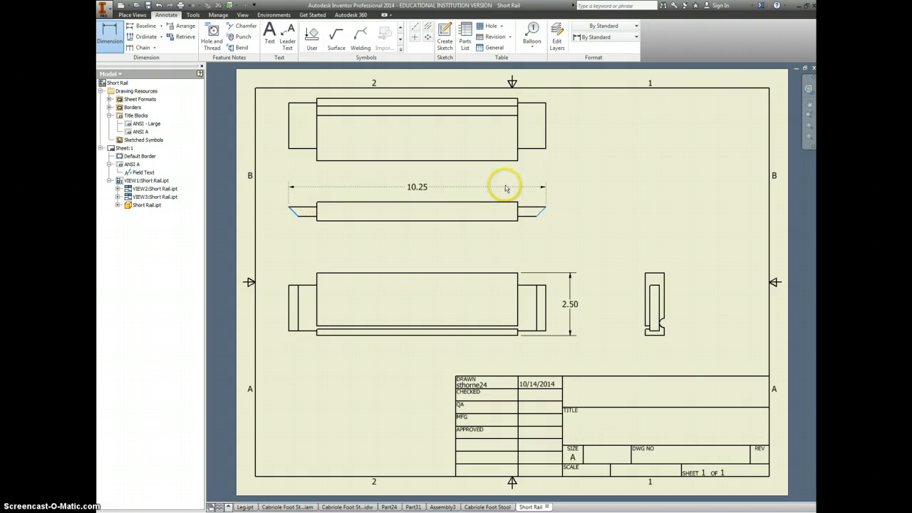
pyautogui.click(504, 184)
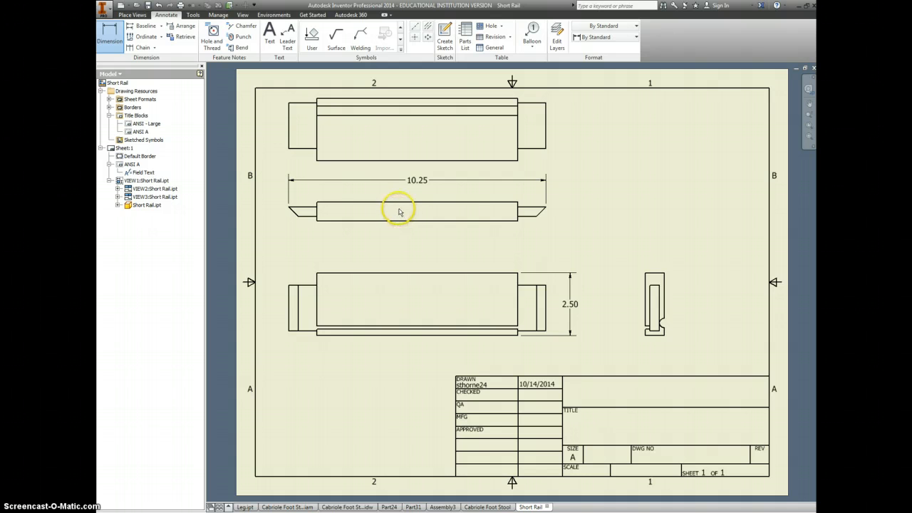
# - Dimension the top view from the left tenon tip to the right shoulder, and respace the two stacked length dimensions
pyautogui.click(289, 207)
pyautogui.click(519, 204)
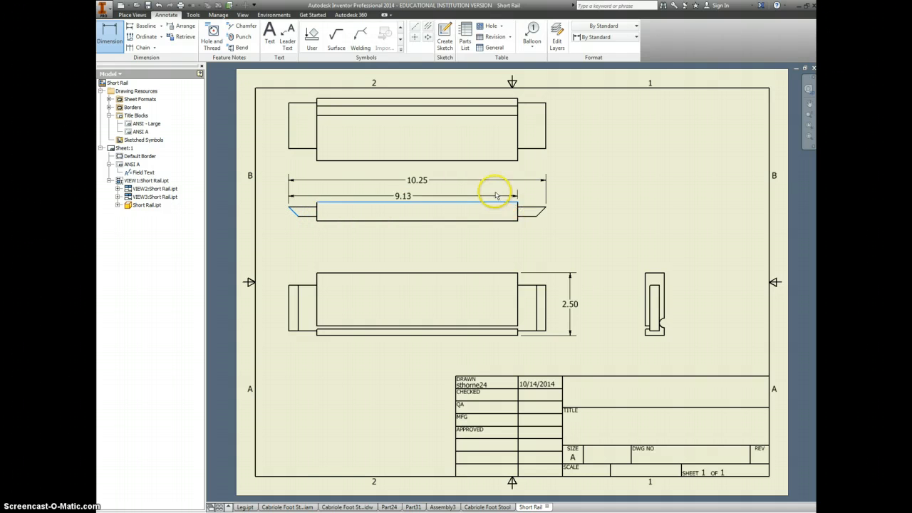
pyautogui.click(488, 189)
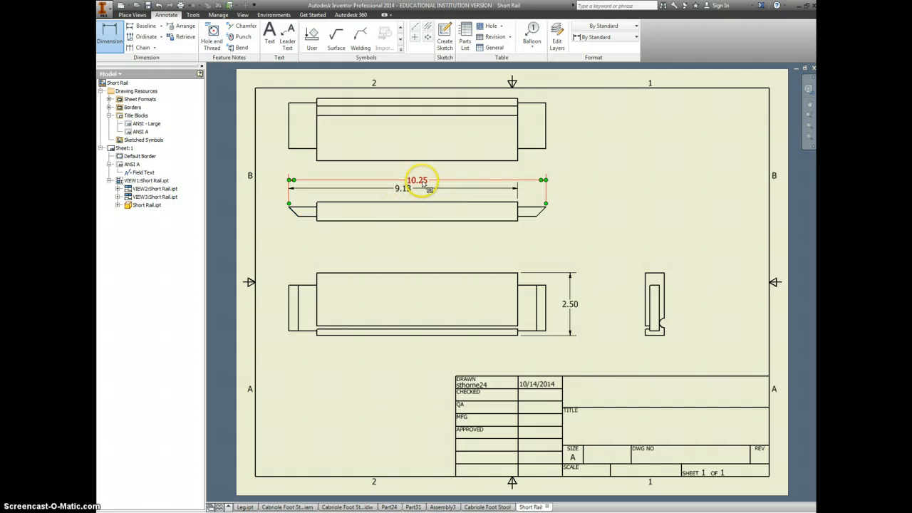
pyautogui.press('Escape')
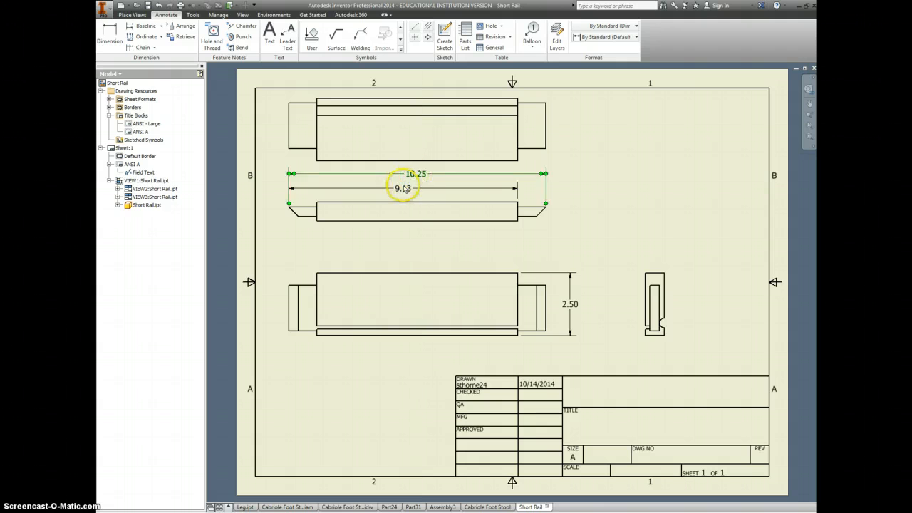
pyautogui.moveTo(403, 187); pyautogui.dragTo(403, 185)
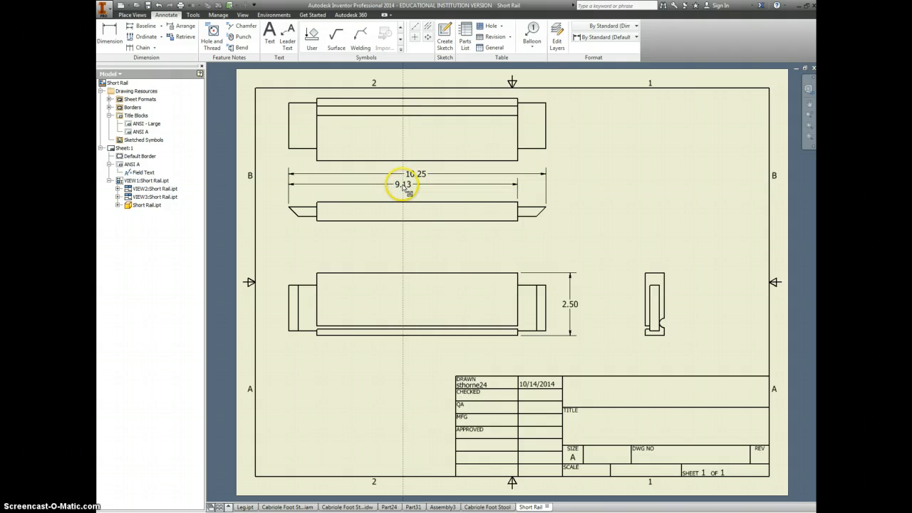
# - Set the primary unit precision of the left-tip-to-right-shoulder length dimension to three decimal places (3.123)
pyautogui.doubleClick(404, 186)
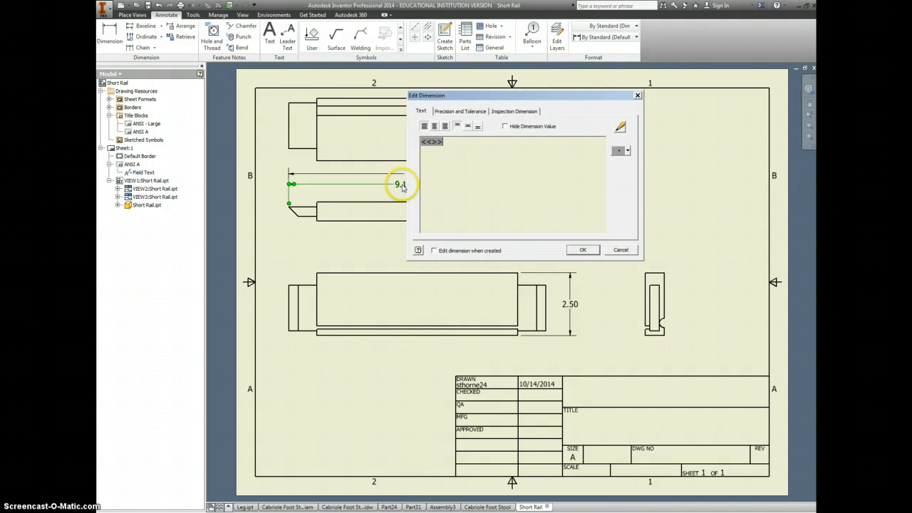
pyautogui.click(466, 114)
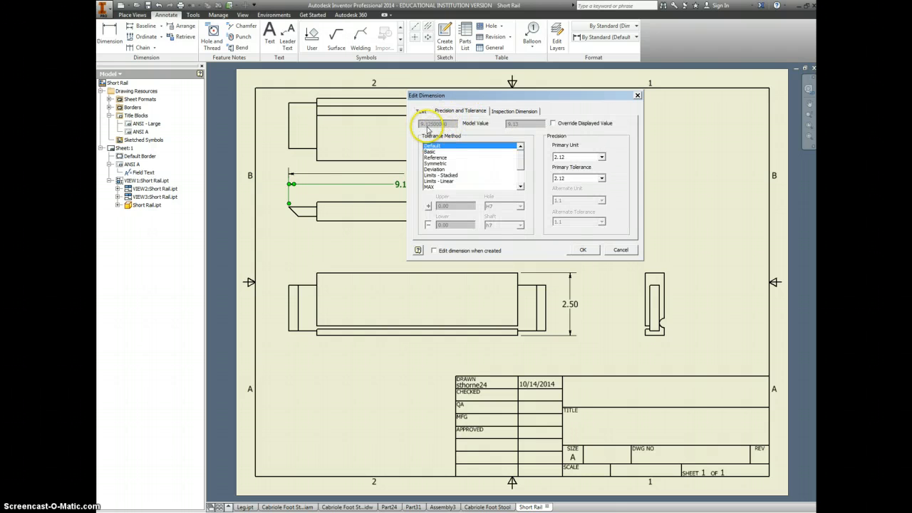
pyautogui.click(601, 157)
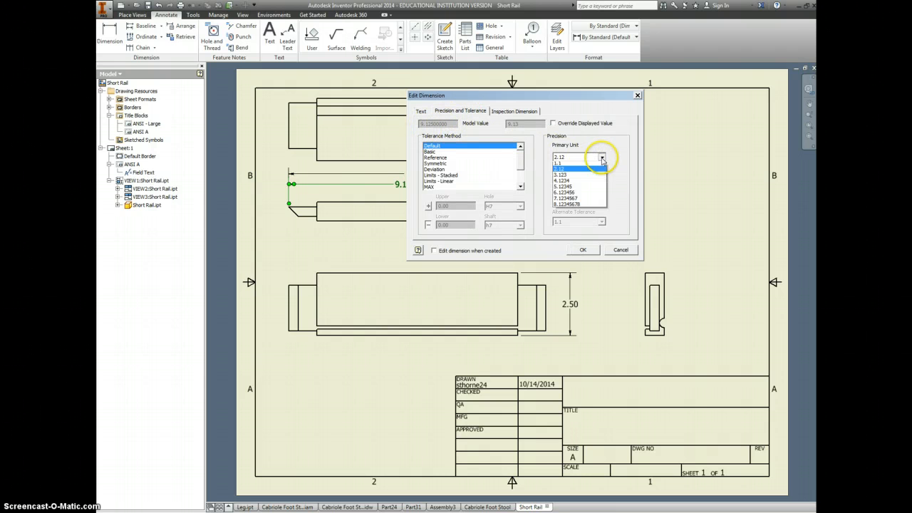
pyautogui.click(579, 184)
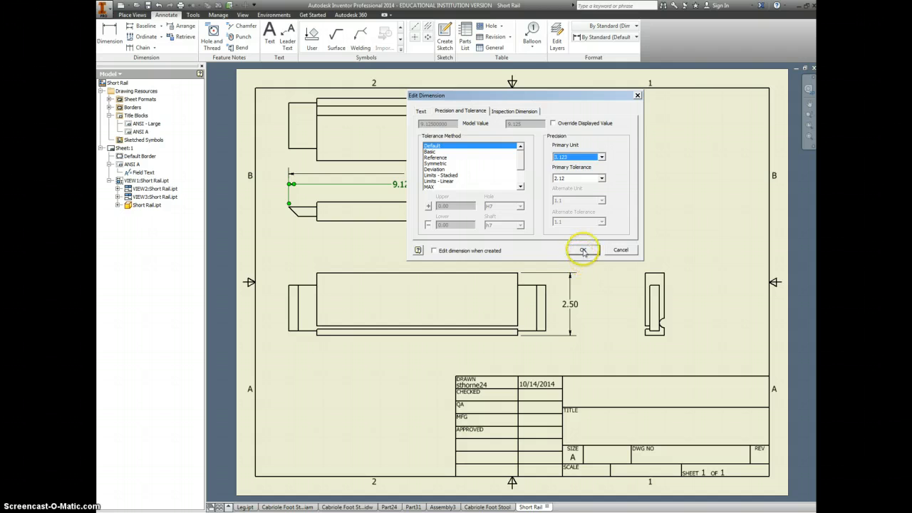
pyautogui.click(582, 250)
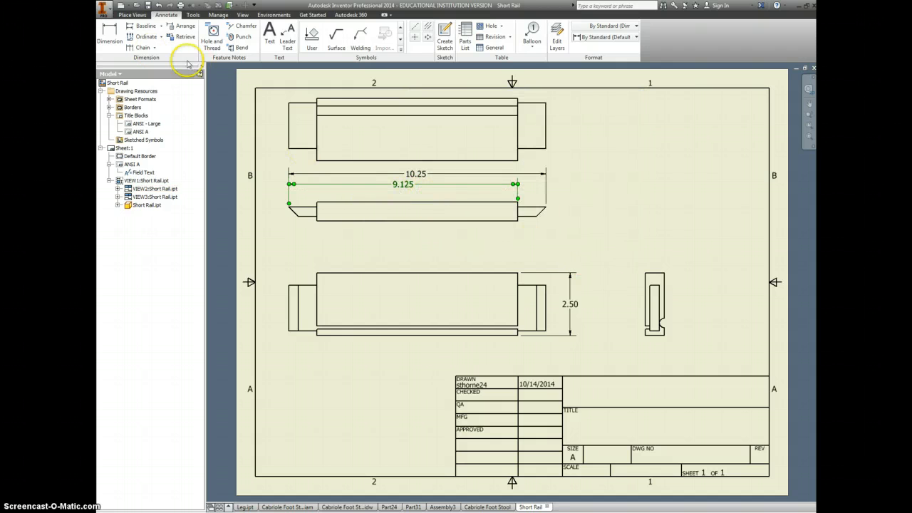
# - Dimension the left tenon's length above the top view, with primary unit precision set to three decimal places (3.123)
pyautogui.click(307, 196)
pyautogui.press('d')
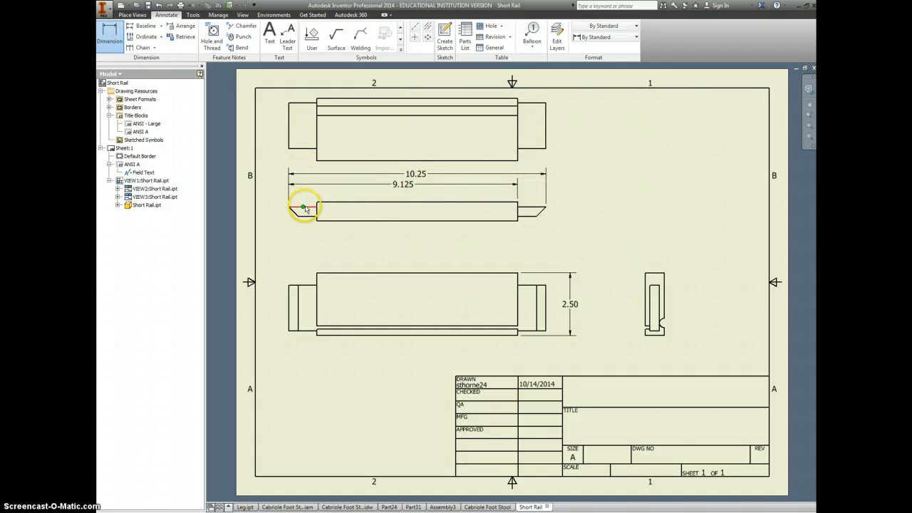
pyautogui.click(290, 208)
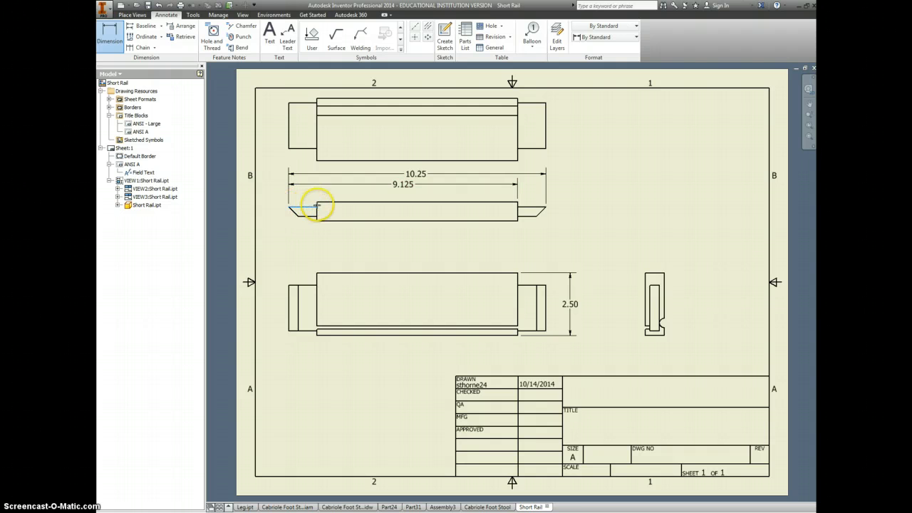
pyautogui.click(319, 204)
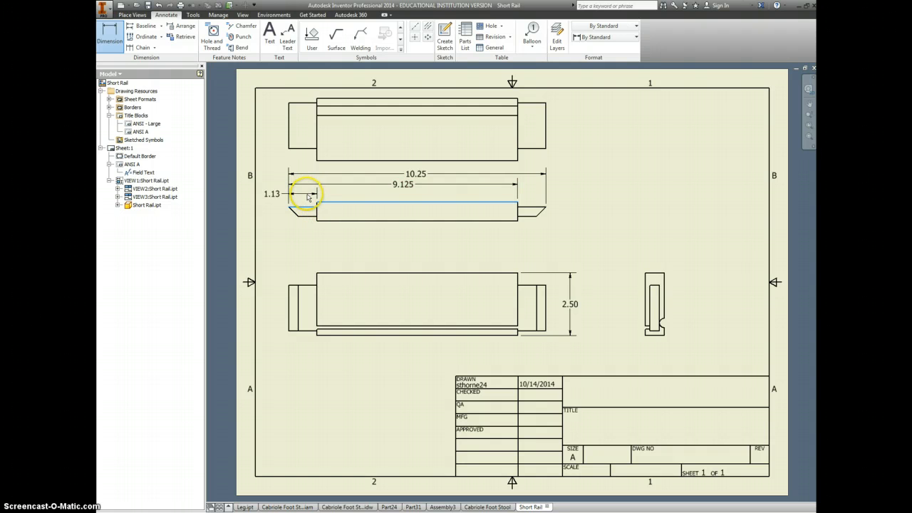
pyautogui.click(281, 199)
pyautogui.click(272, 199)
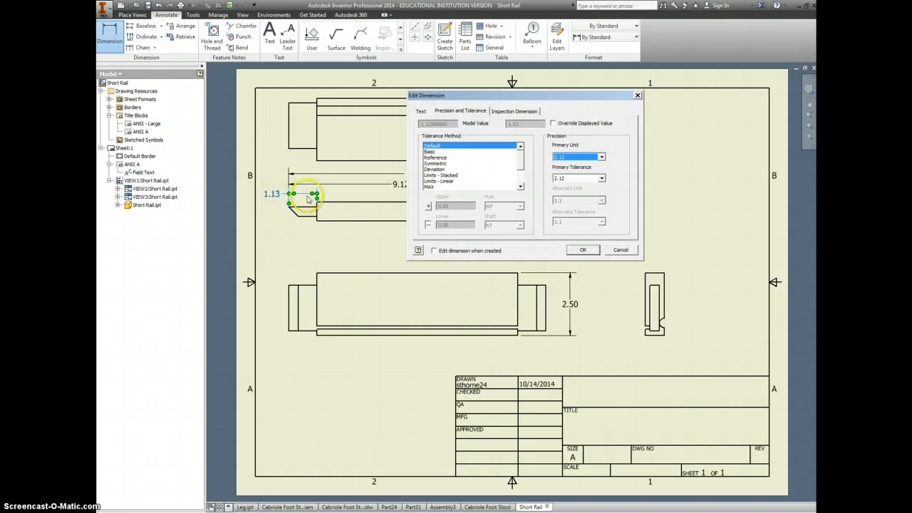
pyautogui.click(588, 156)
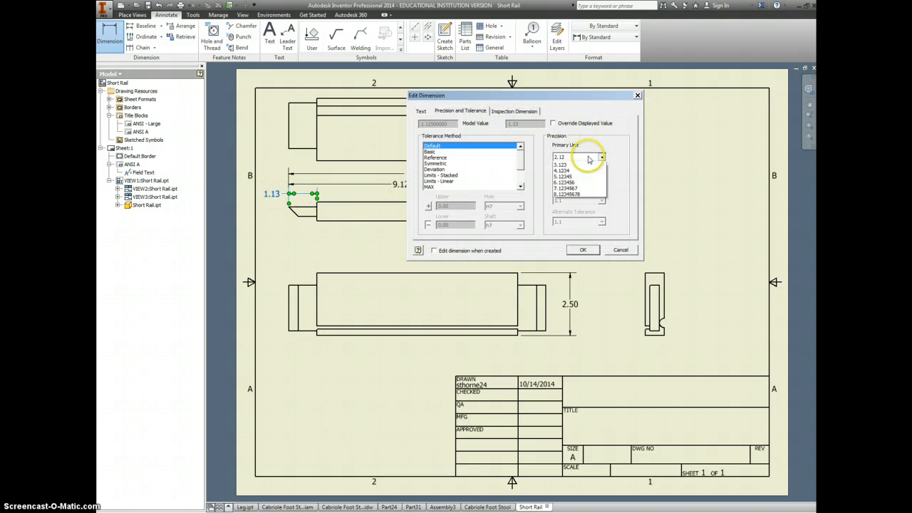
pyautogui.click(574, 180)
pyautogui.click(582, 249)
pyautogui.click(396, 249)
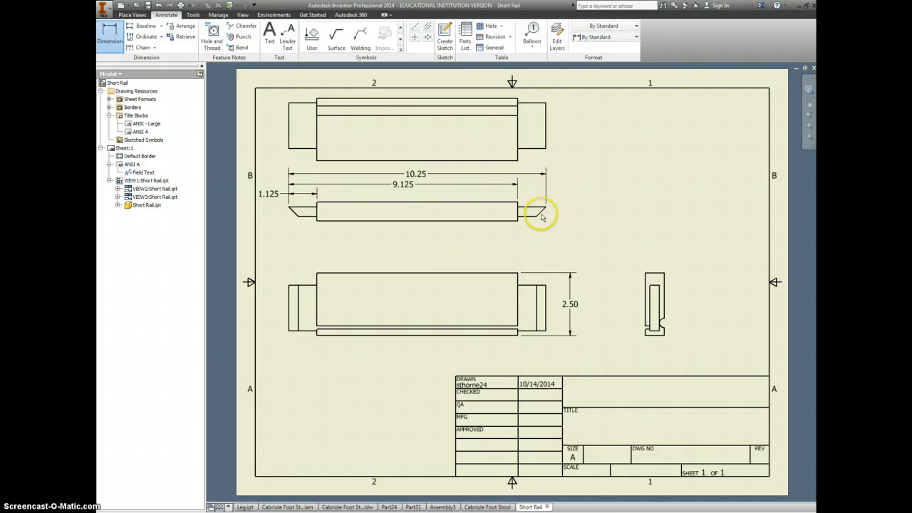
# - Dimension the outside angle between the right tenon's upper edge and its bevelled end in the top view, placed below the tip
pyautogui.scroll(3, 541, 213)
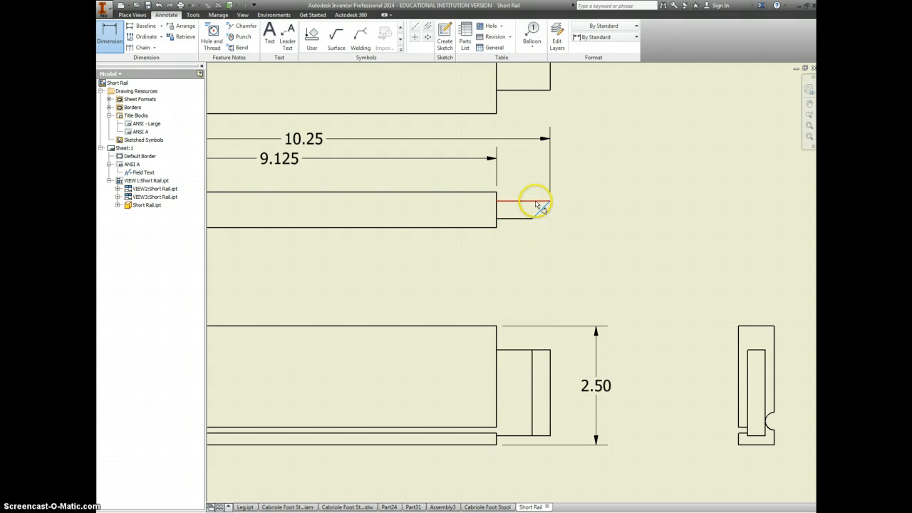
pyautogui.click(549, 207)
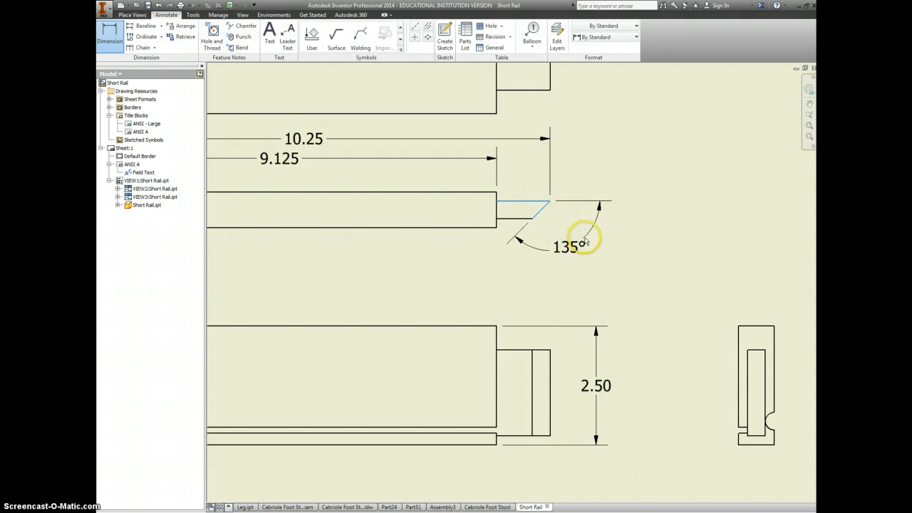
pyautogui.click(577, 246)
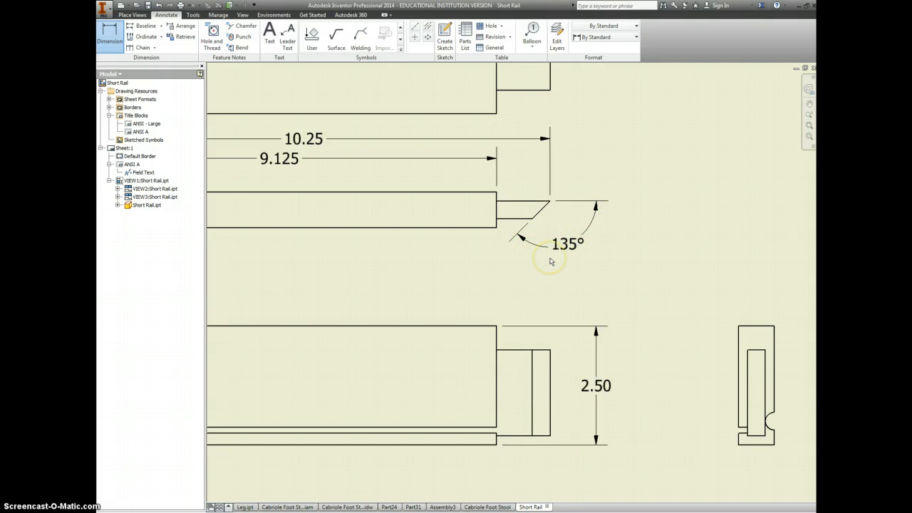
pyautogui.click(535, 208)
pyautogui.click(522, 202)
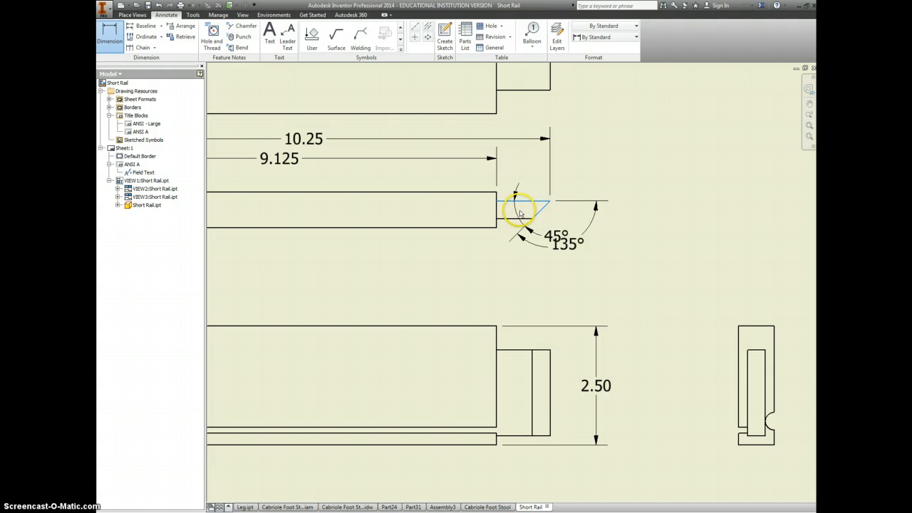
pyautogui.press('Escape')
# - Dimension the rail's overall thickness above the side view
pyautogui.scroll(-2, 535, 285)
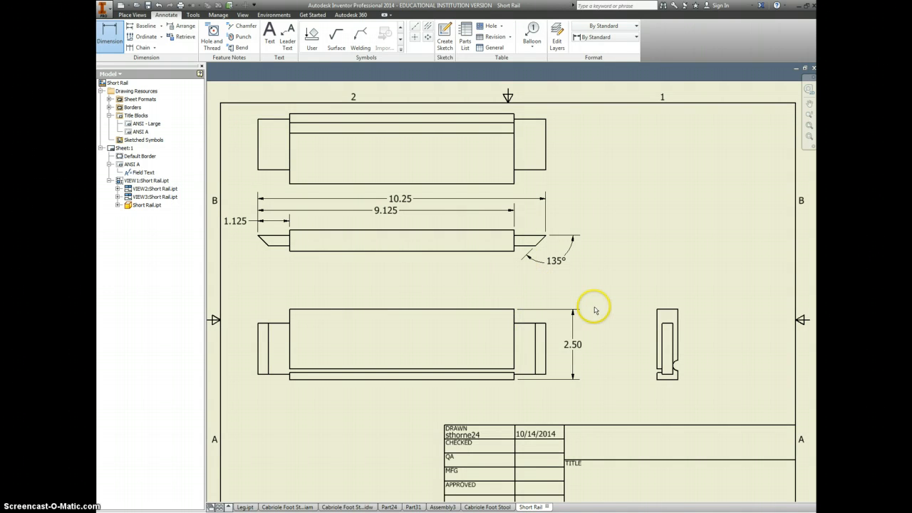
pyautogui.click(662, 311)
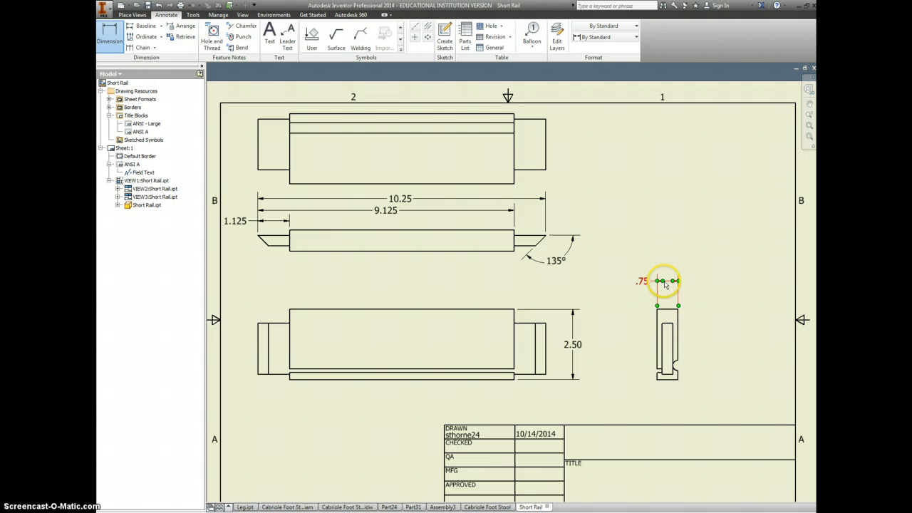
pyautogui.click(666, 284)
# - Dimension the side view from the rail's left face to the tenon's right face, using four-decimal primary unit precision (4.1234)
pyautogui.scroll(3, 668, 321)
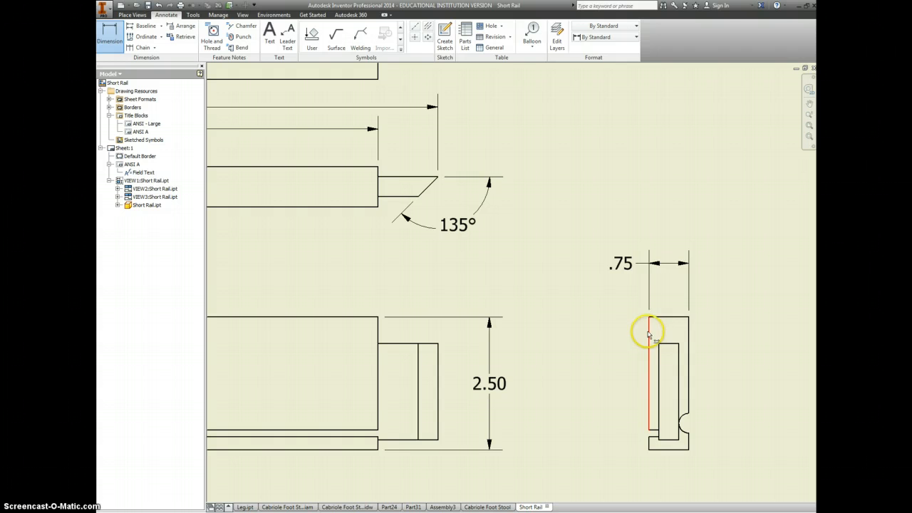
pyautogui.click(648, 335)
pyautogui.click(676, 353)
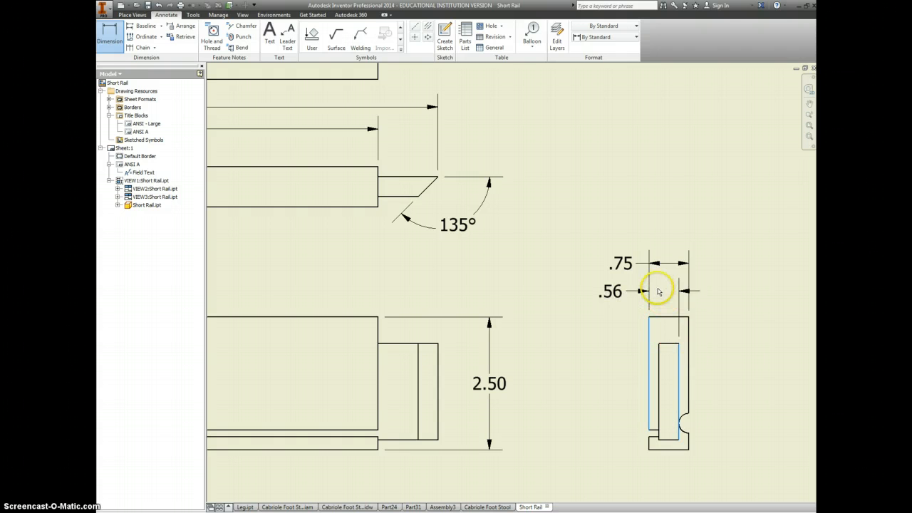
pyautogui.click(657, 285)
pyautogui.doubleClick(615, 287)
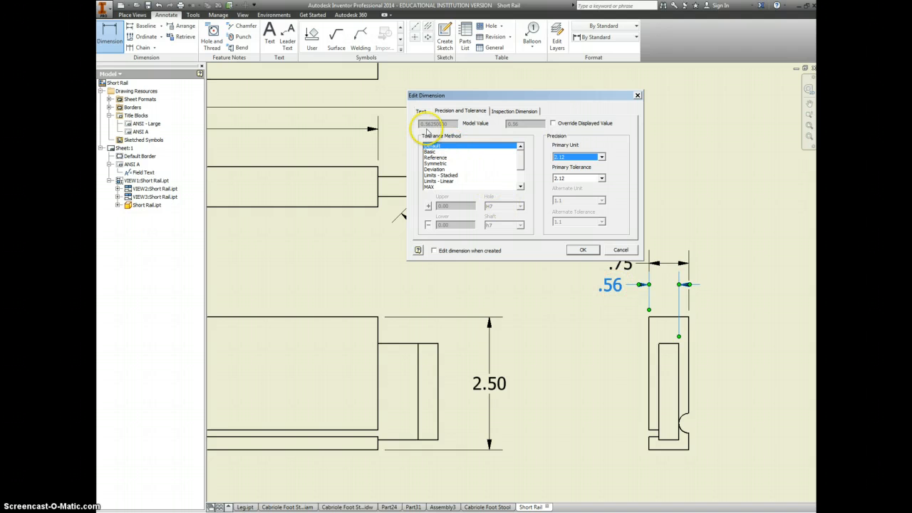
pyautogui.click(584, 159)
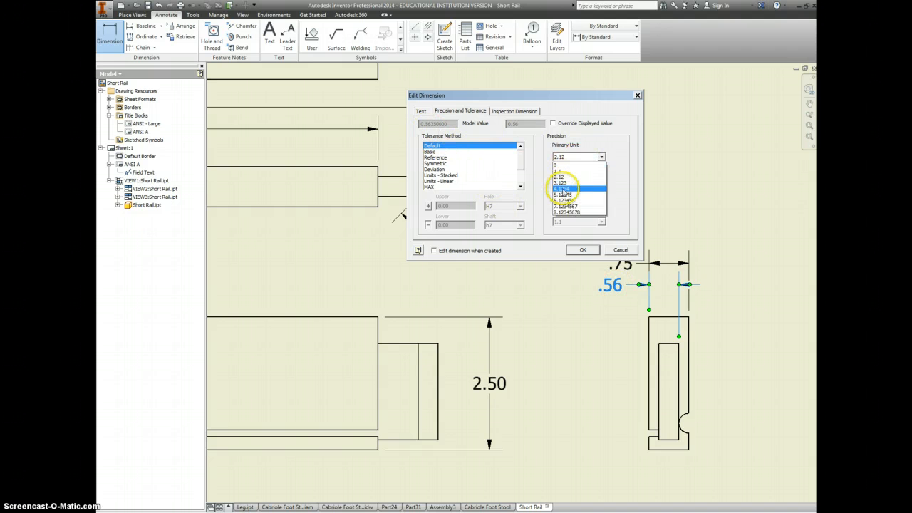
pyautogui.click(576, 202)
pyautogui.click(583, 250)
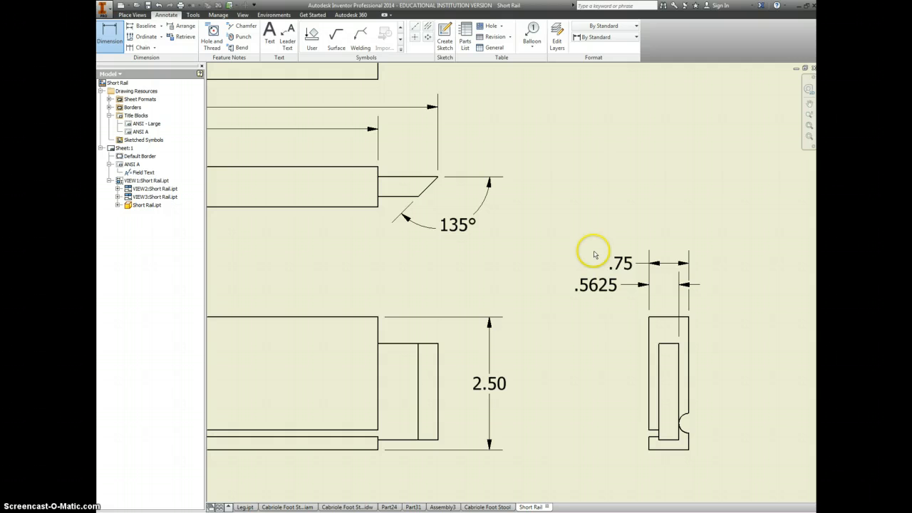
# - Dimension the side view from the rail's left face to the tenon's left face, placing it just above the view
pyautogui.click(648, 334)
pyautogui.click(659, 357)
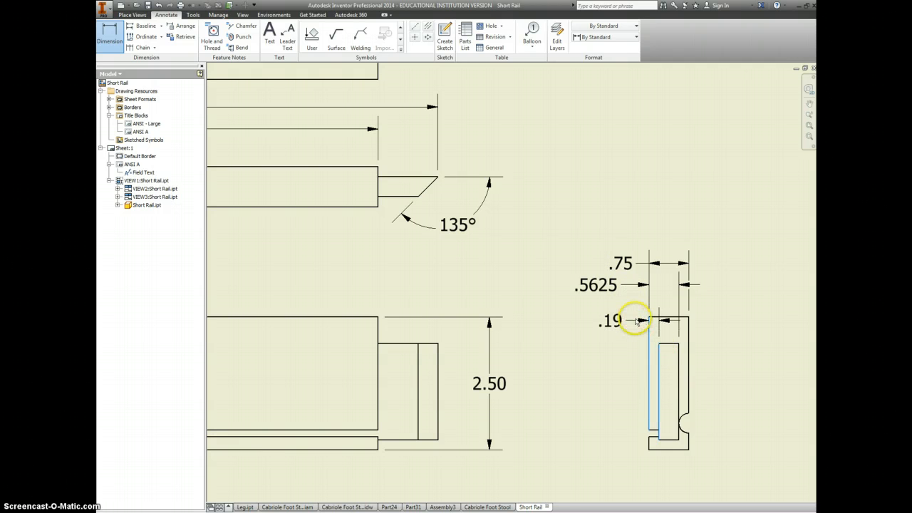
pyautogui.click(635, 311)
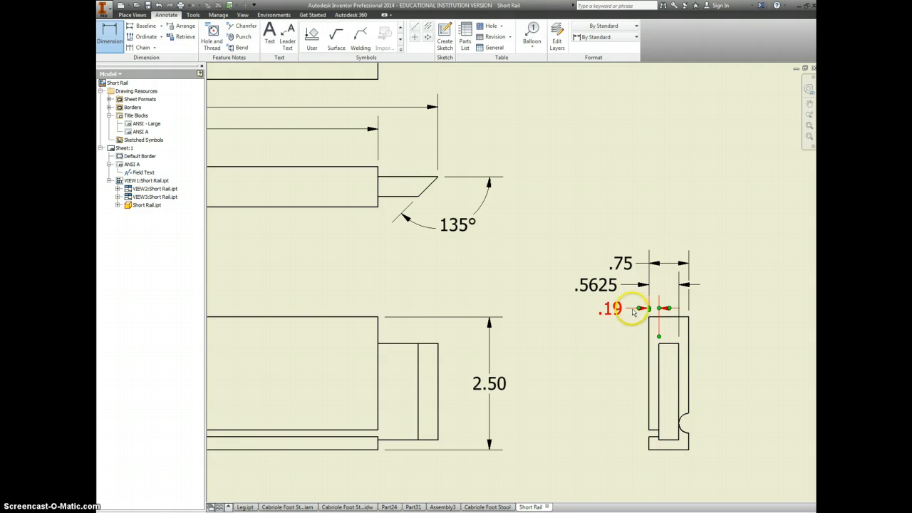
# - Set the primary tolerance precision of the dimension to the tenon's left face to four decimal places (4.1234)
pyautogui.doubleClick(614, 310)
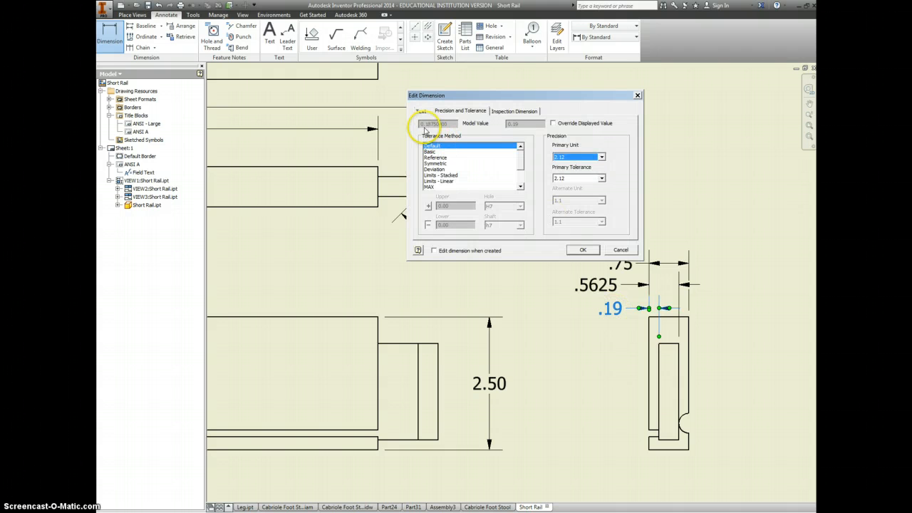
pyautogui.click(592, 180)
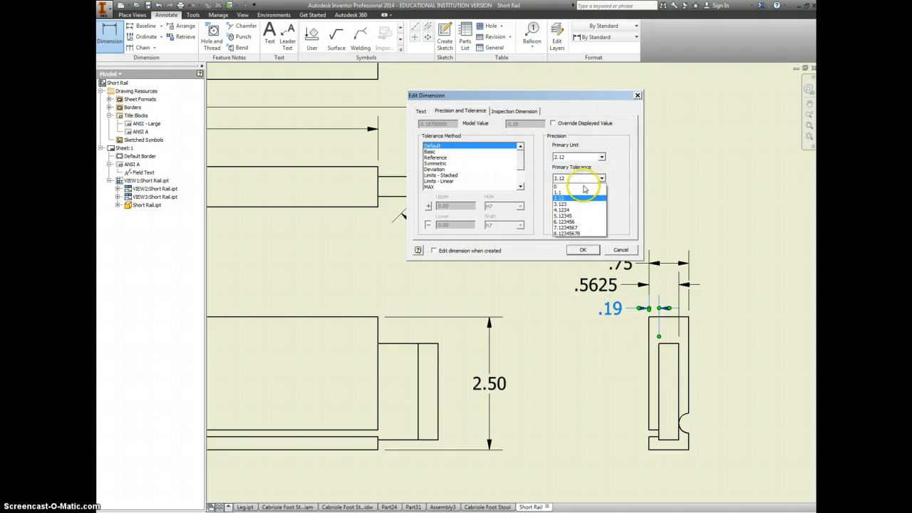
pyautogui.click(576, 208)
pyautogui.click(582, 250)
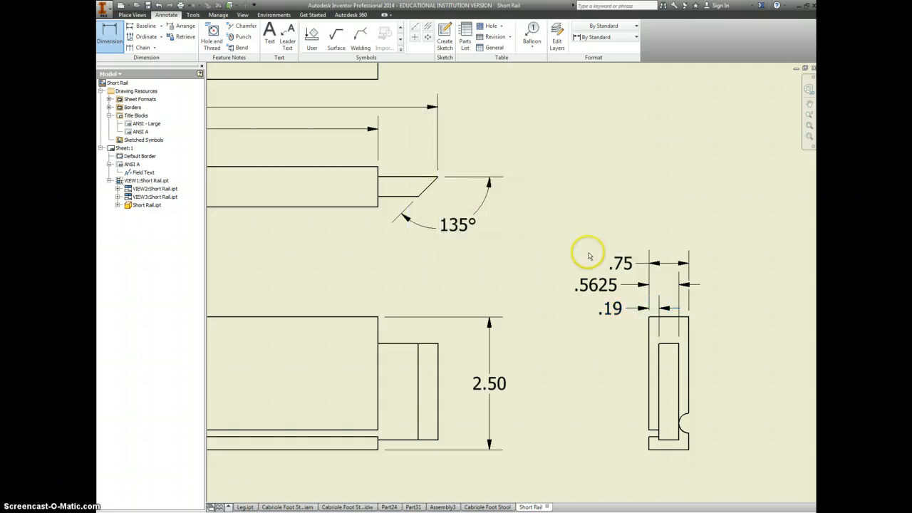
# - Restore that dimension's primary tolerance precision to 2.12 and set its primary unit precision to four decimal places (4.1234)
pyautogui.doubleClick(612, 308)
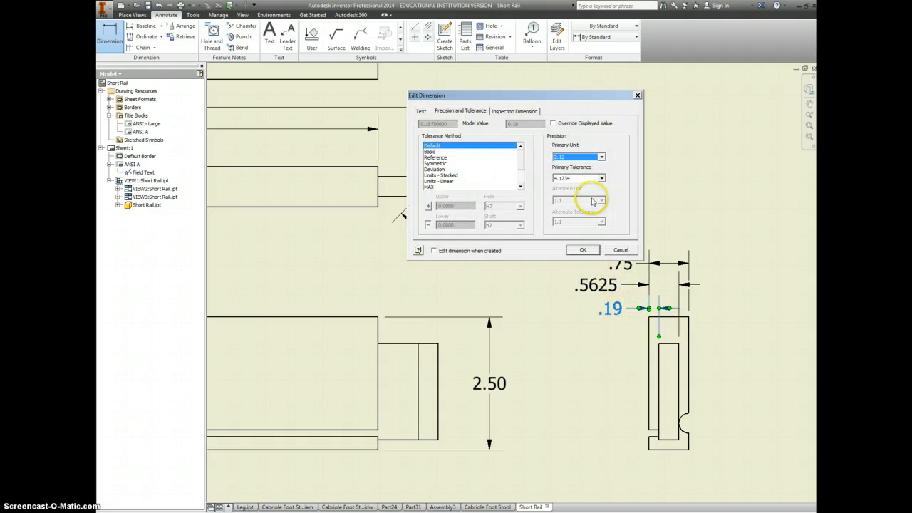
pyautogui.click(579, 180)
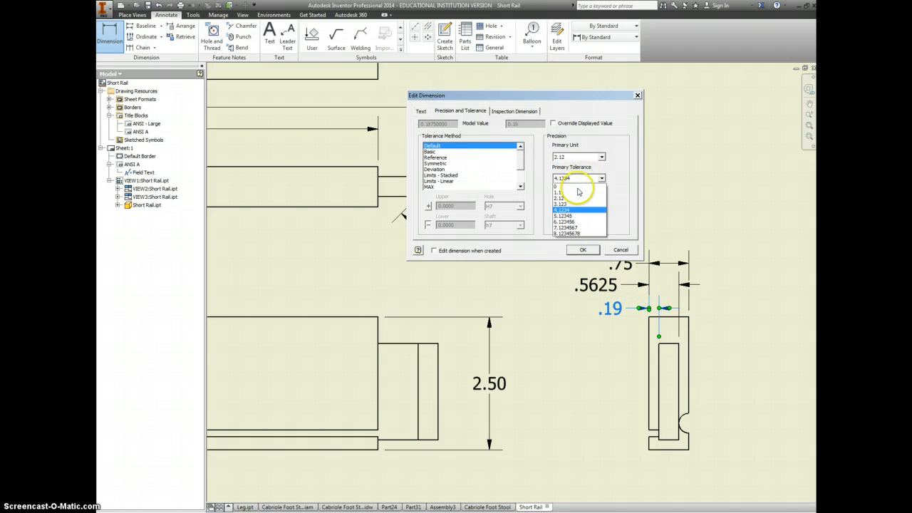
pyautogui.click(578, 187)
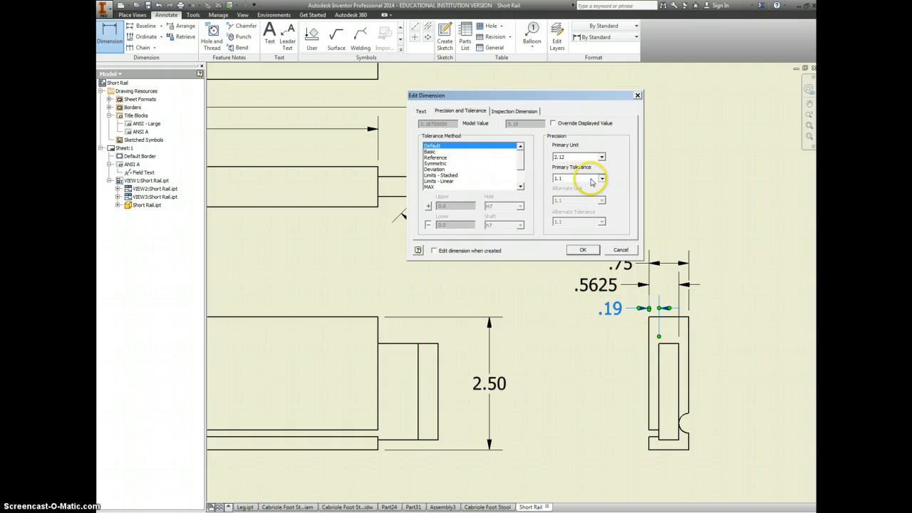
pyautogui.click(590, 182)
pyautogui.click(576, 191)
pyautogui.click(574, 157)
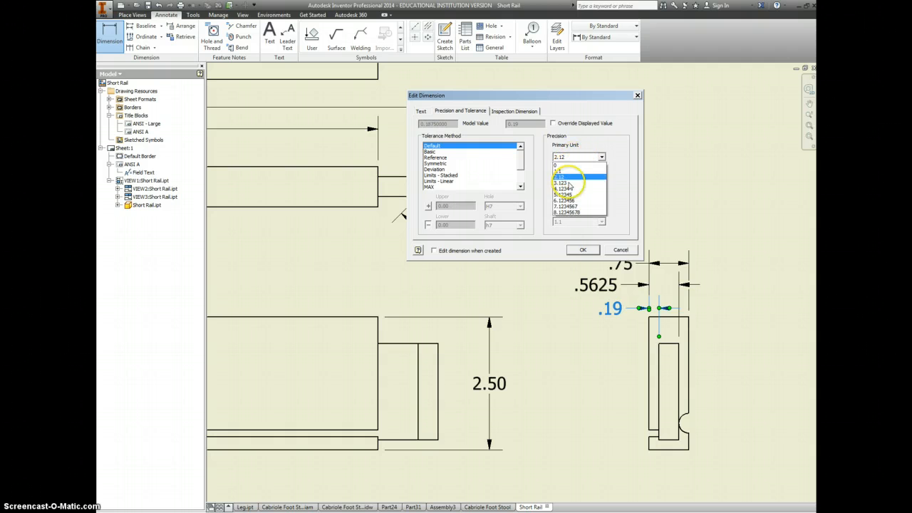
pyautogui.click(583, 249)
pyautogui.press('Escape')
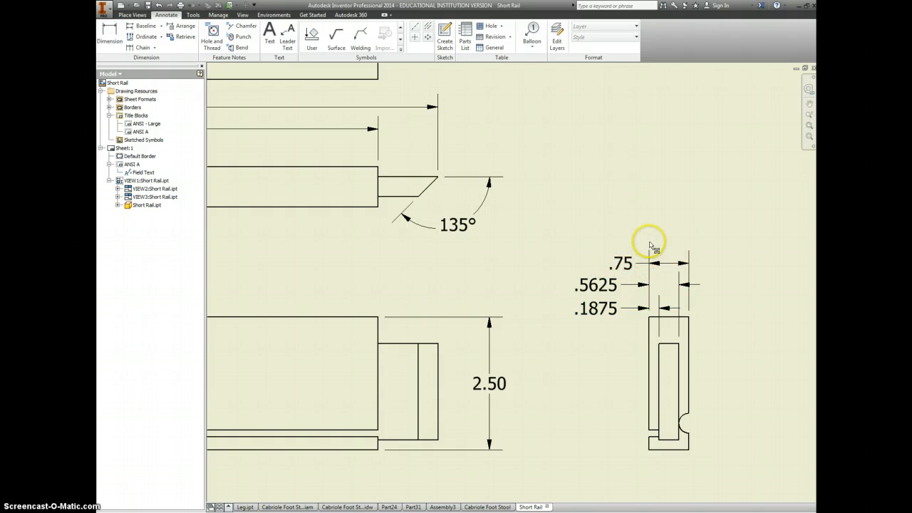
# - Move the overall thickness dimension's text to the right of its extension lines above the side view
pyautogui.click(645, 265)
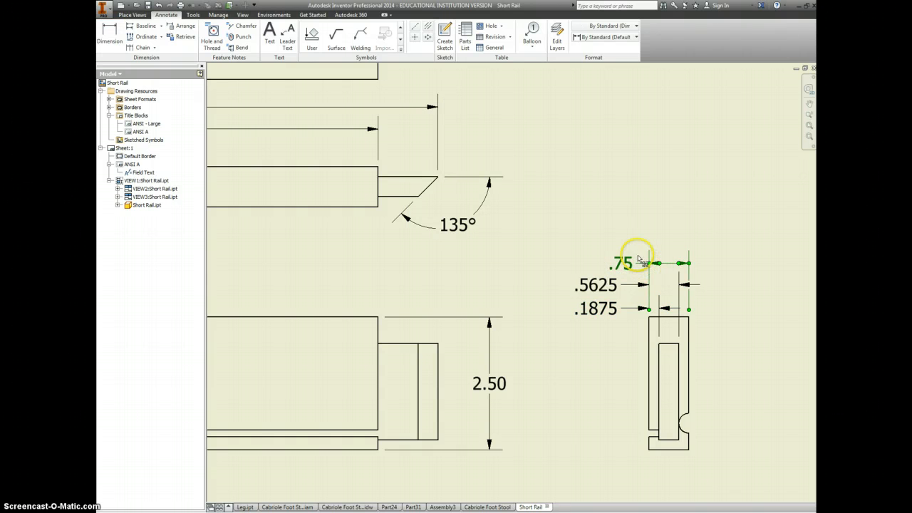
pyautogui.click(656, 228)
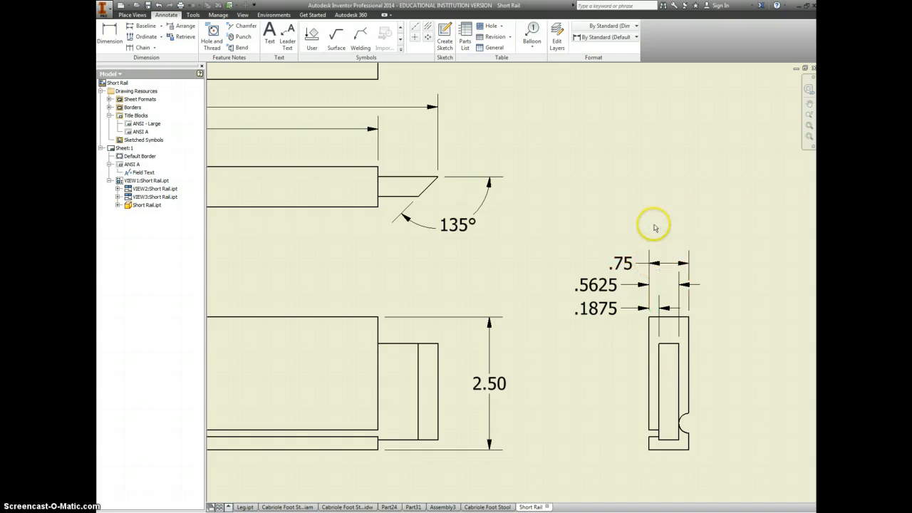
pyautogui.click(653, 262)
pyautogui.moveTo(654, 268); pyautogui.dragTo(715, 264)
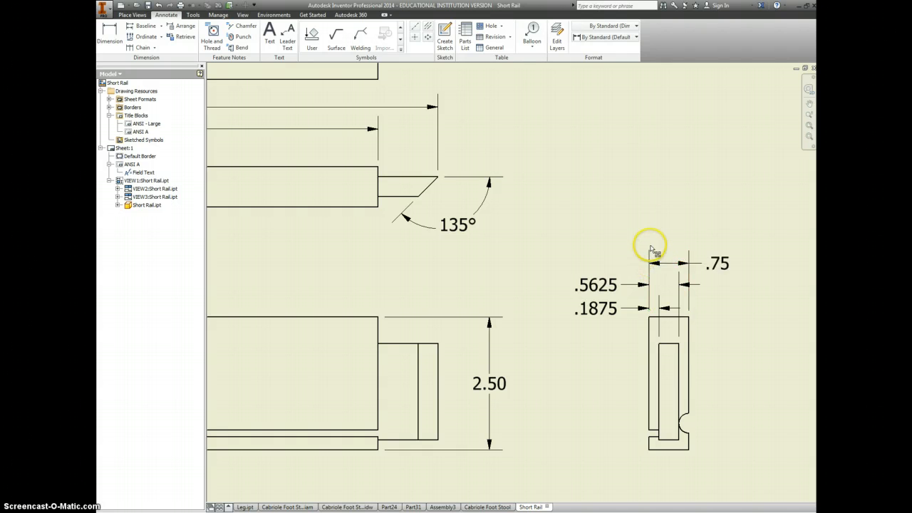
# - Space out the three stacked horizontal dimensions above the side view, moving the overall thickness text to the left of its extension lines
pyautogui.moveTo(639, 264); pyautogui.dragTo(638, 240)
pyautogui.moveTo(631, 287); pyautogui.dragTo(633, 267)
pyautogui.moveTo(631, 314); pyautogui.dragTo(630, 302)
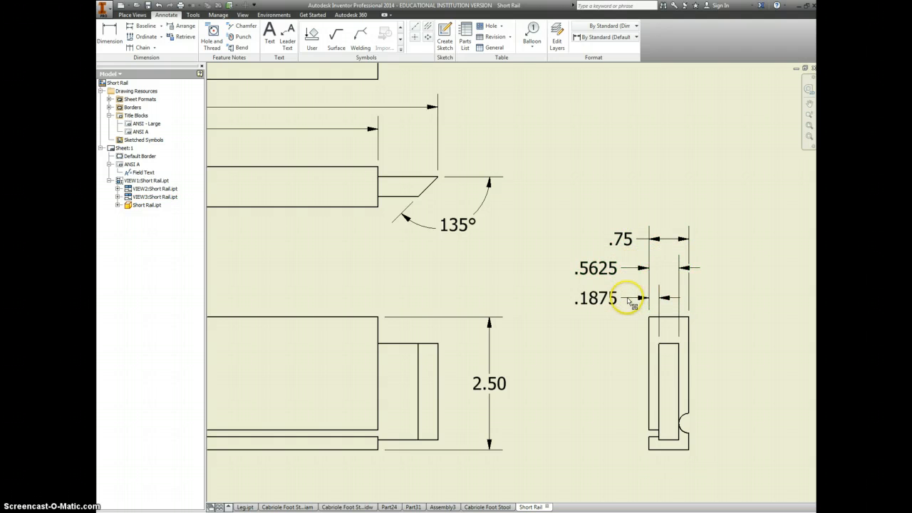
pyautogui.click(602, 343)
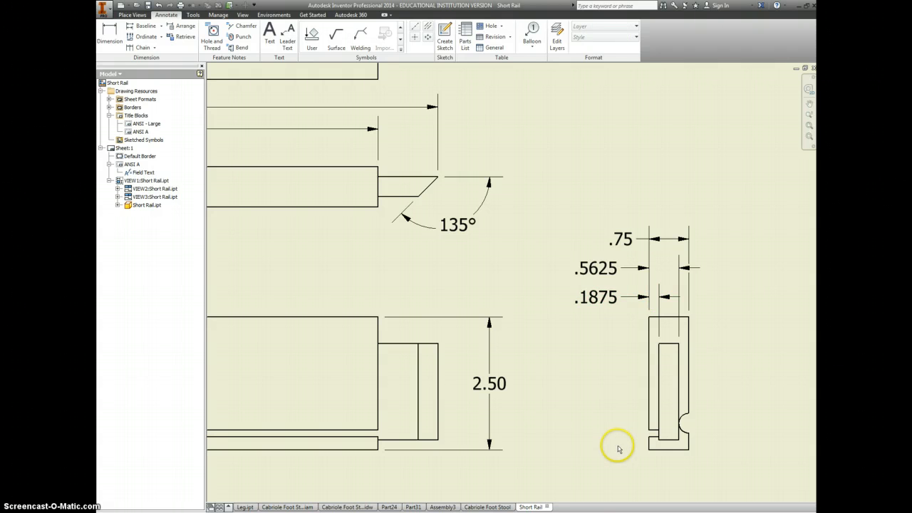
# - Dimension the front view vertically from the rail's bottom edge to the right tenon's bottom edge, placing it just right of the tenon
pyautogui.press('d')
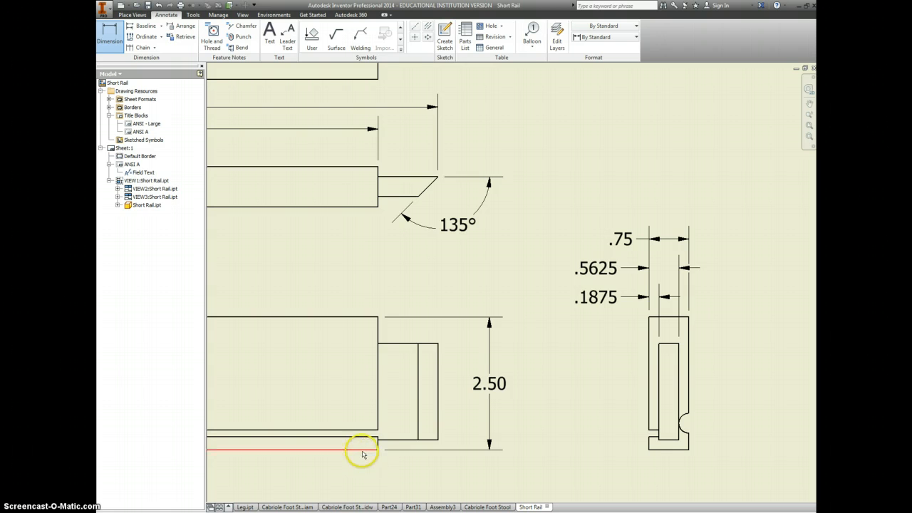
pyautogui.click(392, 447)
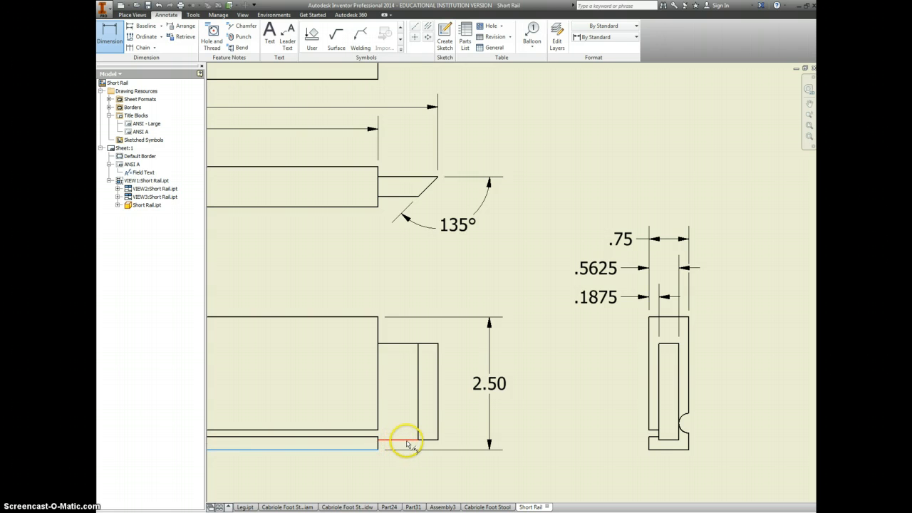
pyautogui.click(438, 440)
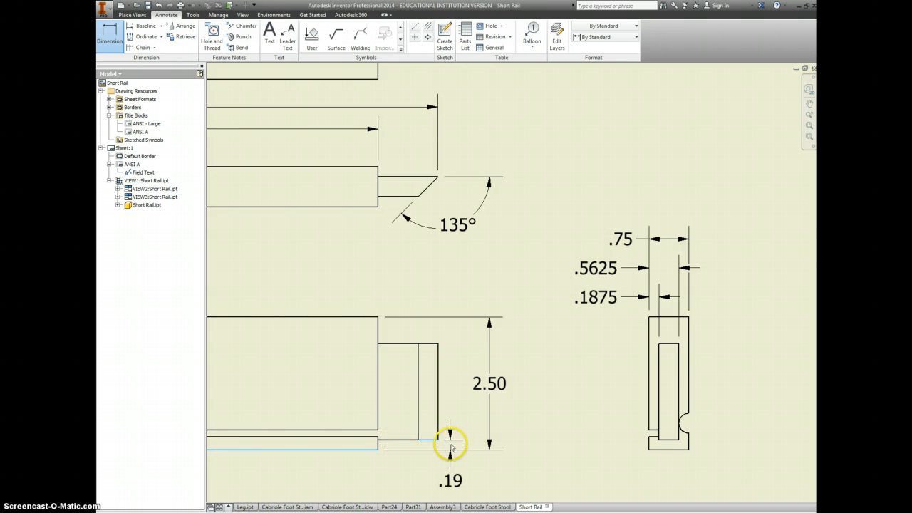
pyautogui.click(451, 481)
# - Set the primary unit precision of the dimension to the tenon's bottom edge to four decimal places (4.1234)
pyautogui.doubleClick(451, 483)
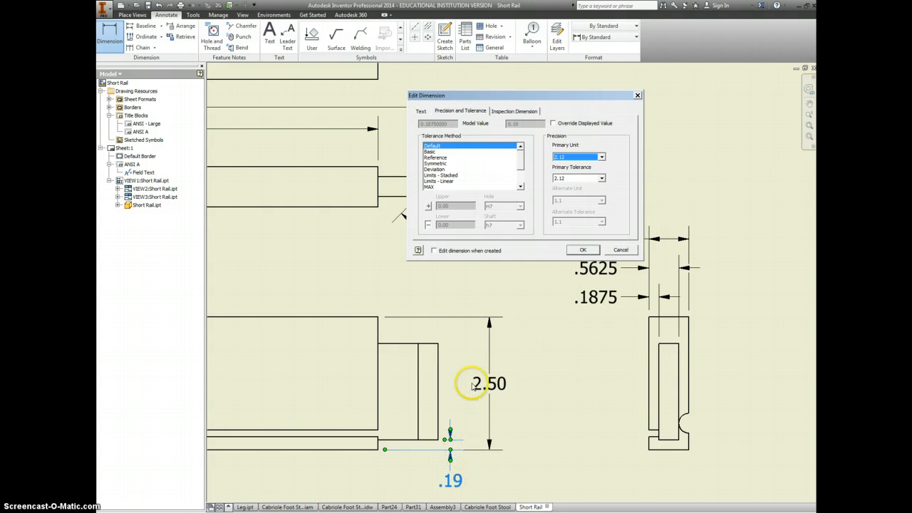
pyautogui.click(600, 177)
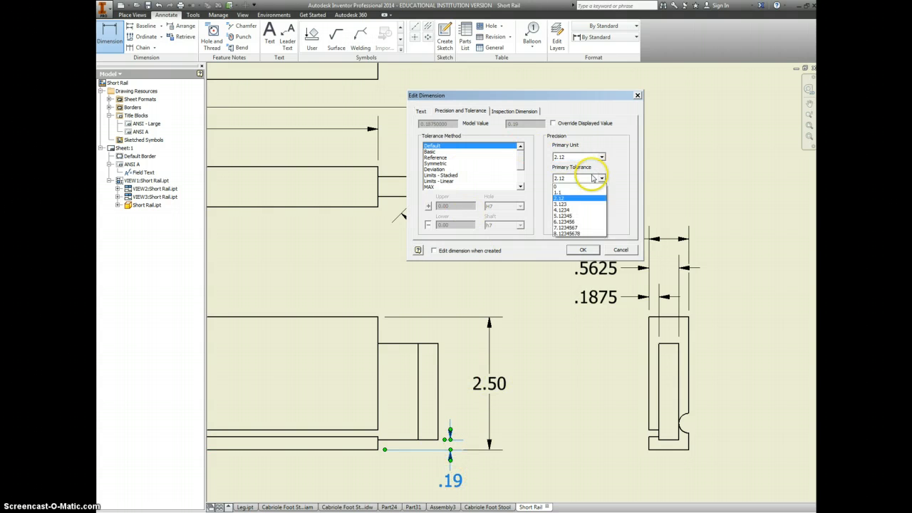
pyautogui.click(594, 178)
pyautogui.click(597, 157)
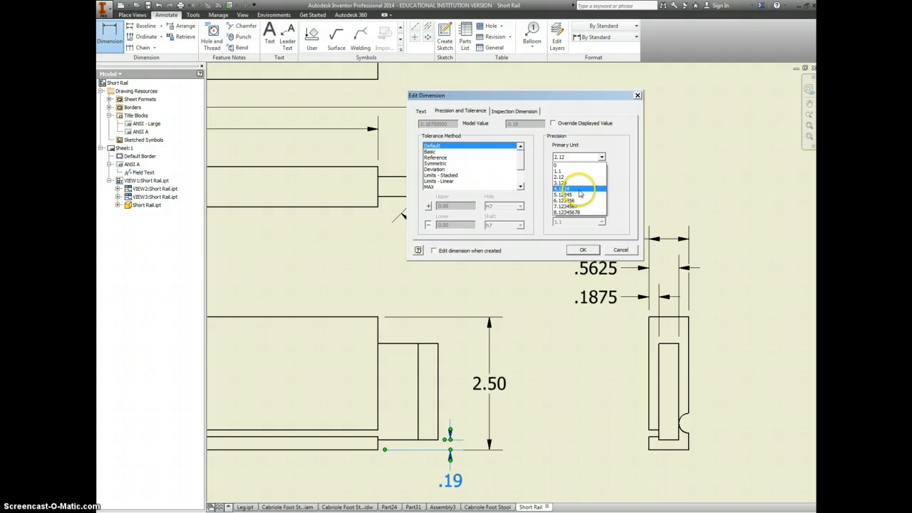
pyautogui.click(578, 189)
pyautogui.click(582, 249)
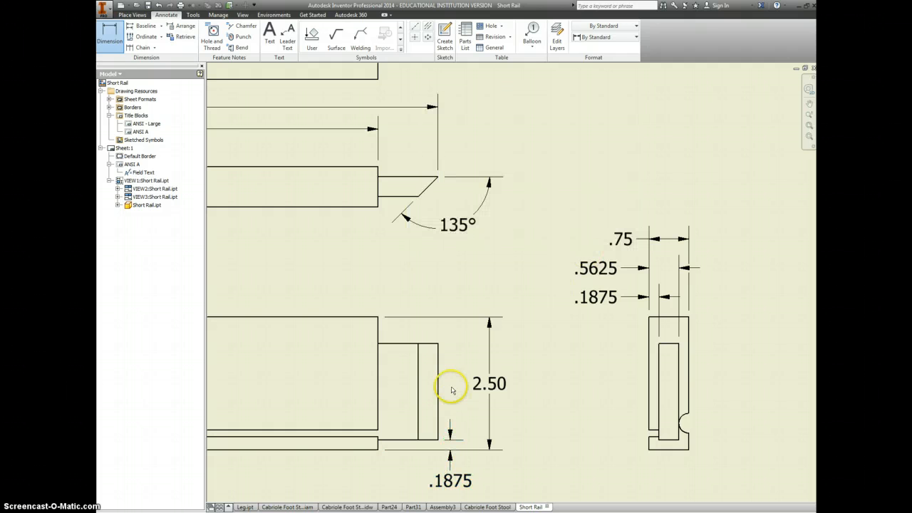
# - Dimension the front view from the rail's bottom edge to the right tenon's top edge, placing it inside the overall height dimension
pyautogui.click(369, 449)
pyautogui.click(437, 348)
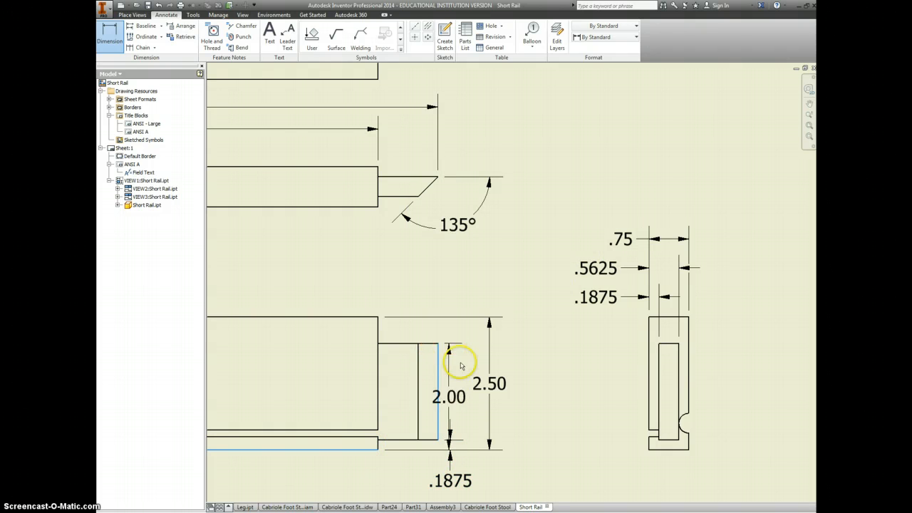
pyautogui.click(473, 376)
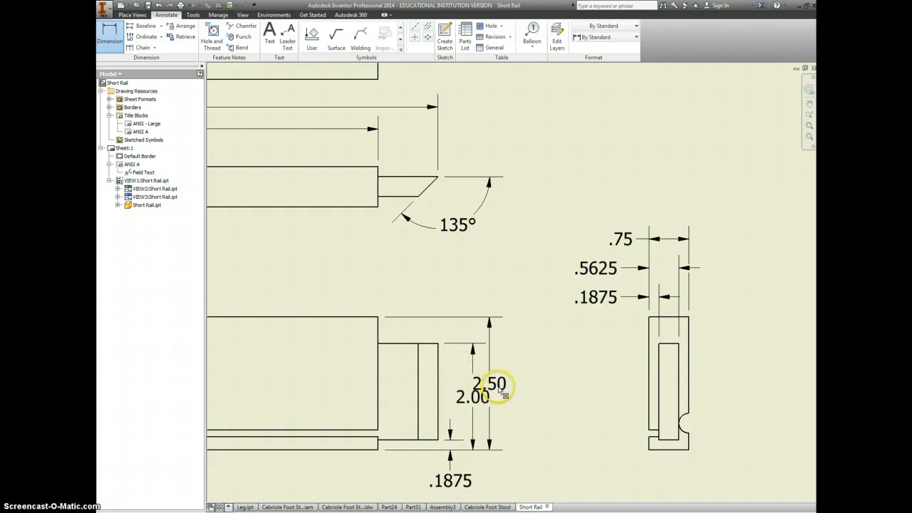
pyautogui.press('Escape')
# - Move the front view's overall height dimension farther right, clear of the tenon height dimension
pyautogui.moveTo(497, 388); pyautogui.dragTo(509, 373)
pyautogui.click(528, 405)
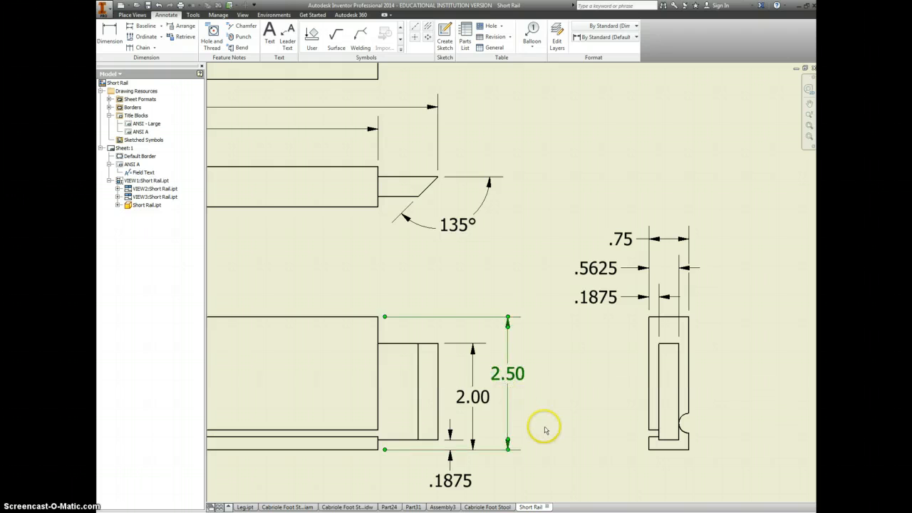
pyautogui.click(543, 424)
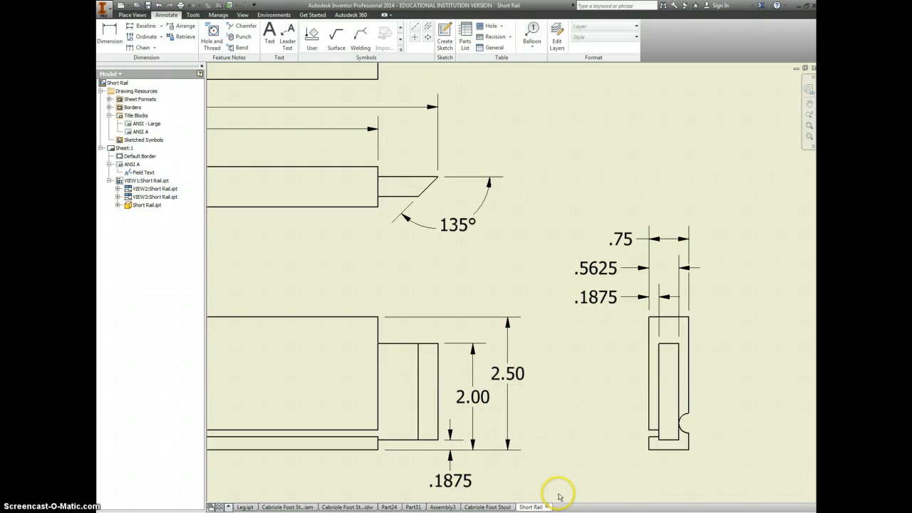
# - Dimension the side view from the rail's bottom edge to the rectangular groove's lower edge, placing it left of the view
pyautogui.press('d')
pyautogui.scroll(3, 648, 450)
pyautogui.click(656, 451)
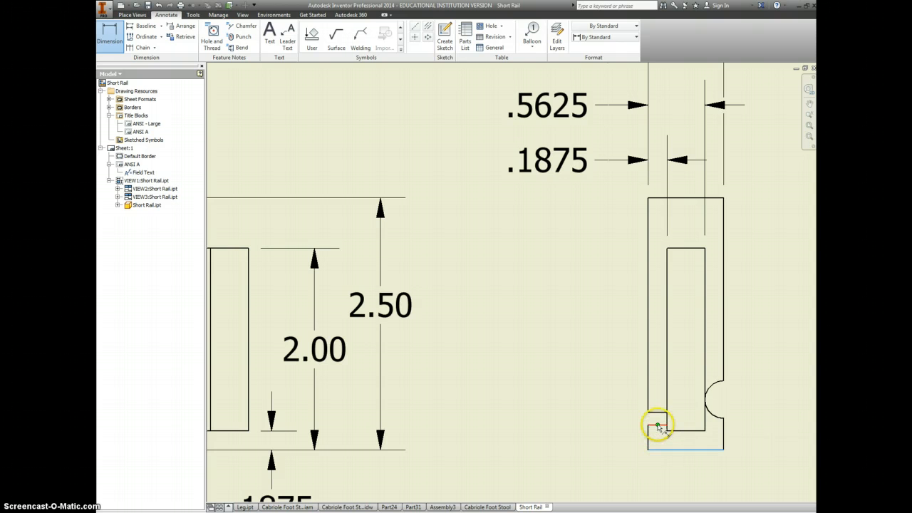
pyautogui.click(656, 425)
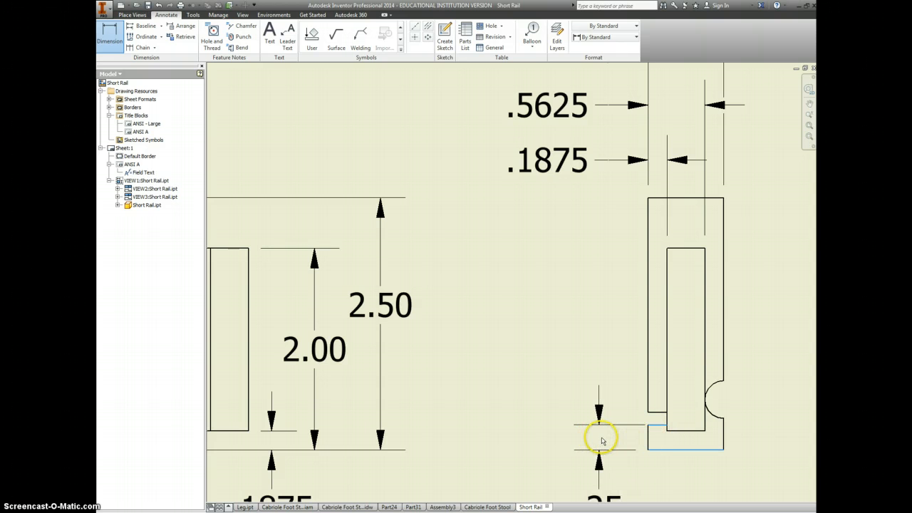
pyautogui.click(603, 442)
# - Dimension the rectangular groove's width in the side view, placing it left of the dimension to the groove's lower edge
pyautogui.scroll(-3, 604, 436)
pyautogui.scroll(2, 620, 438)
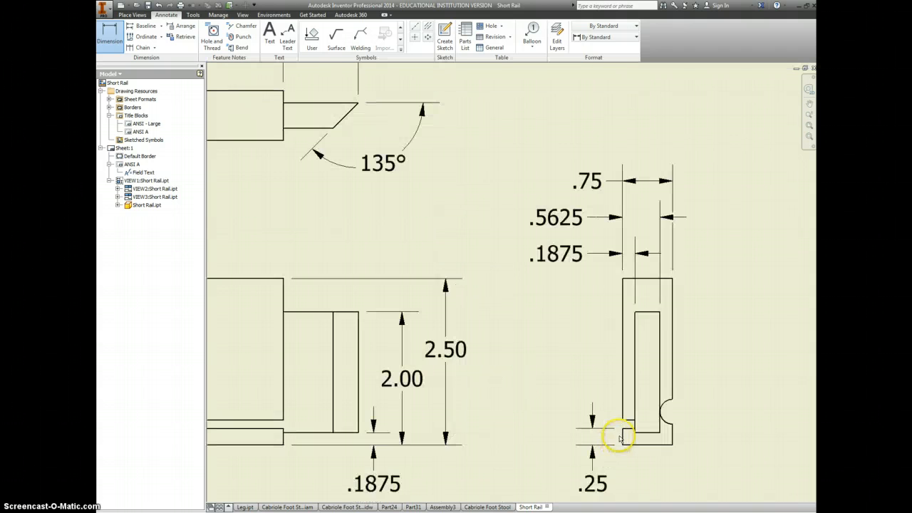
pyautogui.scroll(2, 622, 434)
pyautogui.click(625, 428)
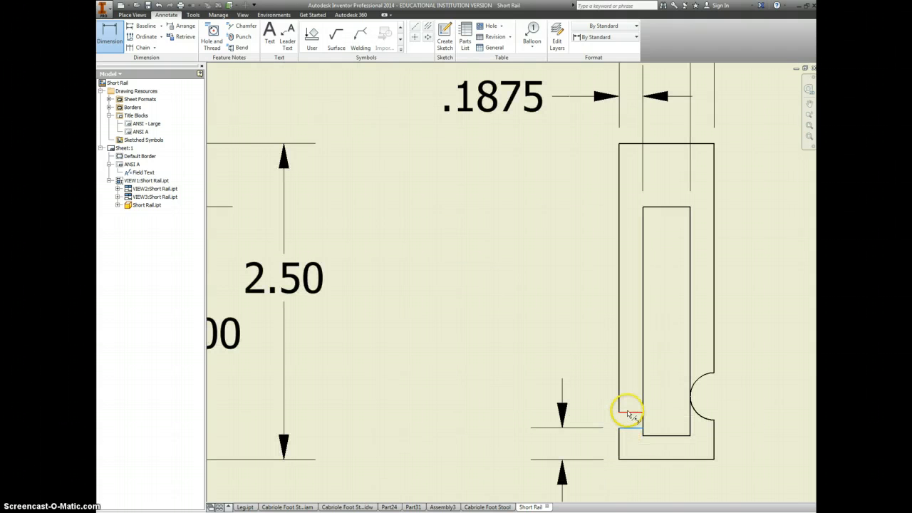
pyautogui.click(625, 411)
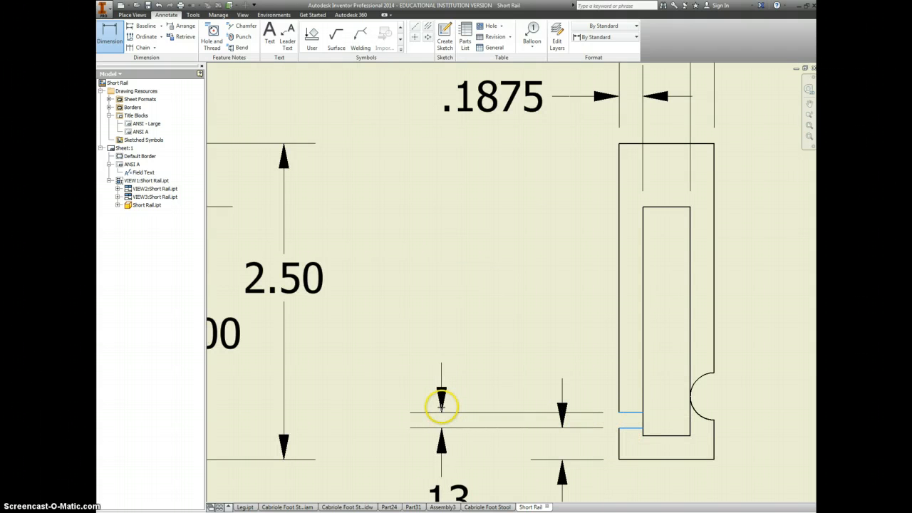
pyautogui.scroll(-3, 470, 439)
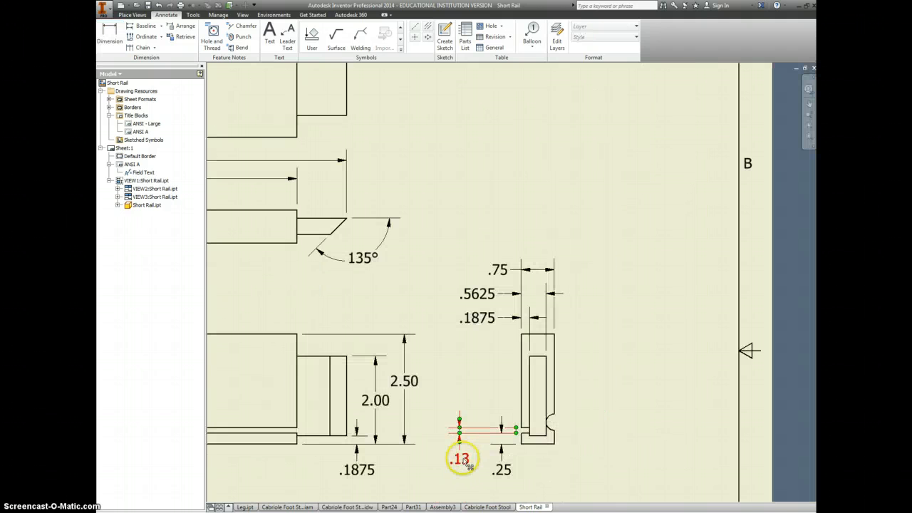
# - Set the primary unit precision of the groove width dimension to three decimal places (3.123)
pyautogui.click(461, 460)
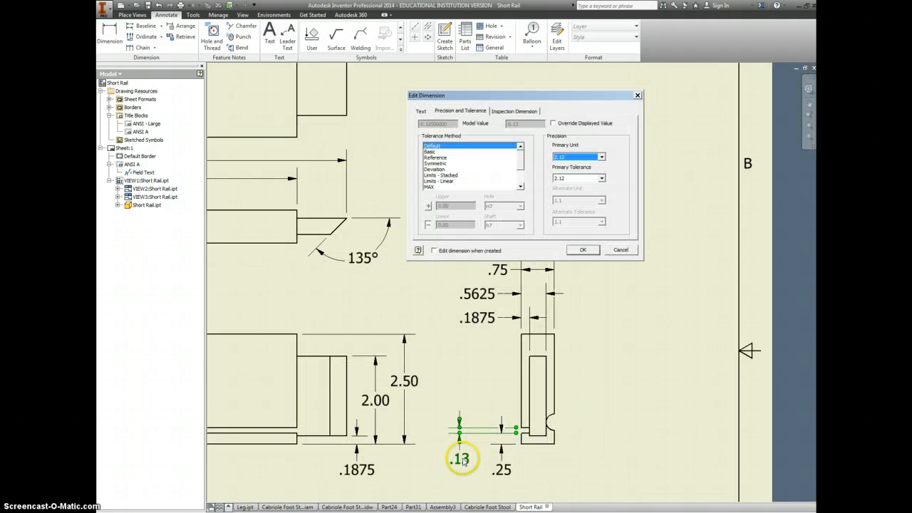
pyautogui.click(573, 157)
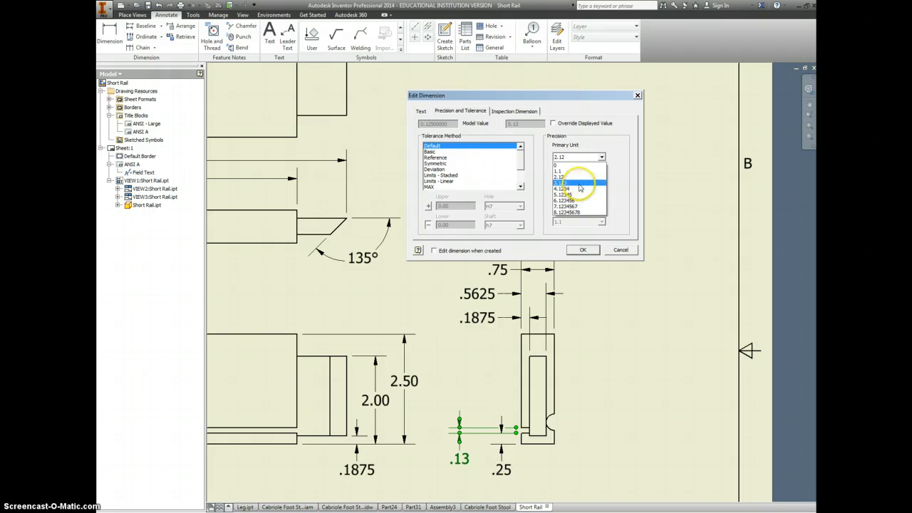
pyautogui.click(580, 182)
pyautogui.click(583, 248)
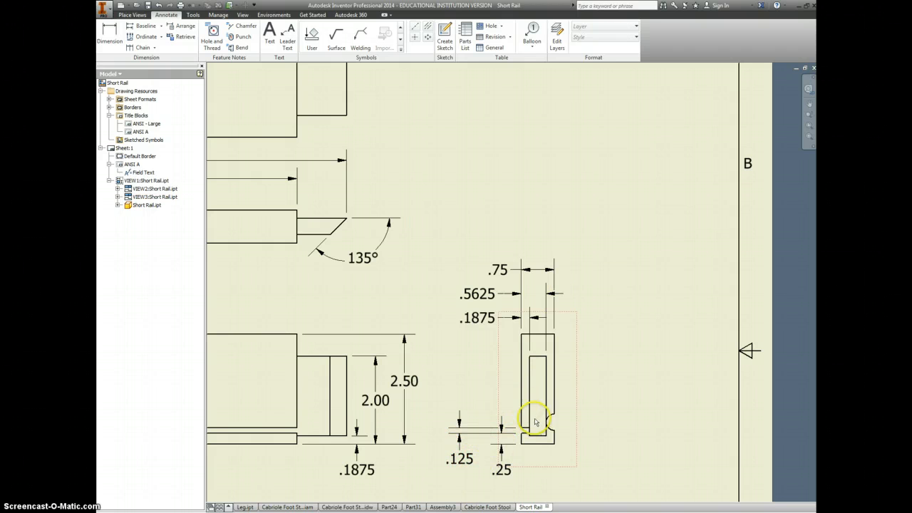
# - Add a center mark to the side view's semicircular cutout and dimension its height from the rail's bottom edge, right of the view
pyautogui.scroll(-3, 501, 442)
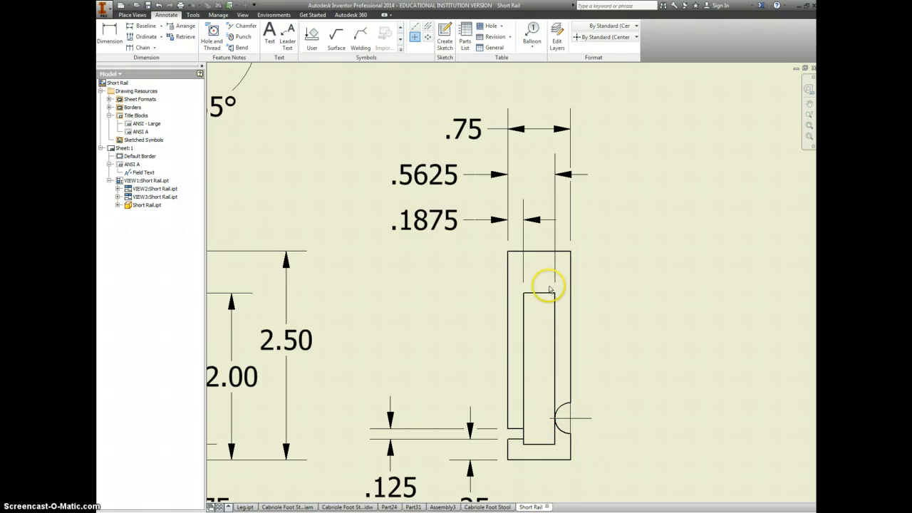
pyautogui.press('d')
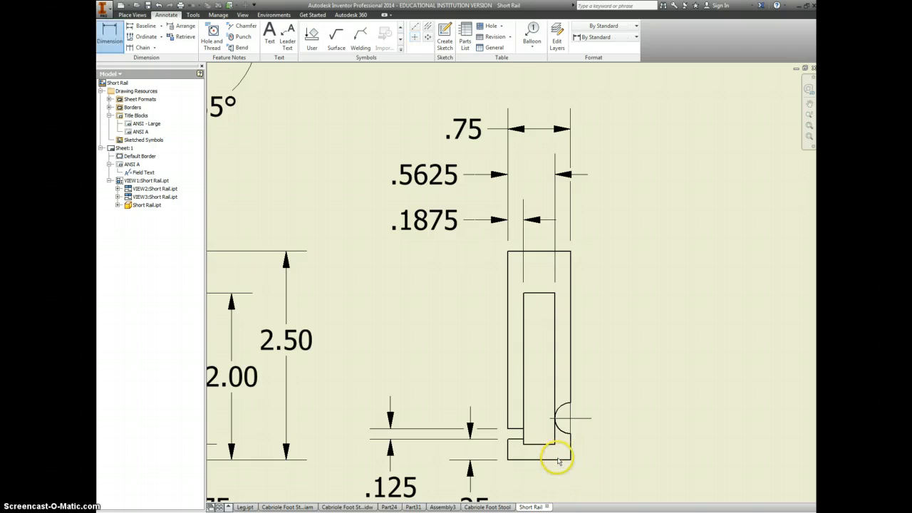
pyautogui.click(560, 459)
pyautogui.click(583, 418)
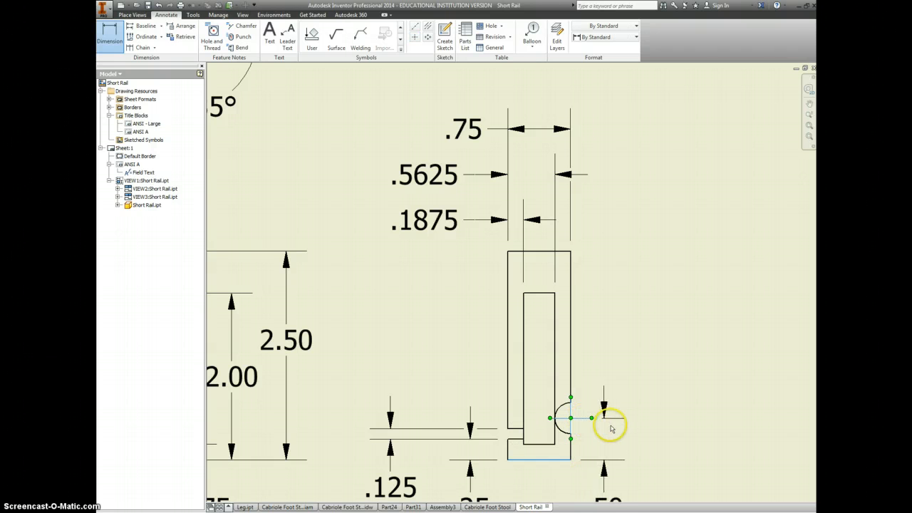
pyautogui.scroll(-3, 627, 429)
pyautogui.scroll(-2, 630, 430)
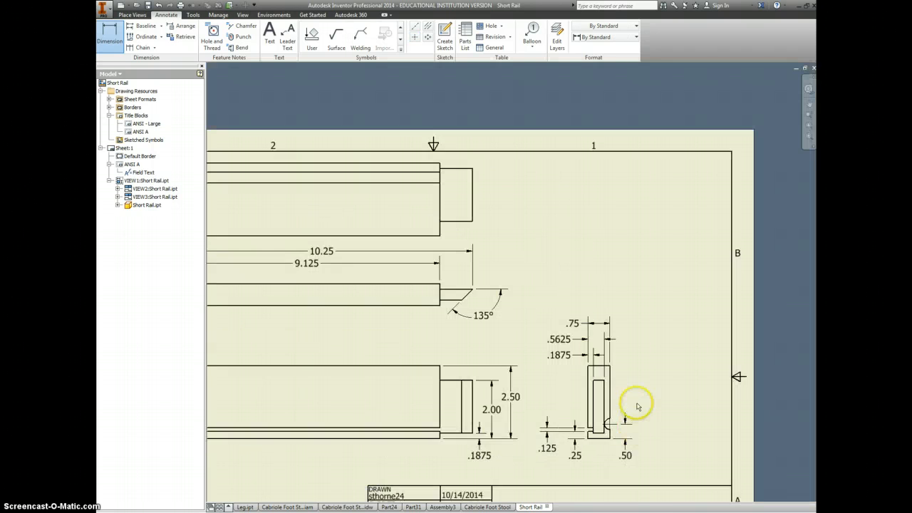
pyautogui.click(623, 430)
# - Add a radius dimension to the semicircular cutout in the side view, placing its text above and to the right of the arc
pyautogui.scroll(3, 622, 429)
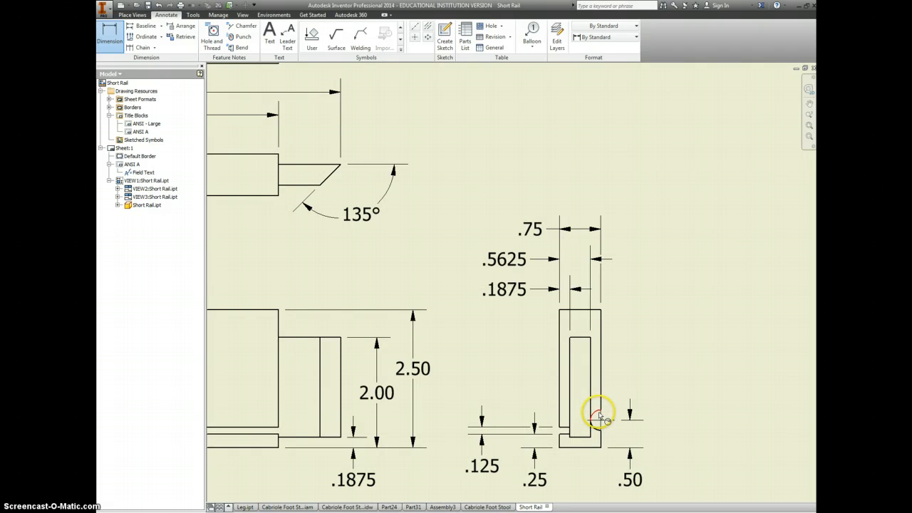
pyautogui.click(597, 416)
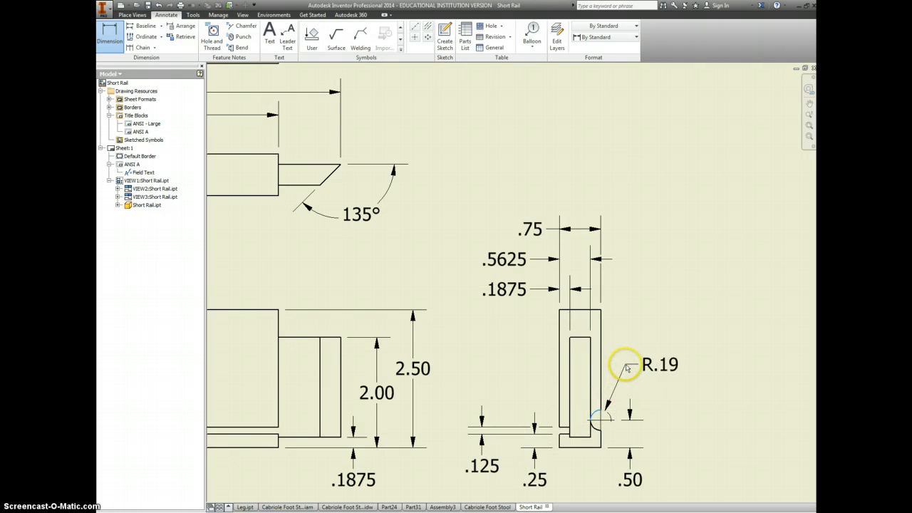
pyautogui.click(626, 365)
# - Set the primary unit precision of the cutout's radius dimension to four decimal places (4.1234), keeping the default tolerance method
pyautogui.click(657, 367)
pyautogui.click(449, 145)
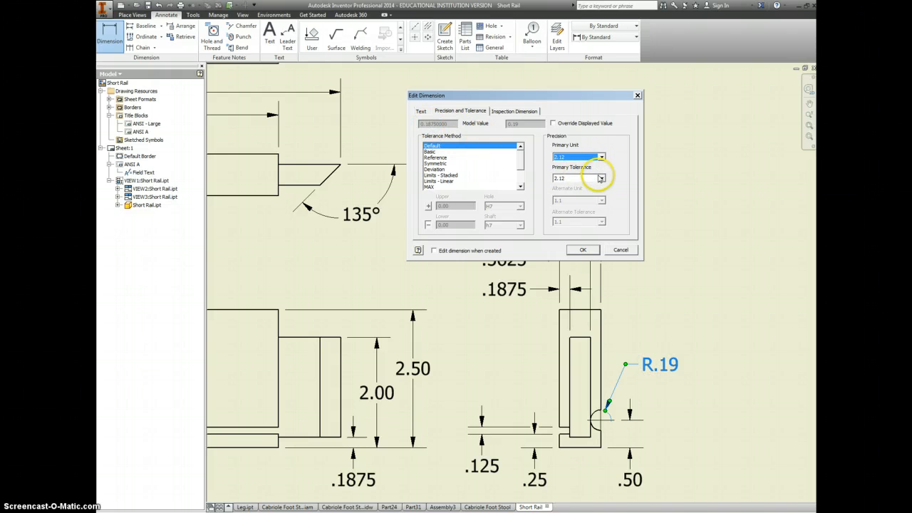
pyautogui.click(601, 157)
pyautogui.click(576, 184)
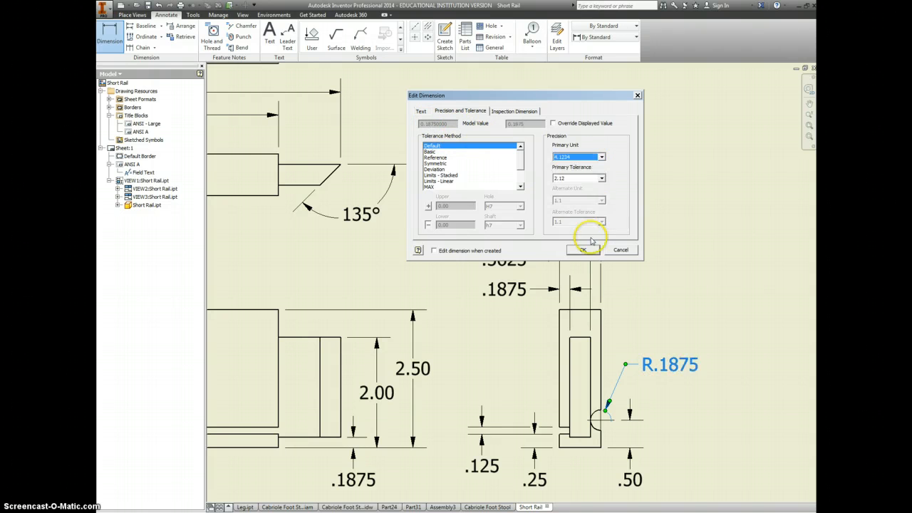
pyautogui.click(583, 250)
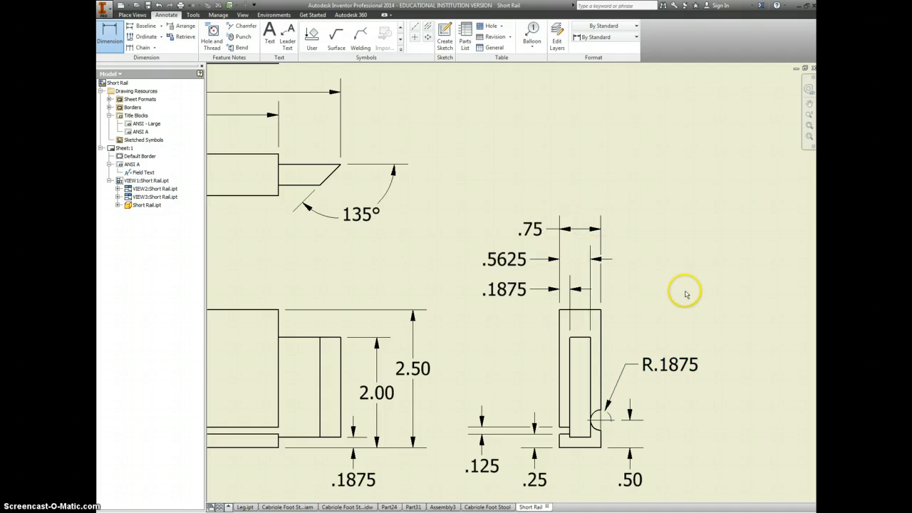
# - Review the dimensions of all views on the sheet, looking closely at the tenon and the side view
pyautogui.scroll(2, 685, 293)
pyautogui.scroll(2, 657, 272)
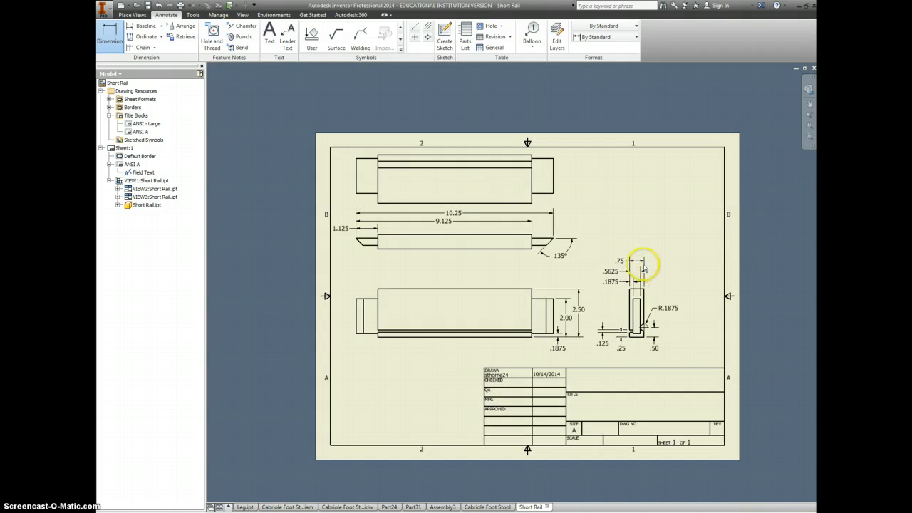
pyautogui.scroll(-2, 519, 207)
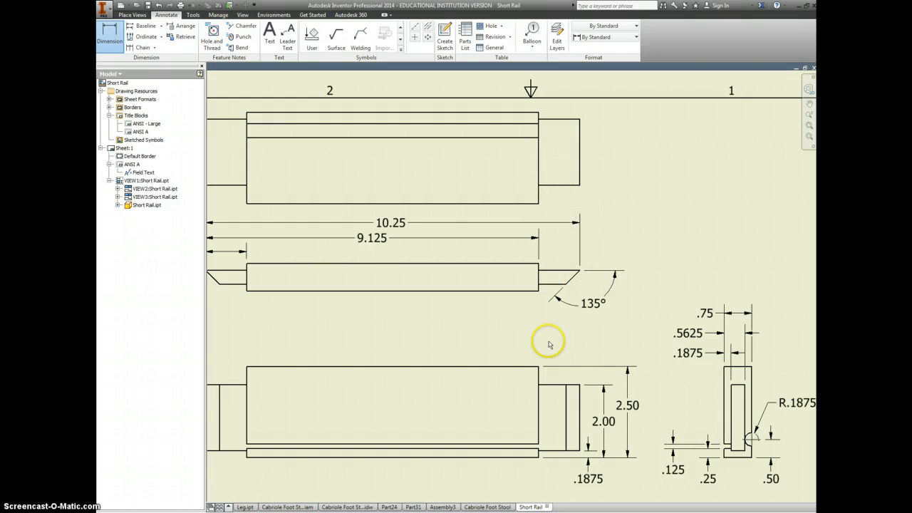
pyautogui.click(581, 235)
pyautogui.scroll(2, 588, 235)
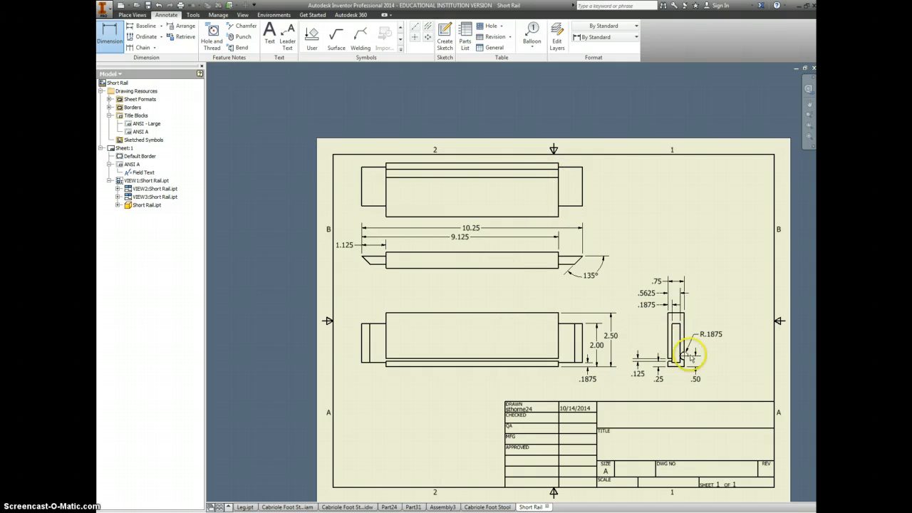
pyautogui.scroll(5, 682, 354)
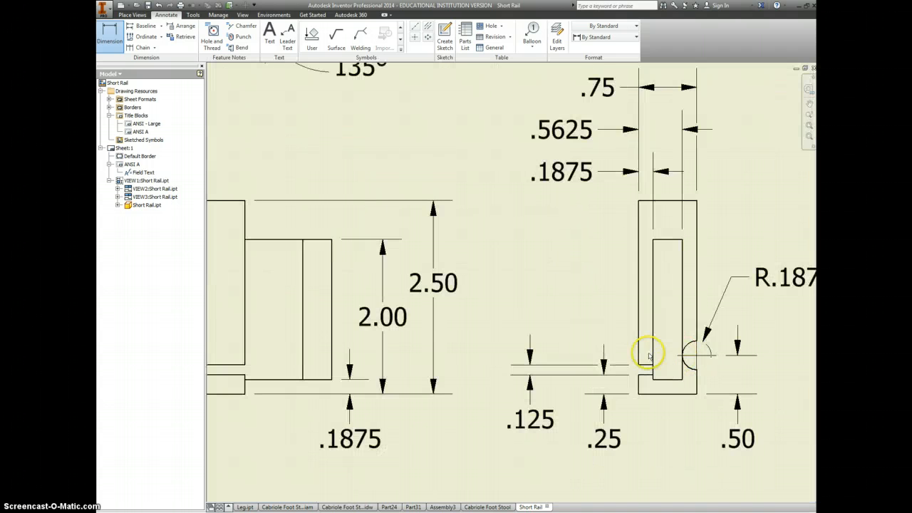
pyautogui.scroll(-5, 458, 305)
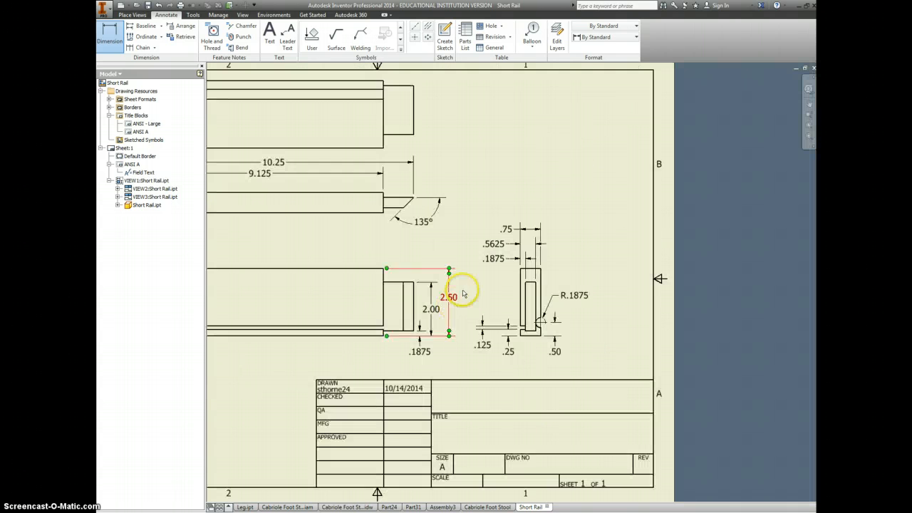
pyautogui.click(133, 15)
pyautogui.click(104, 30)
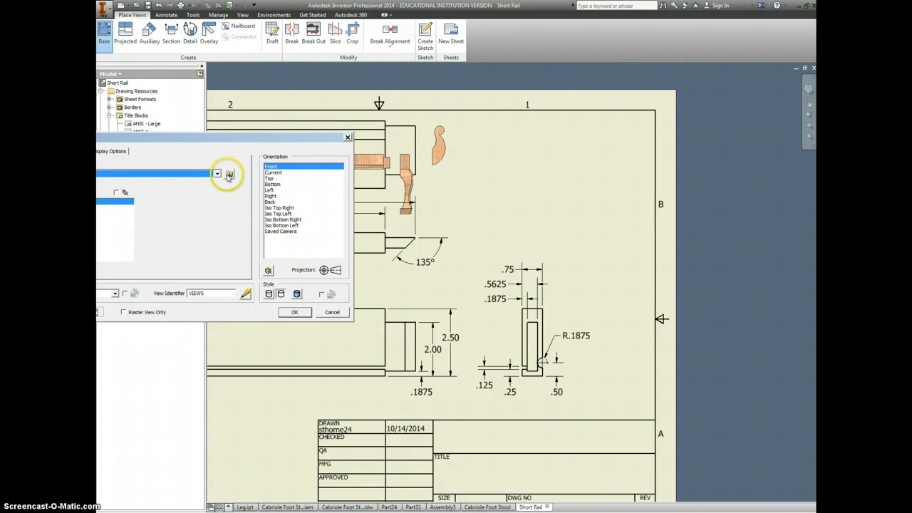
pyautogui.click(228, 174)
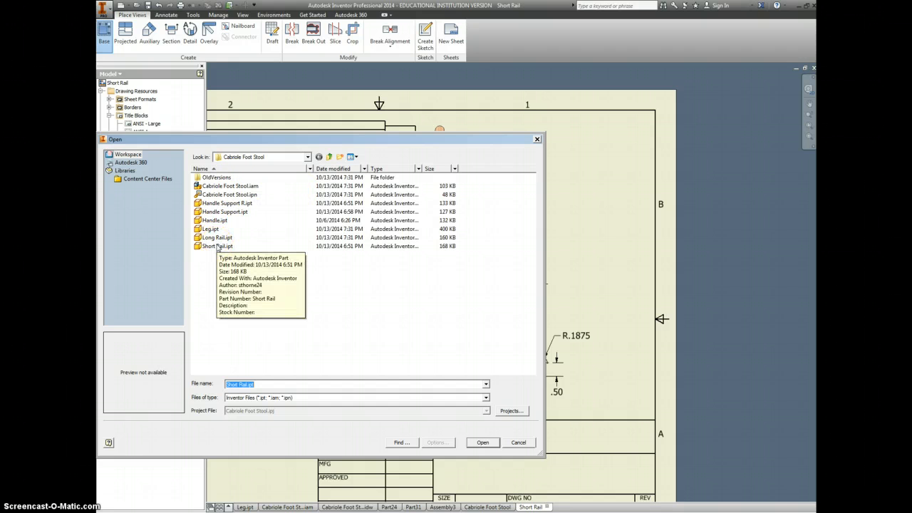
pyautogui.moveTo(257, 140)
pyautogui.mouseDown()
pyautogui.moveTo(633, 249)
pyautogui.moveTo(435, 161)
pyautogui.mouseUp()
pyautogui.click(391, 257)
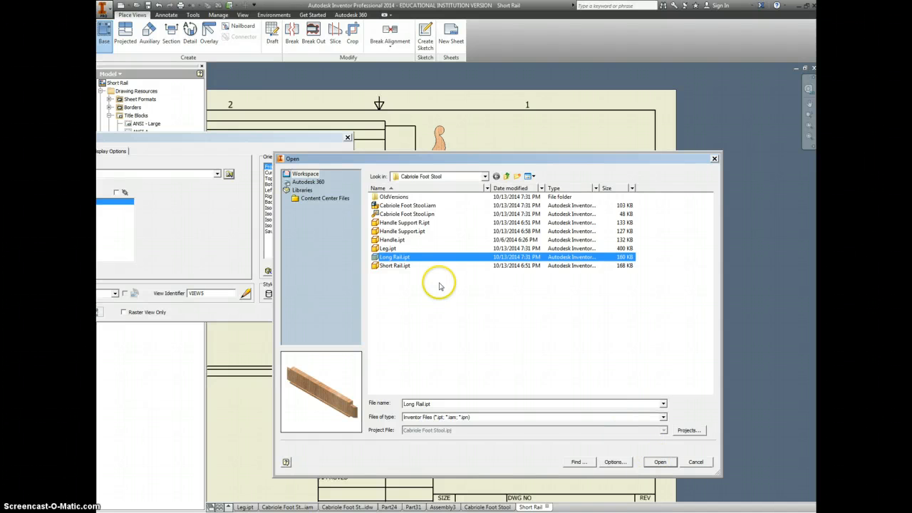
pyautogui.click(391, 265)
pyautogui.click(660, 462)
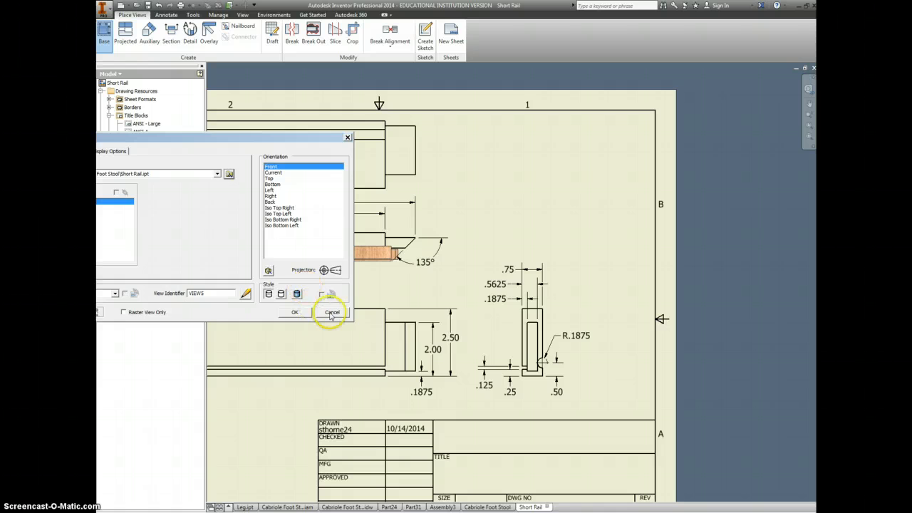
pyautogui.click(331, 313)
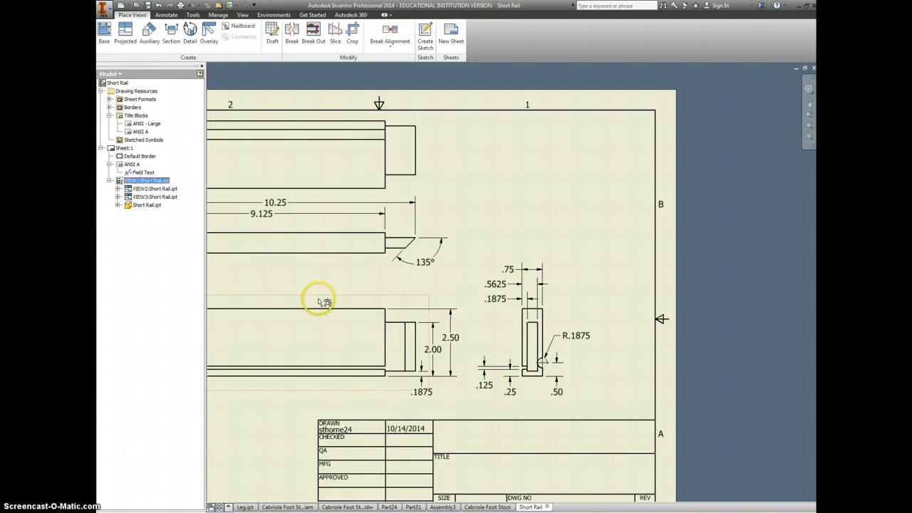
# - Project an isometric view of the short rail into the sheet's upper-right area and display it shaded
pyautogui.click(125, 35)
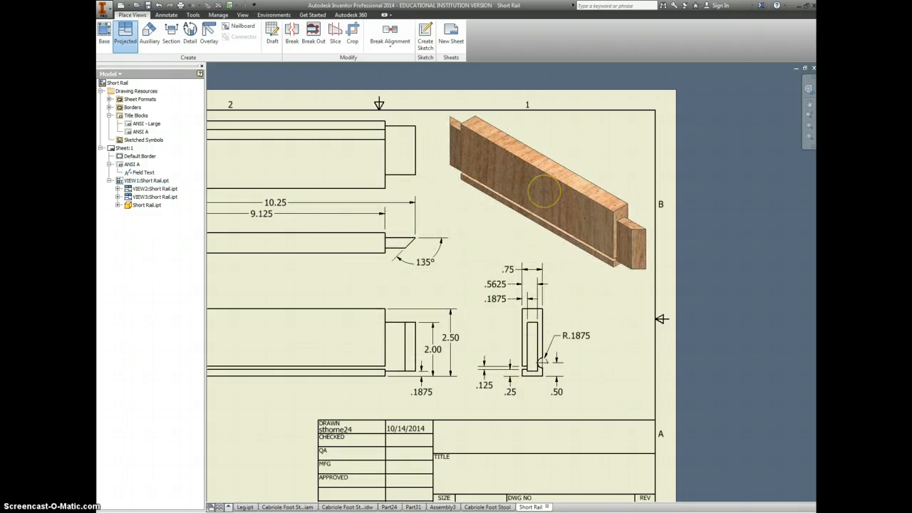
pyautogui.click(543, 191)
pyautogui.rightClick(545, 191)
pyautogui.click(591, 191)
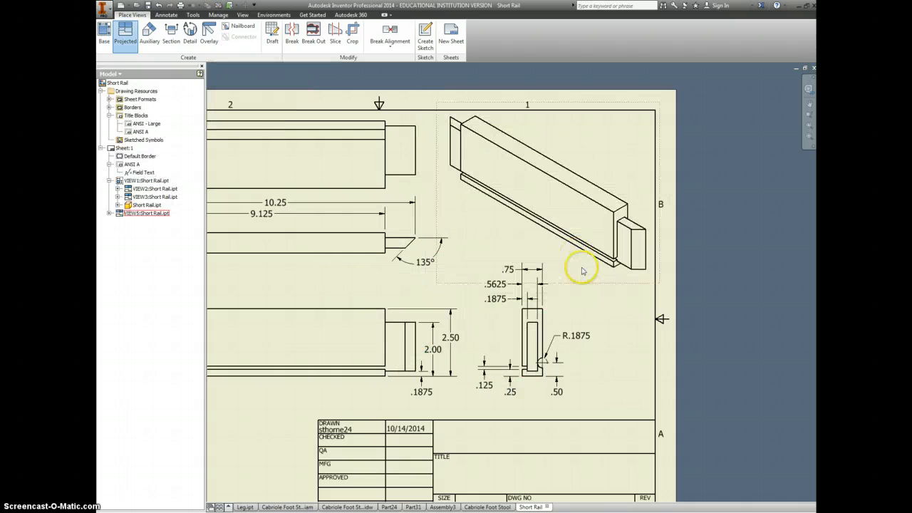
pyautogui.doubleClick(582, 272)
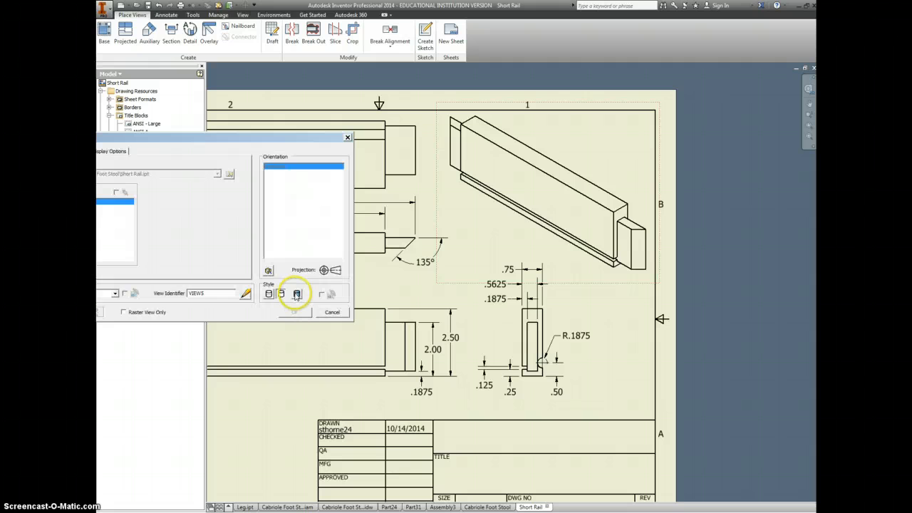
pyautogui.click(296, 294)
pyautogui.click(295, 312)
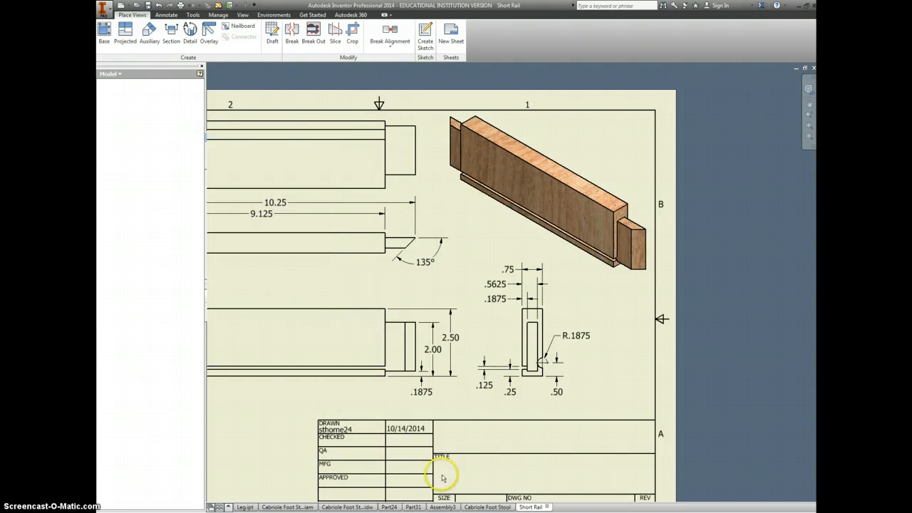
# - Fill in the title block with the drafter's name above the title field and SHORT RAIL as the title
pyautogui.doubleClick(451, 436)
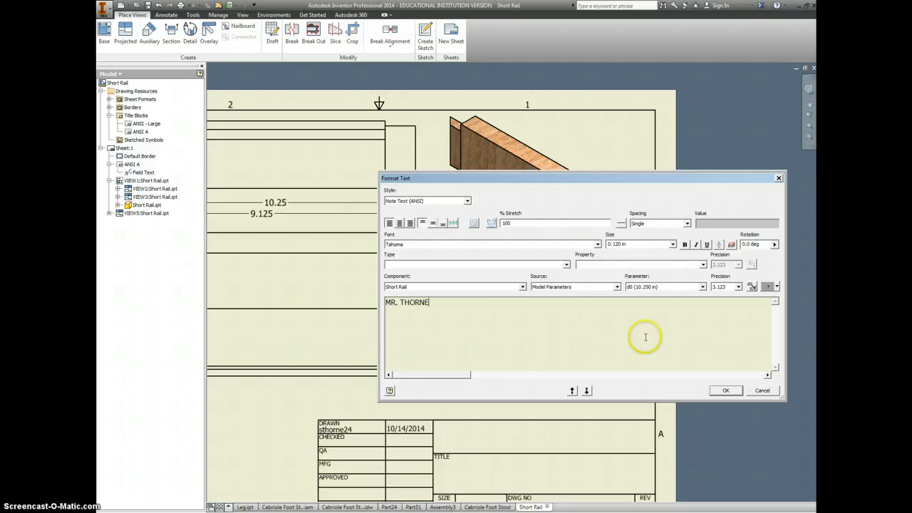
pyautogui.write('MR. THORNE')
pyautogui.click(725, 390)
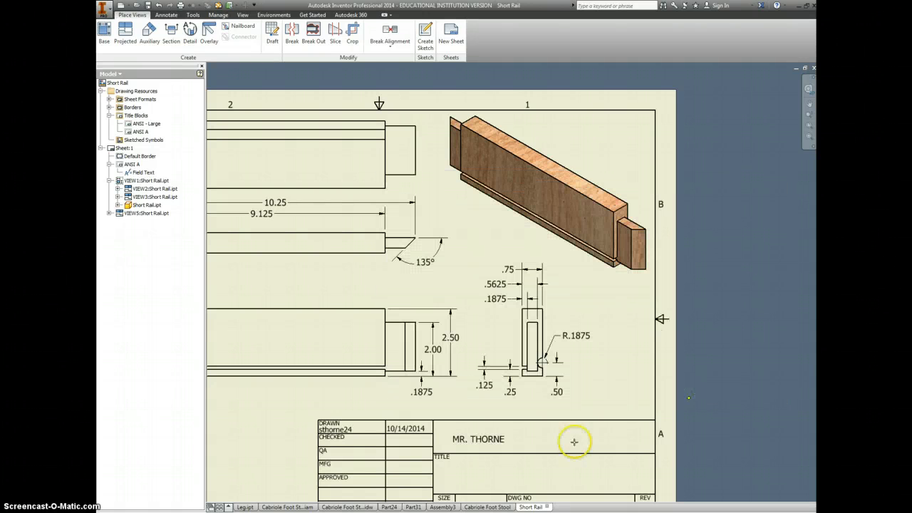
pyautogui.click(470, 472)
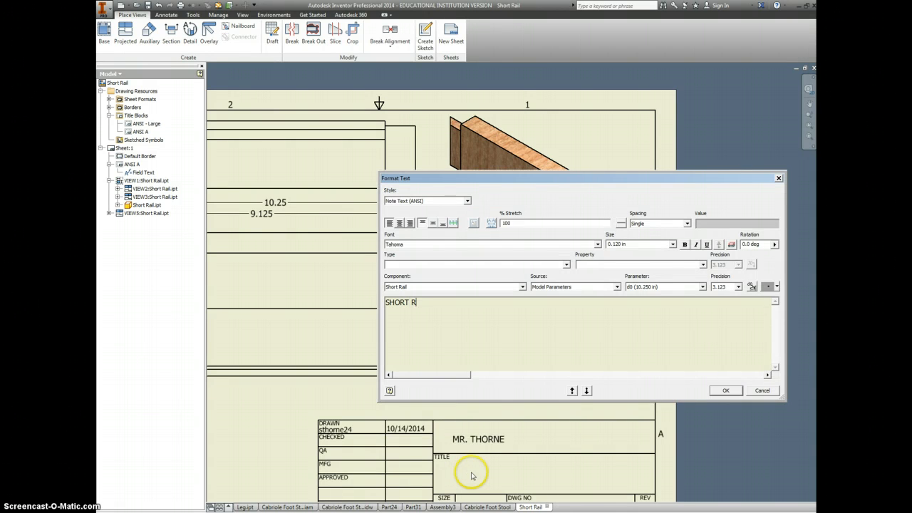
pyautogui.click(725, 391)
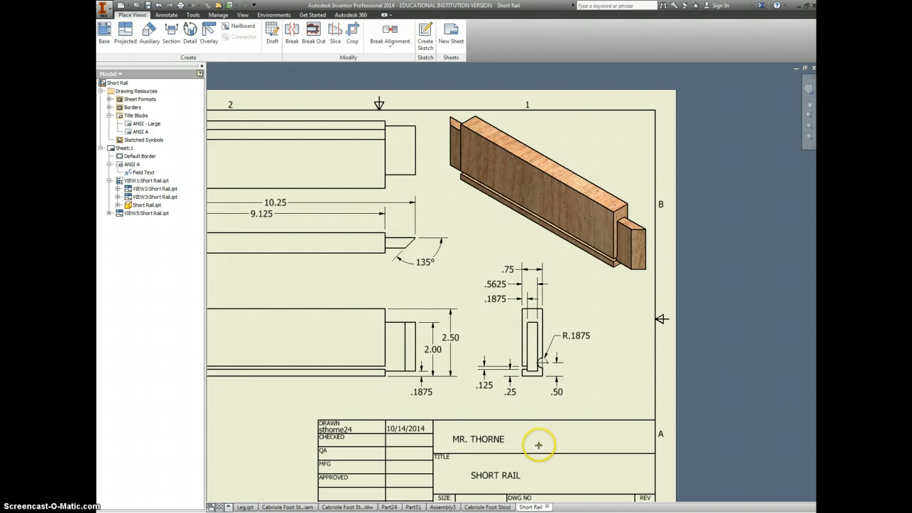
# - Enter 1/2 in the scale field of the short rail's title block
pyautogui.moveTo(572, 394); pyautogui.dragTo(606, 331, button='middle')
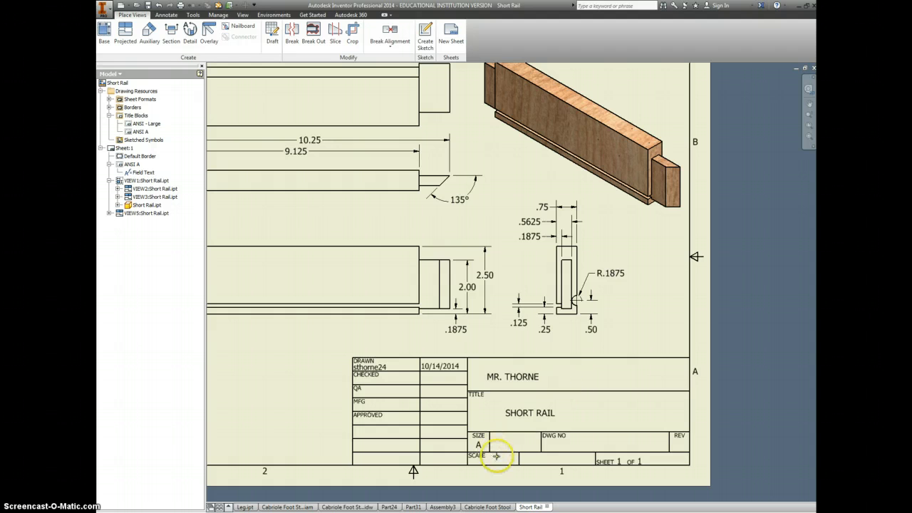
pyautogui.doubleClick(488, 454)
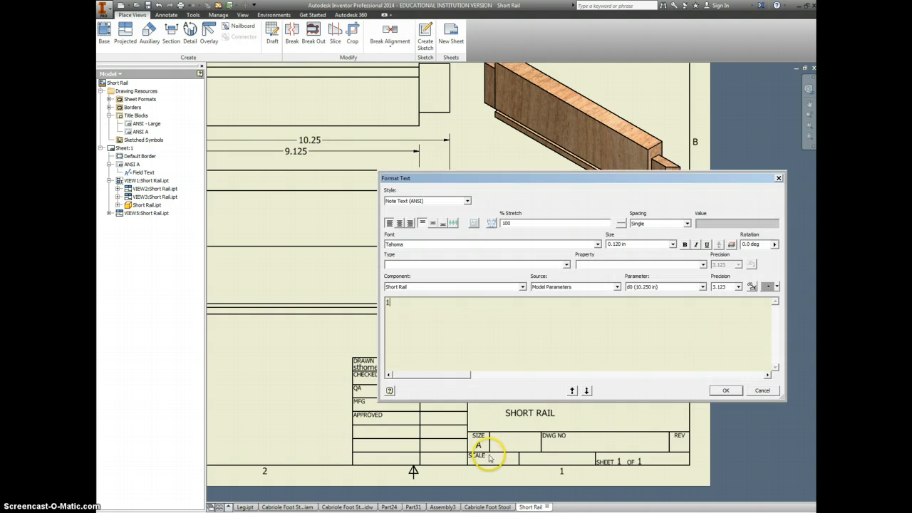
pyautogui.click(724, 391)
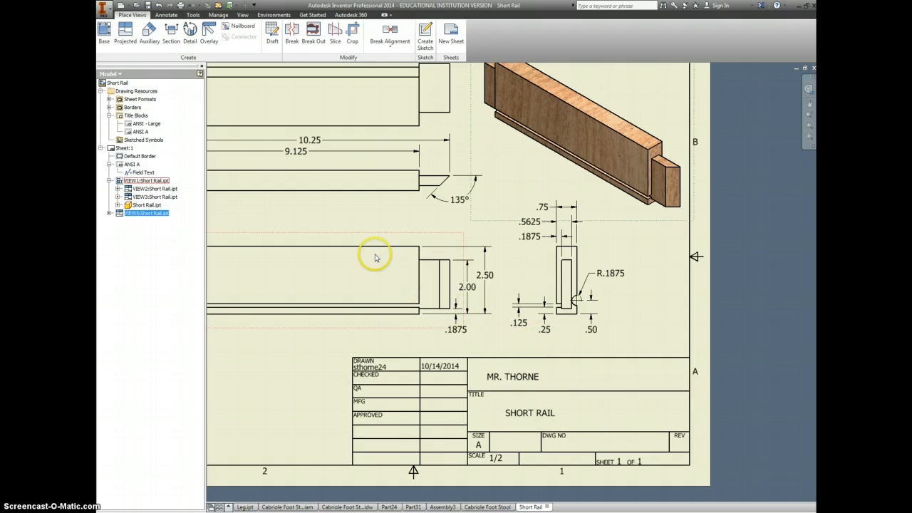
pyautogui.press('Home')
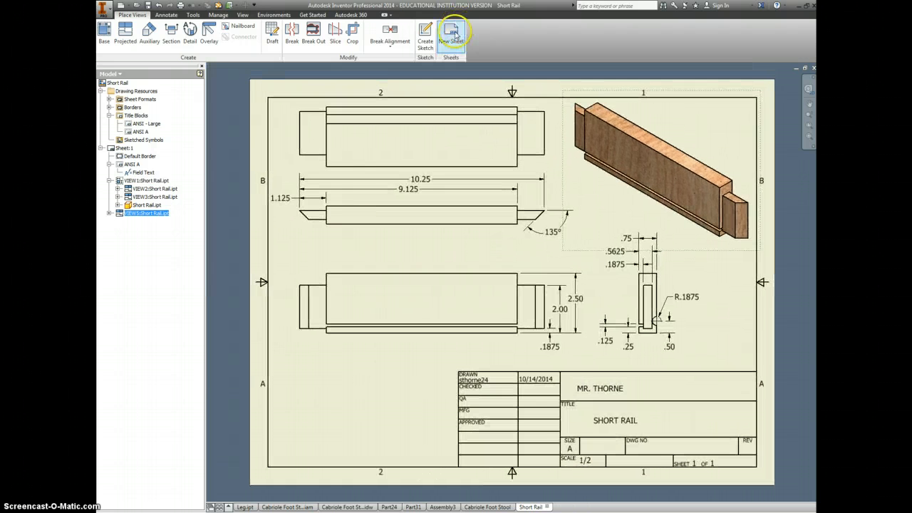
# - Add a second sheet and place a front base view of Long Rail.ipt just above its title block
pyautogui.click(451, 32)
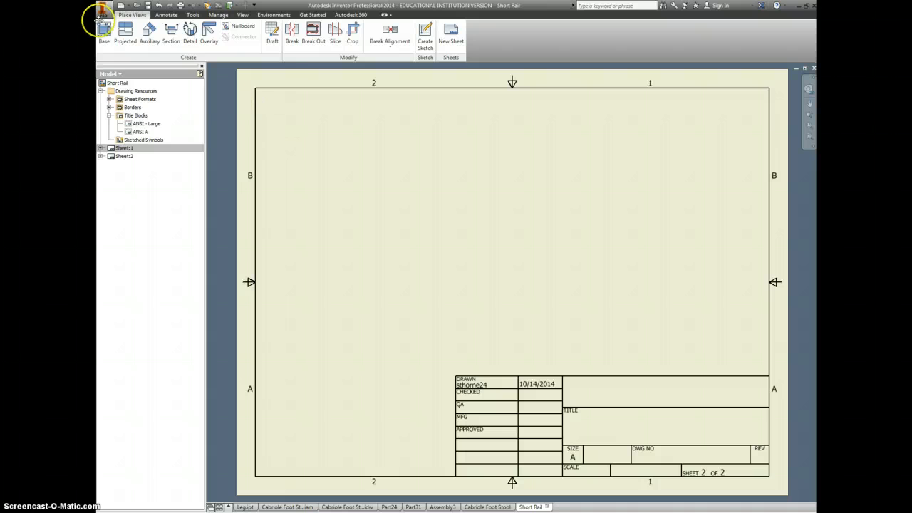
pyautogui.click(107, 33)
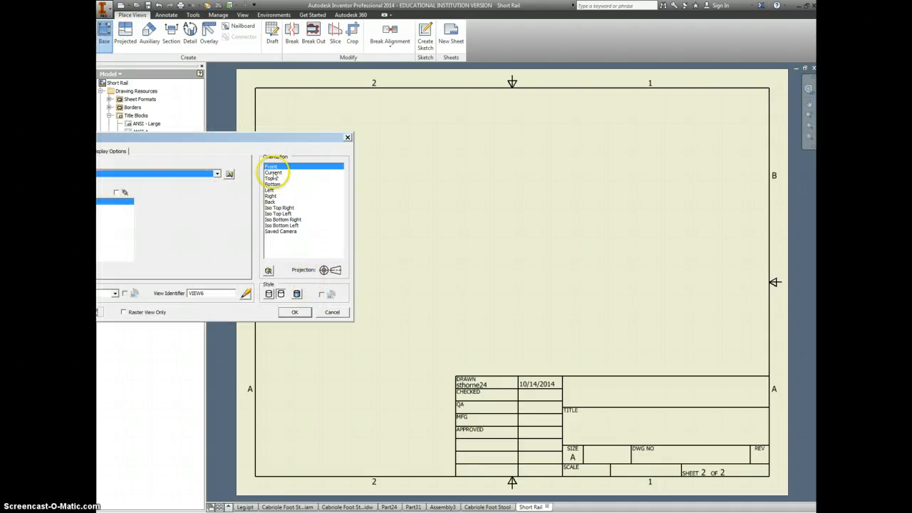
pyautogui.click(229, 175)
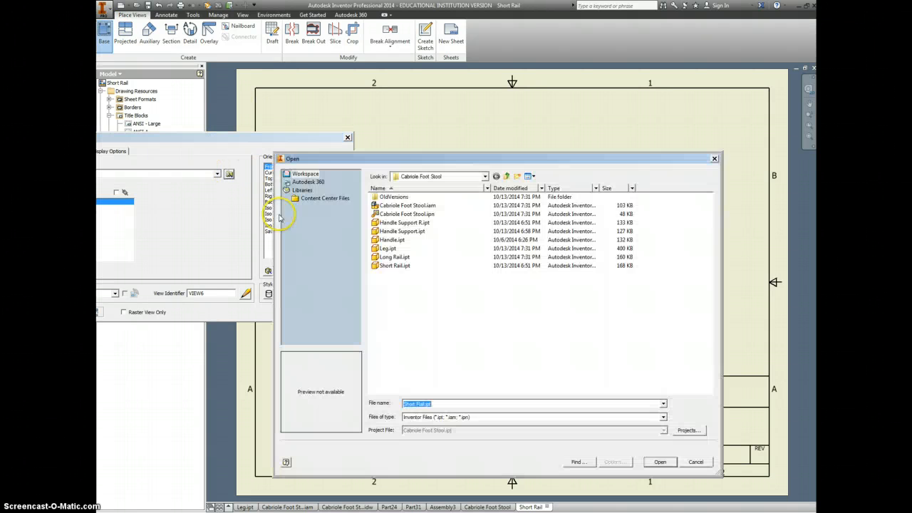
pyautogui.click(393, 257)
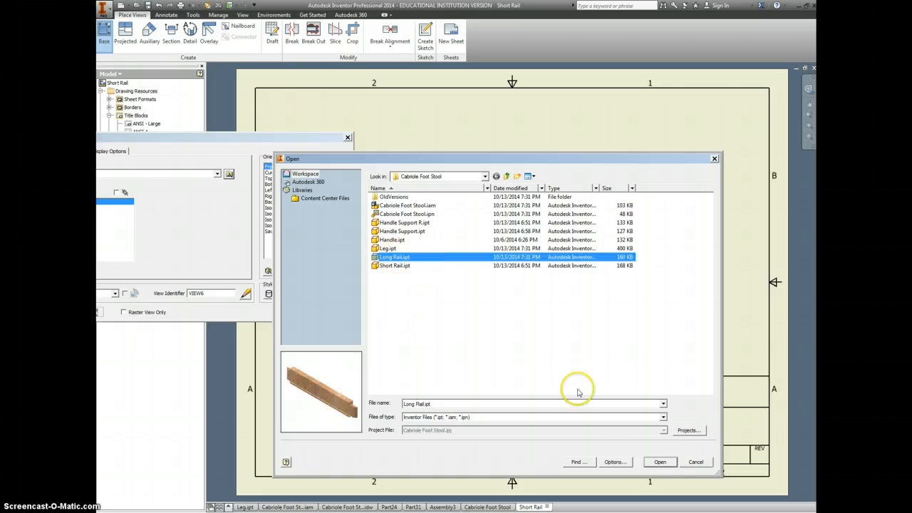
pyautogui.click(658, 461)
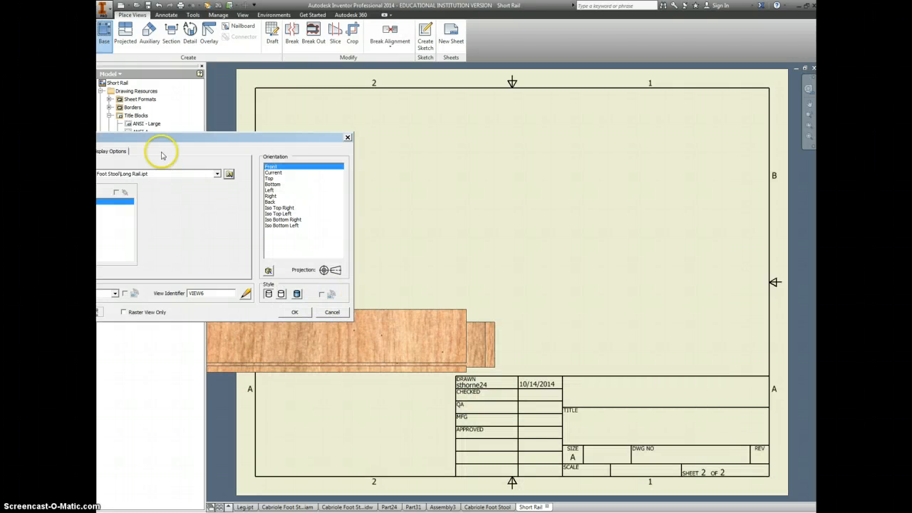
pyautogui.moveTo(220, 142)
pyautogui.mouseDown()
pyautogui.moveTo(311, 138)
pyautogui.moveTo(211, 144)
pyautogui.mouseUp()
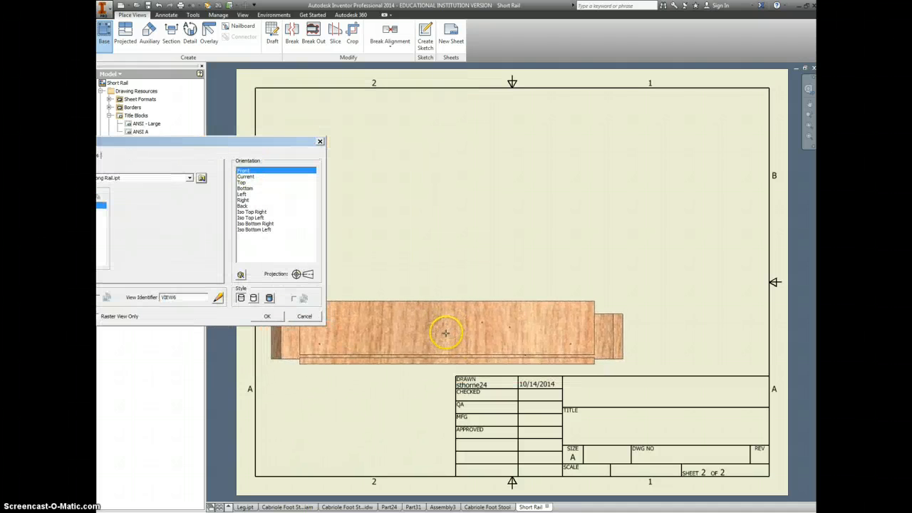
pyautogui.click(442, 329)
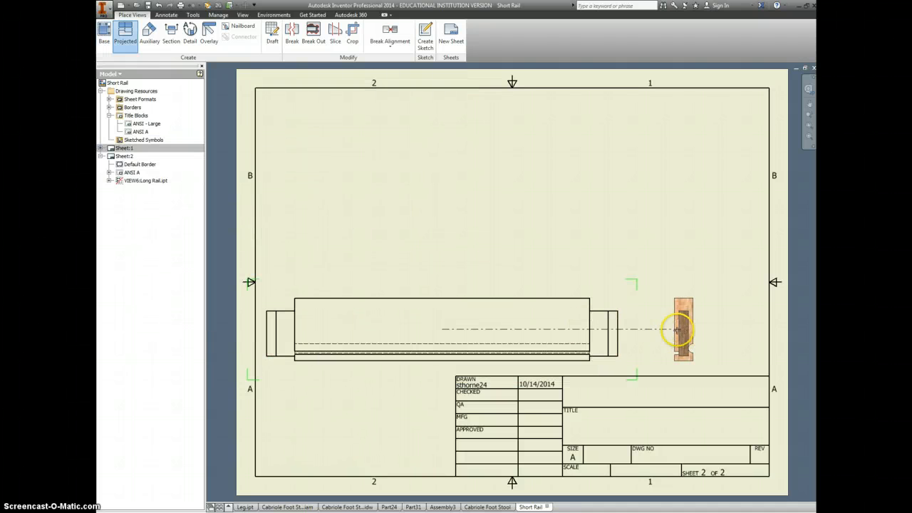
# - Project the long rail's front view into a side view to its right and a top view above it
pyautogui.click(693, 329)
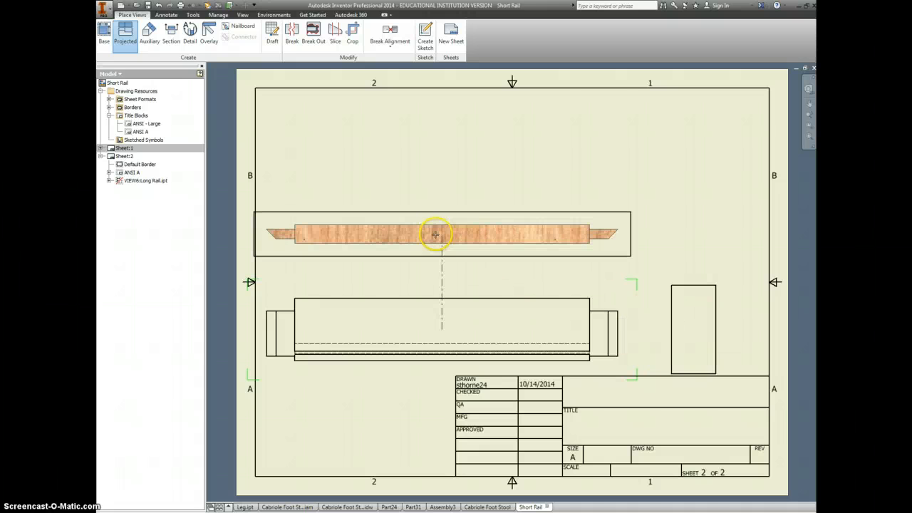
pyautogui.click(440, 228)
pyautogui.rightClick(463, 224)
pyautogui.click(447, 210)
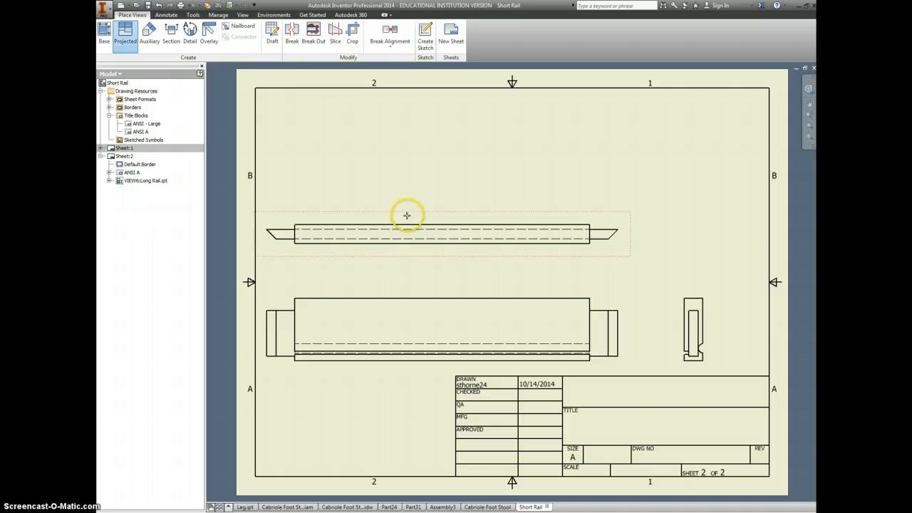
# - Project another view of the long rail upward from the top view, near the sheet's upper border
pyautogui.click(408, 210)
pyautogui.rightClick(409, 147)
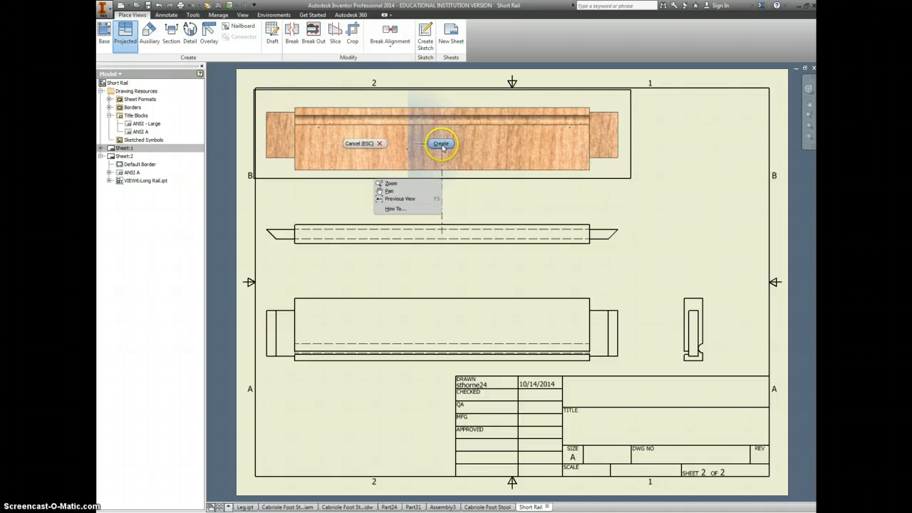
pyautogui.click(440, 143)
# - Project an isometric view of the long rail from the front view into the sheet's upper-right area
pyautogui.click(125, 32)
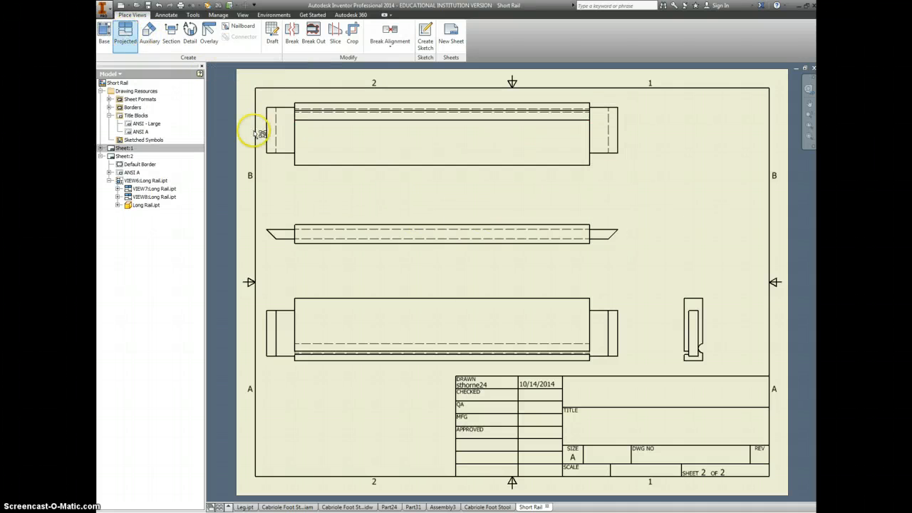
pyautogui.click(474, 299)
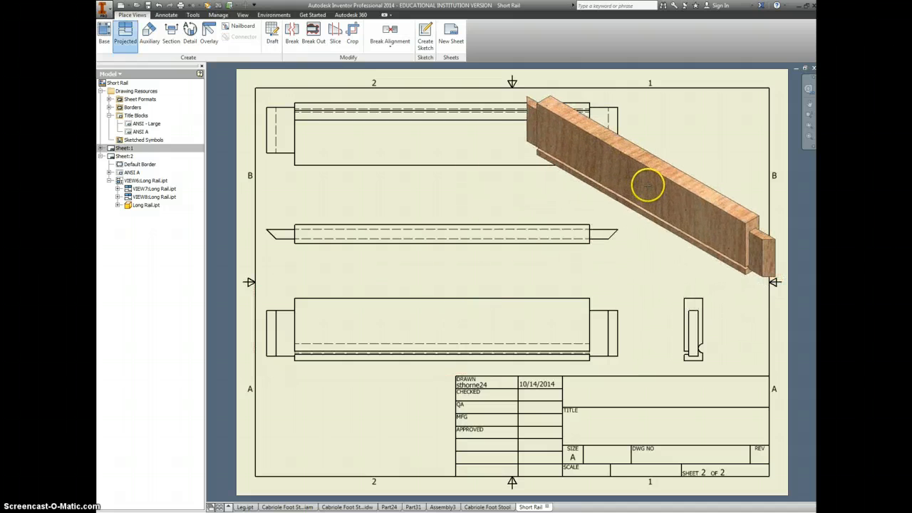
pyautogui.click(647, 185)
pyautogui.rightClick(651, 187)
pyautogui.click(661, 259)
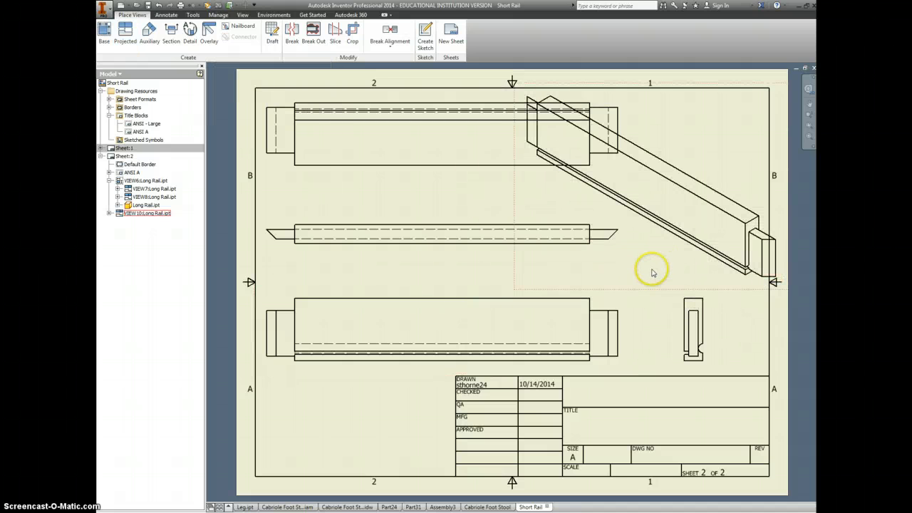
# - Set the long rail's isometric view to a scale of 1/4 with the shaded style
pyautogui.doubleClick(651, 271)
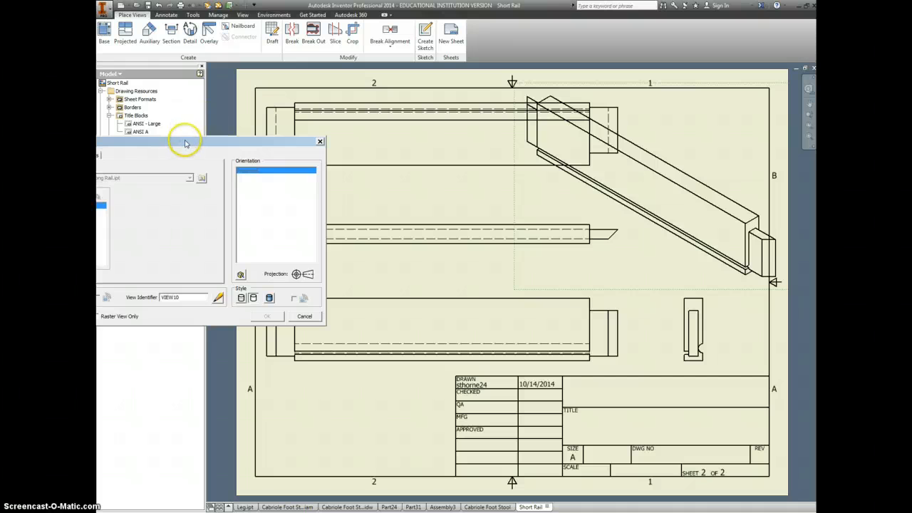
pyautogui.moveTo(183, 141); pyautogui.dragTo(321, 124)
pyautogui.click(225, 280)
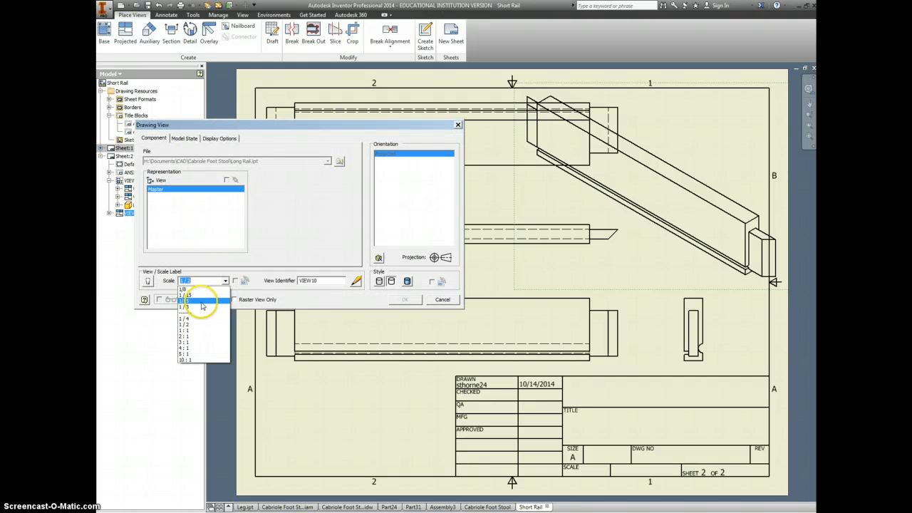
pyautogui.click(210, 318)
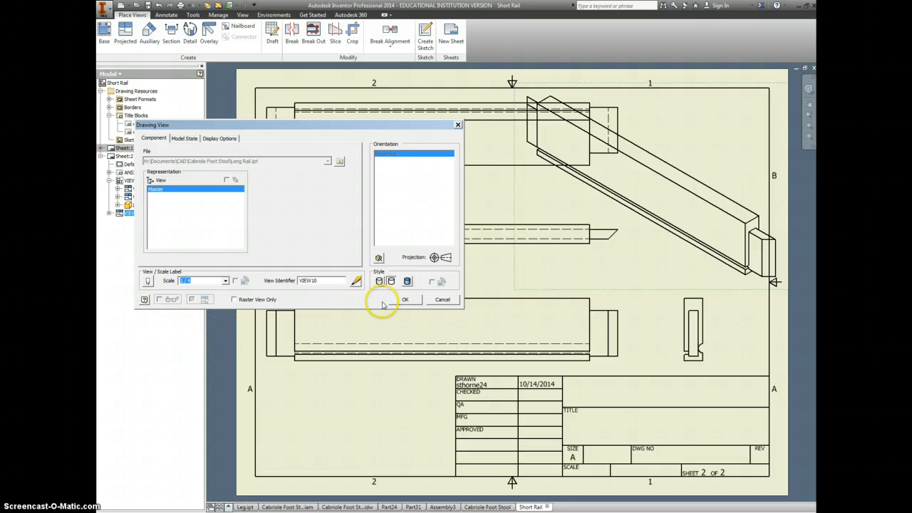
pyautogui.click(404, 299)
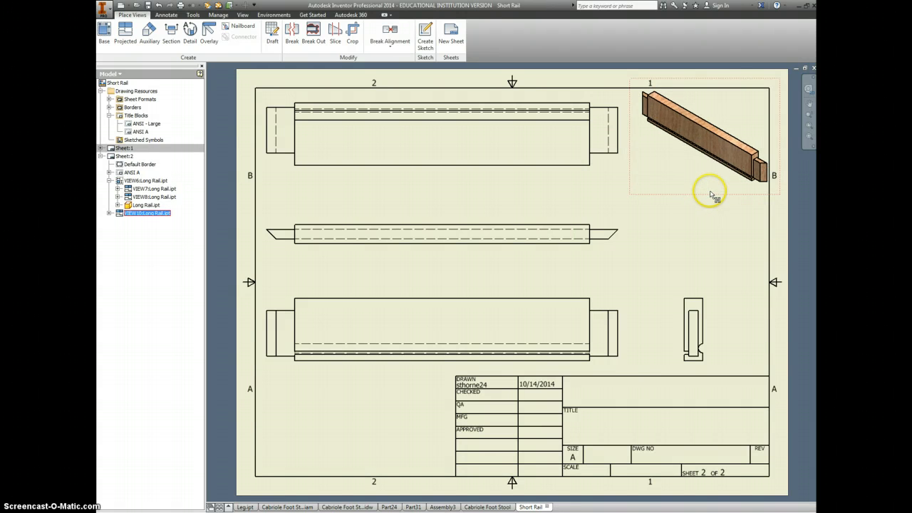
# - Dimension the long rail's overall thickness above the side view
pyautogui.click(718, 255)
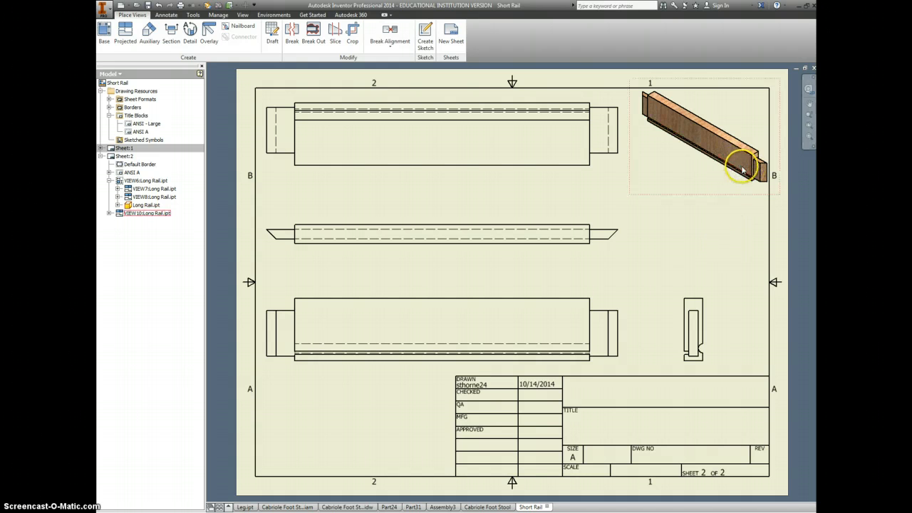
pyautogui.scroll(-4, 742, 163)
pyautogui.scroll(6, 743, 197)
pyautogui.scroll(-3, 687, 331)
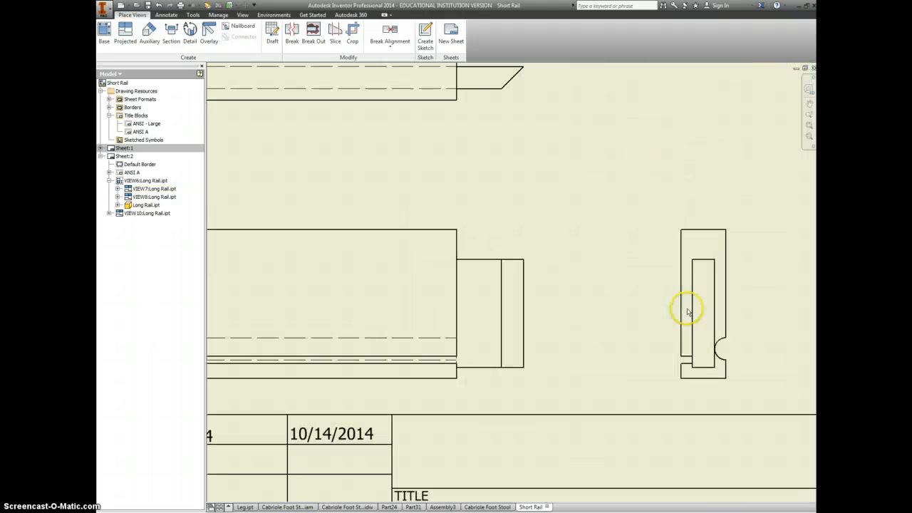
pyautogui.click(690, 232)
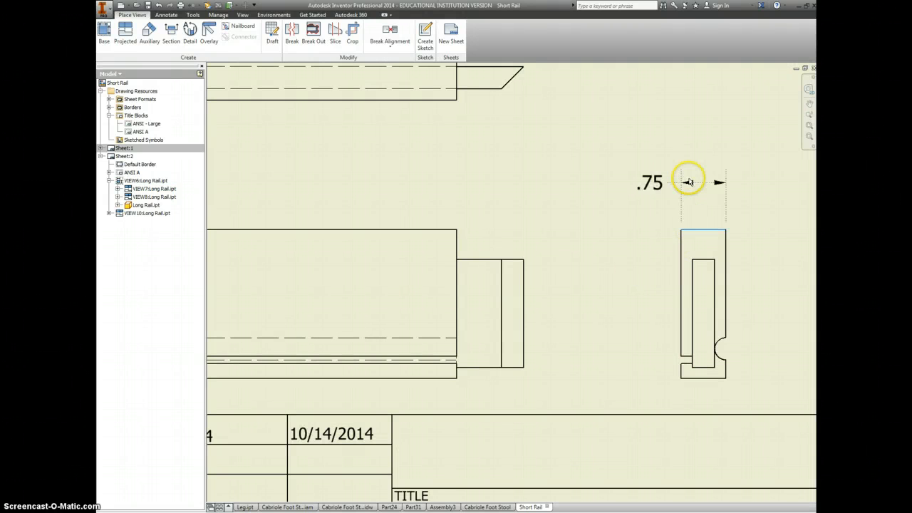
pyautogui.click(696, 158)
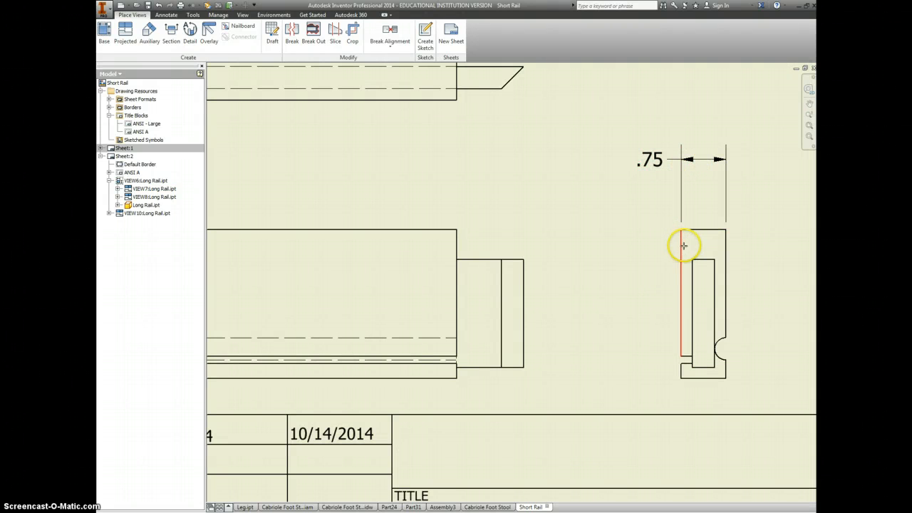
# - Dimension from the side view's left edge to the tenon's far face and set its primary unit precision to 4.1234
pyautogui.click(683, 246)
pyautogui.click(713, 267)
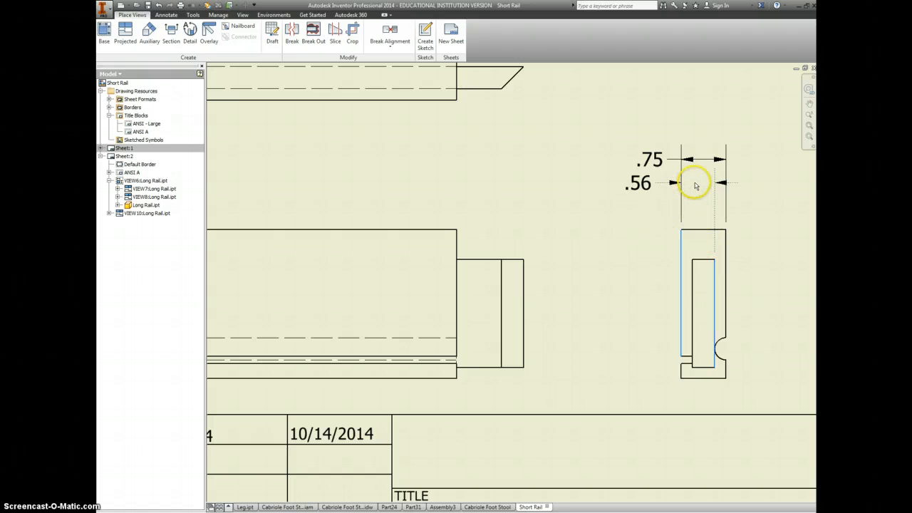
pyautogui.click(696, 186)
pyautogui.doubleClick(641, 185)
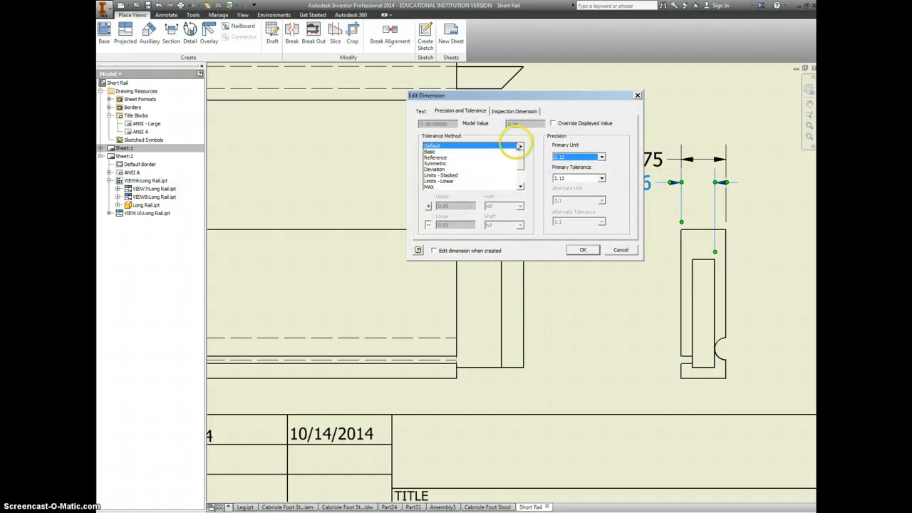
pyautogui.click(590, 160)
pyautogui.click(587, 225)
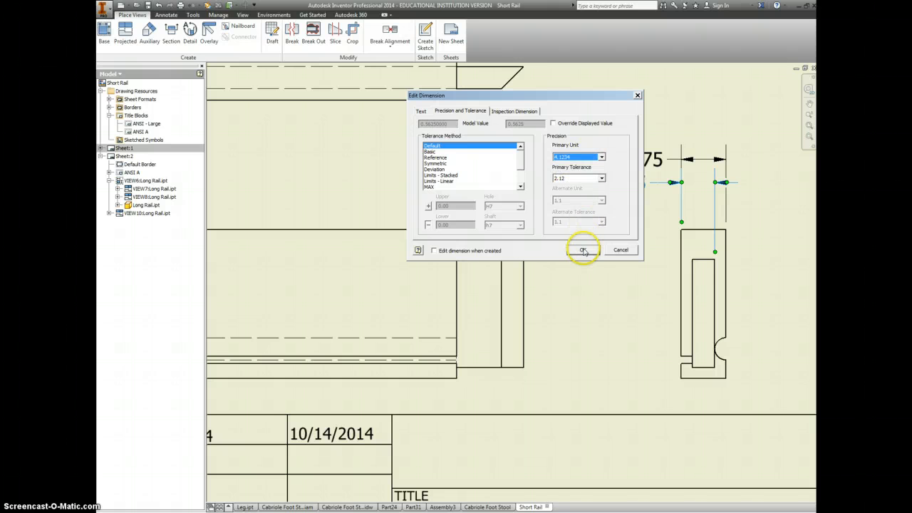
pyautogui.click(582, 251)
# - Dimension from the side view's left edge to the tenon's near face and set its primary unit precision to 4.1234
pyautogui.click(680, 242)
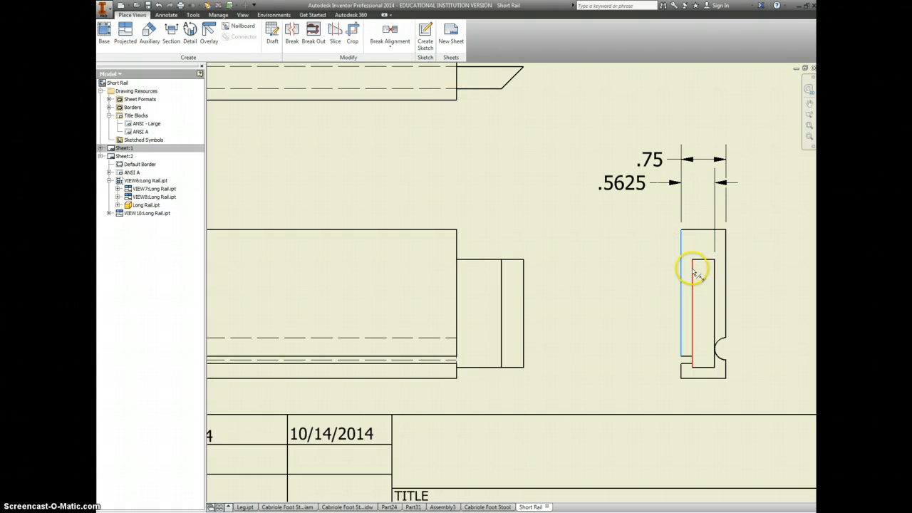
pyautogui.click(694, 274)
pyautogui.click(652, 225)
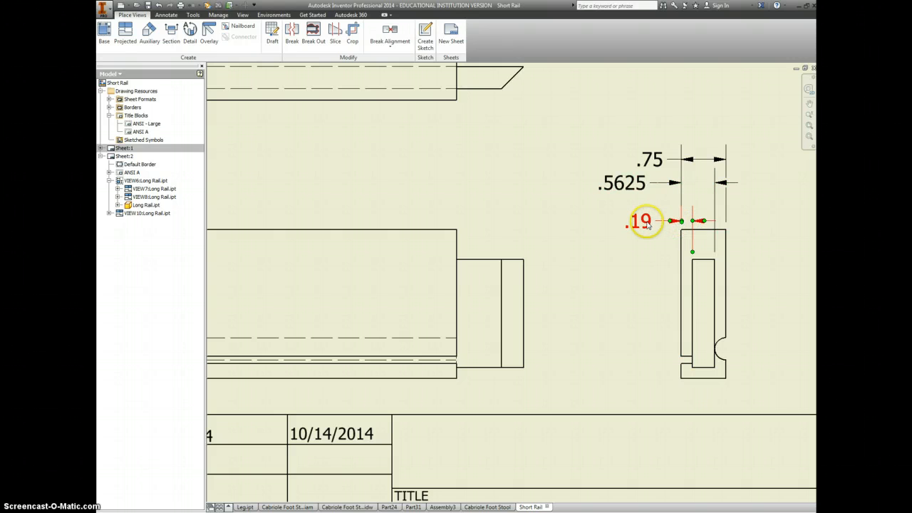
pyautogui.doubleClick(648, 225)
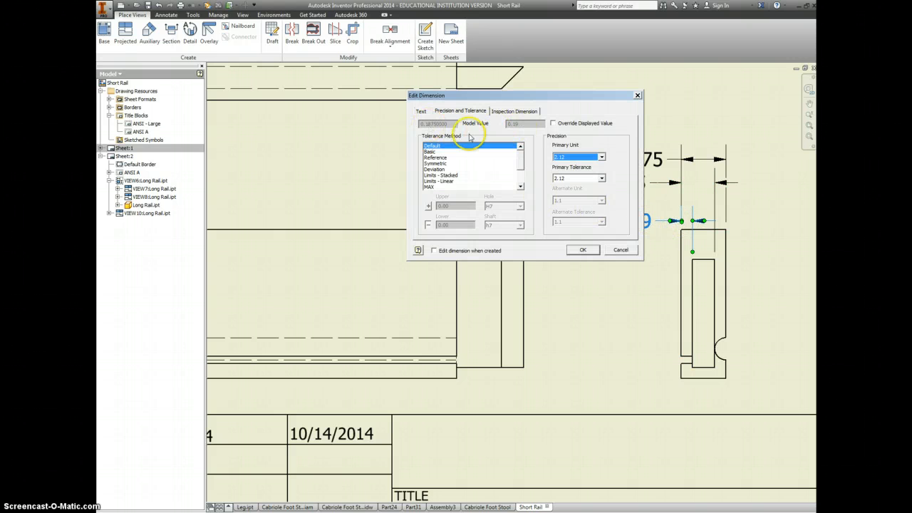
pyautogui.click(576, 158)
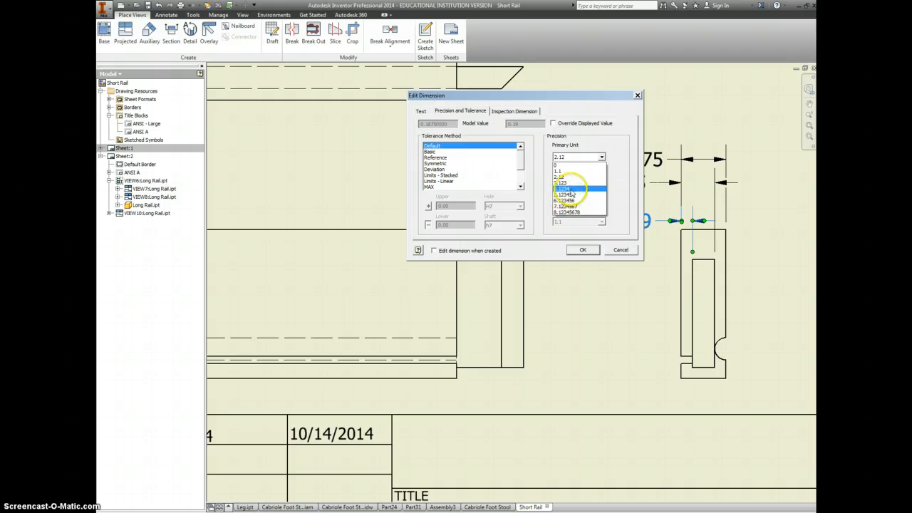
pyautogui.click(572, 190)
pyautogui.click(581, 250)
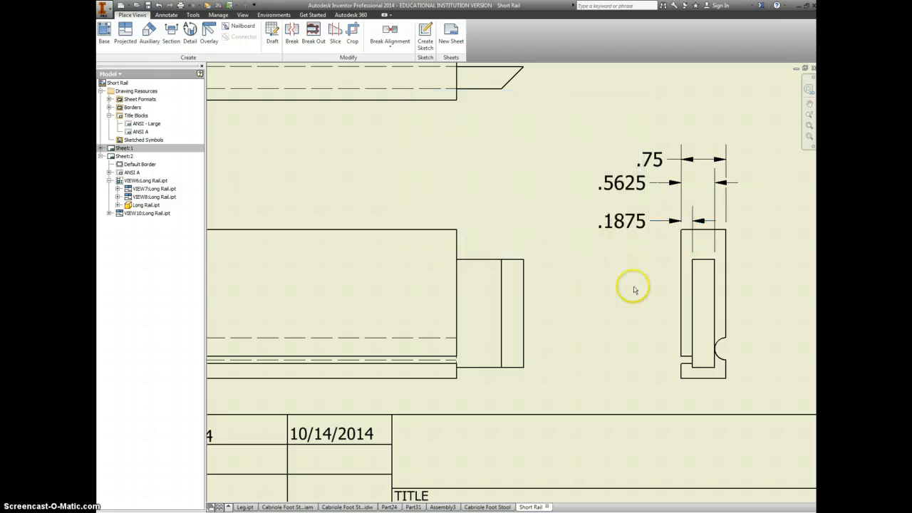
# - Dimension the side view's groove offset from the bottom edge and the groove's width, setting the width's primary unit precision to 3.123
pyautogui.click(685, 375)
pyautogui.click(681, 364)
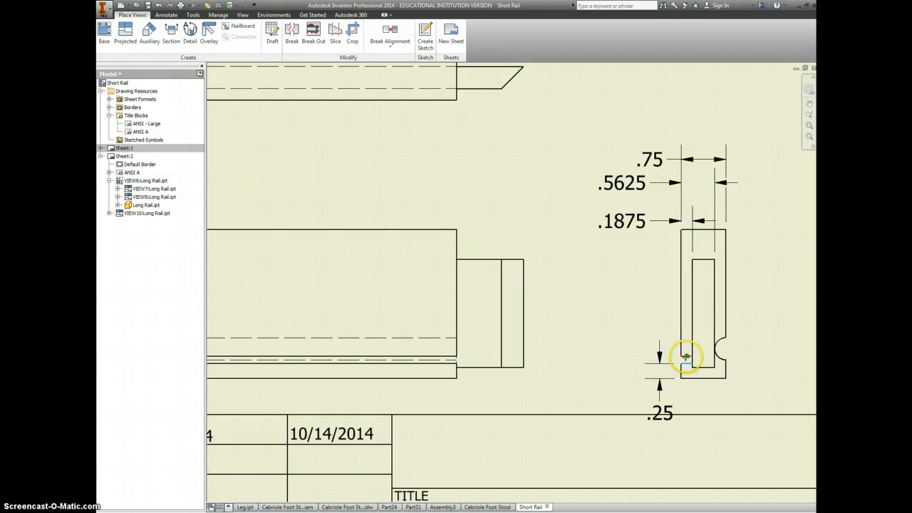
pyautogui.click(685, 356)
pyautogui.click(621, 356)
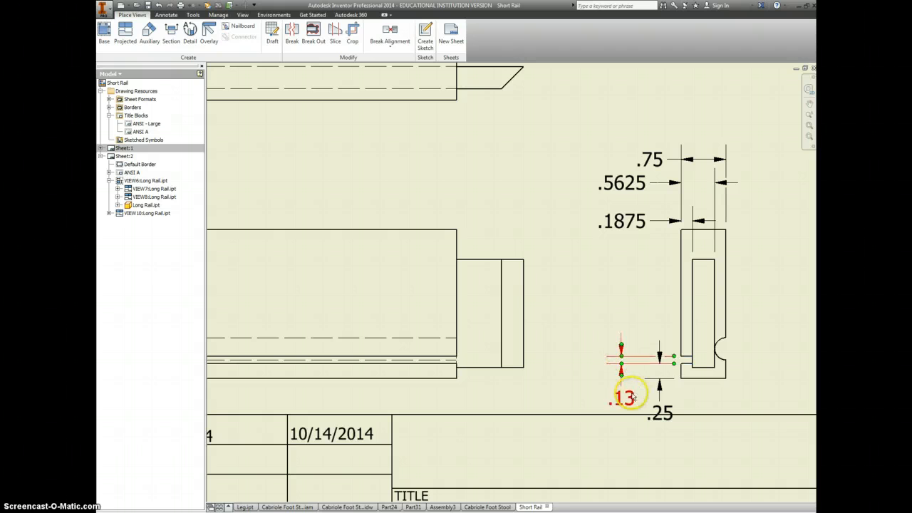
pyautogui.doubleClick(624, 395)
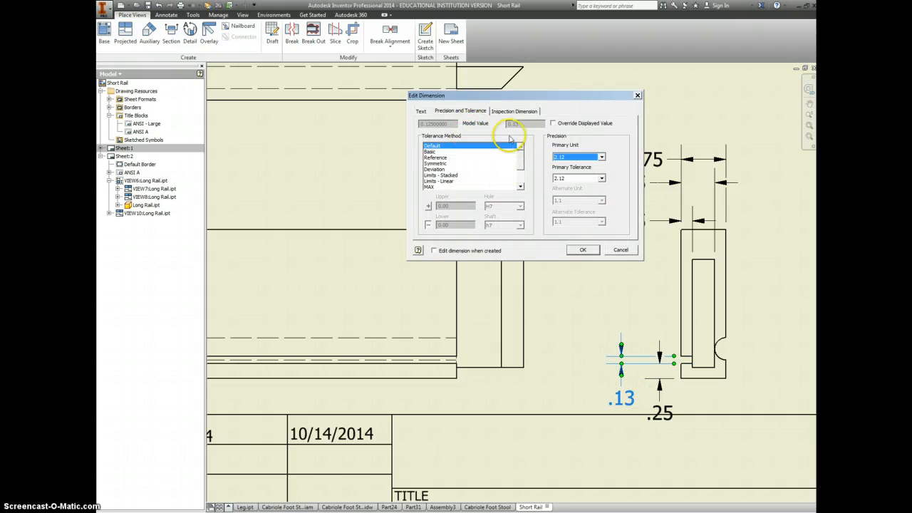
pyautogui.click(575, 157)
pyautogui.click(576, 181)
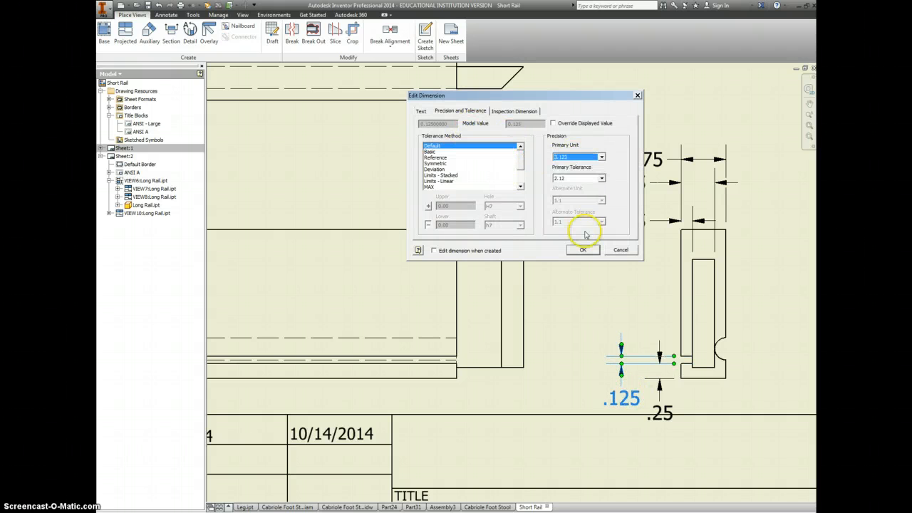
pyautogui.click(583, 250)
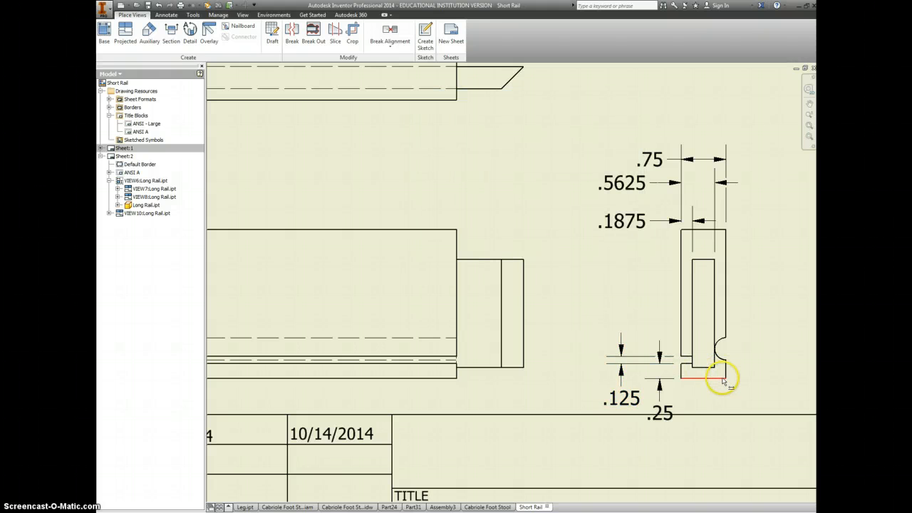
# - Add a center mark to the side view's semicircular cove and dimension its center height from the bottom edge
pyautogui.click(166, 15)
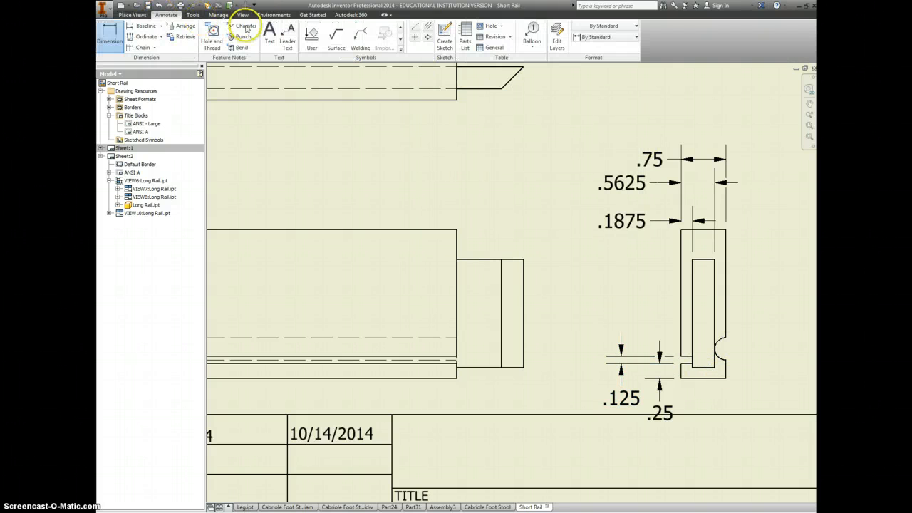
pyautogui.click(413, 38)
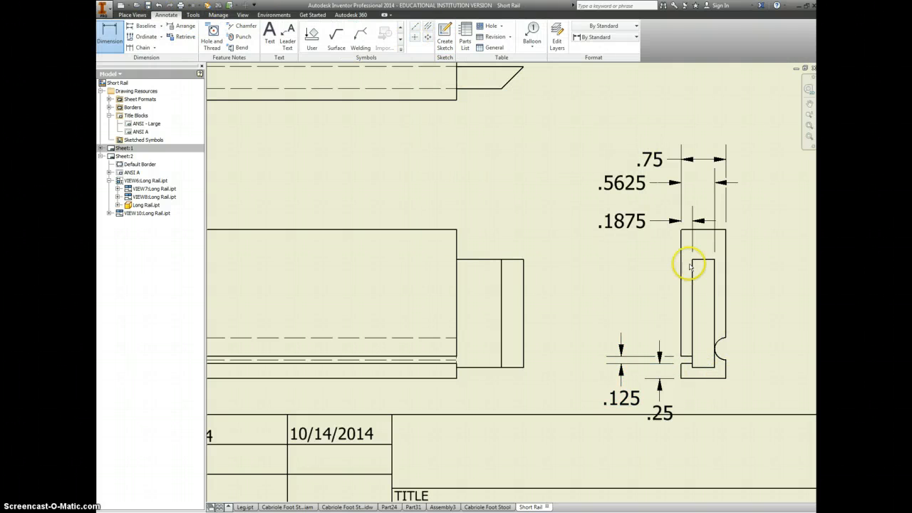
pyautogui.click(723, 347)
pyautogui.press('d')
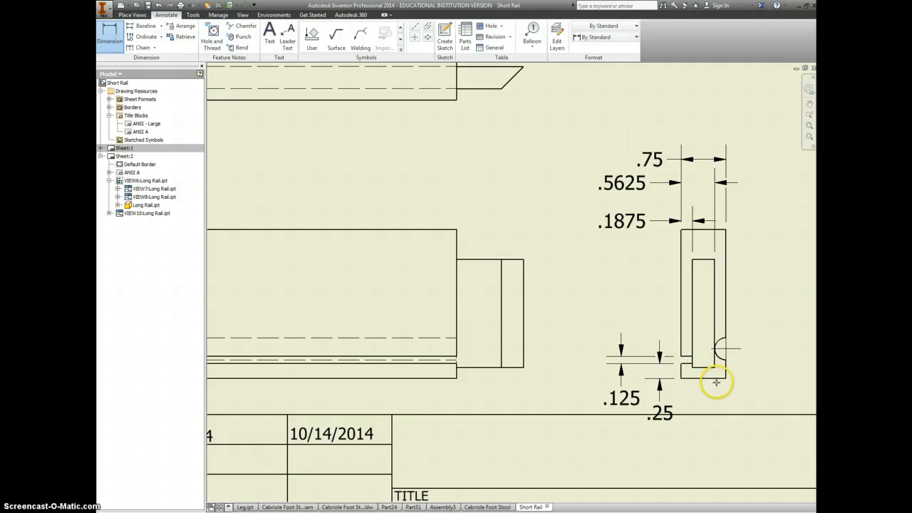
pyautogui.click(718, 378)
pyautogui.click(741, 349)
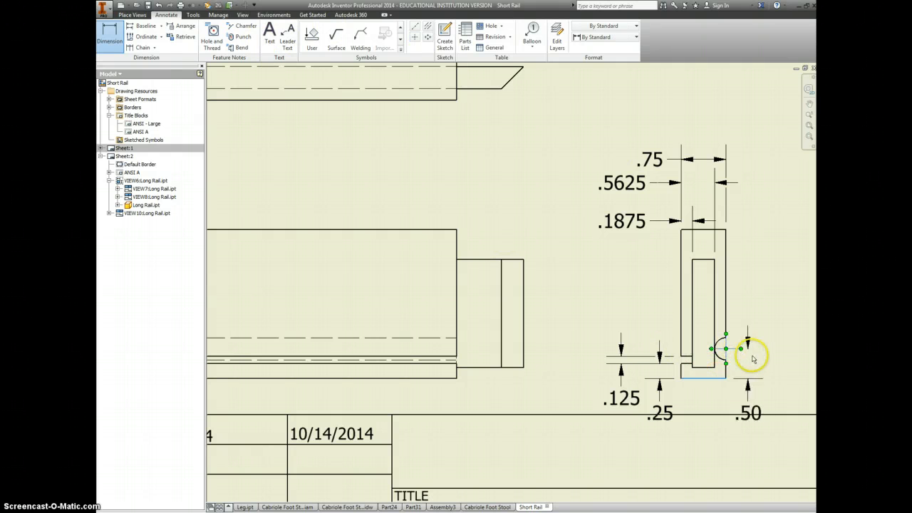
pyautogui.click(765, 360)
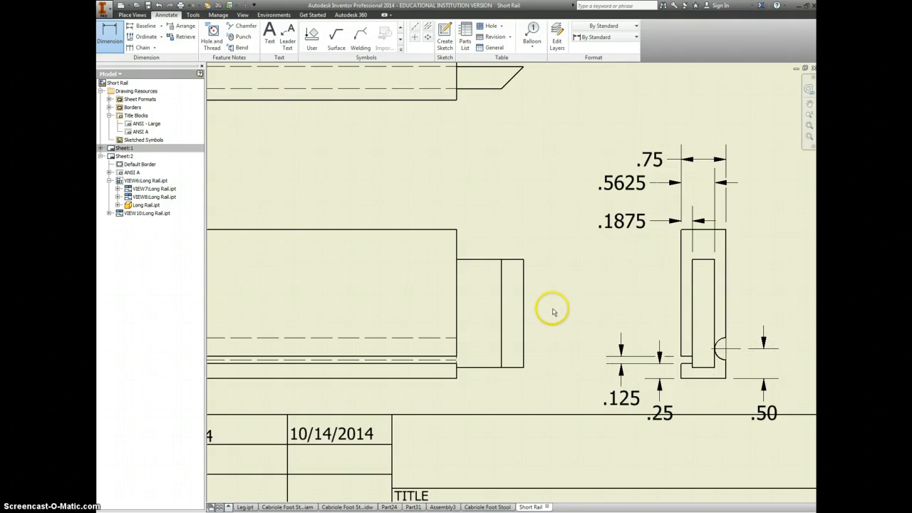
# - Dimension the long rail's overall height to the right of the front view
pyautogui.scroll(-2, 552, 311)
pyautogui.moveTo(555, 314); pyautogui.dragTo(586, 310, button='middle')
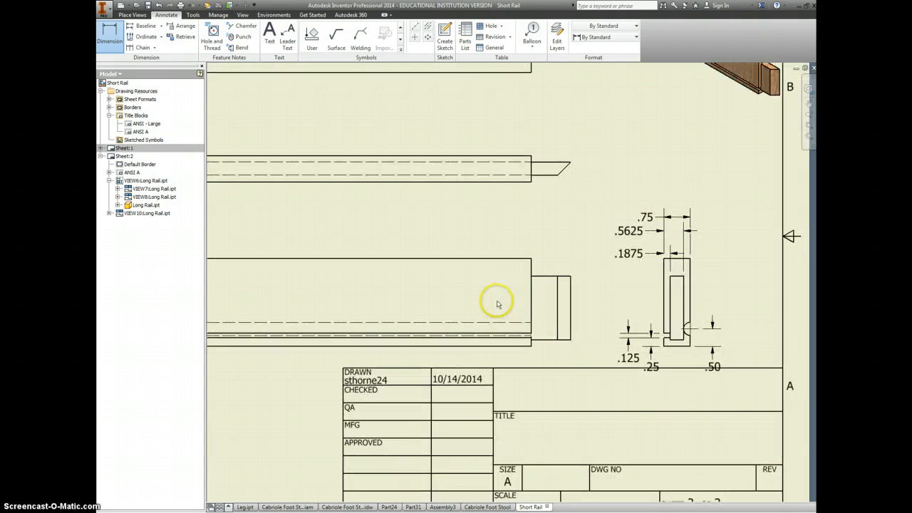
pyautogui.scroll(-2, 459, 244)
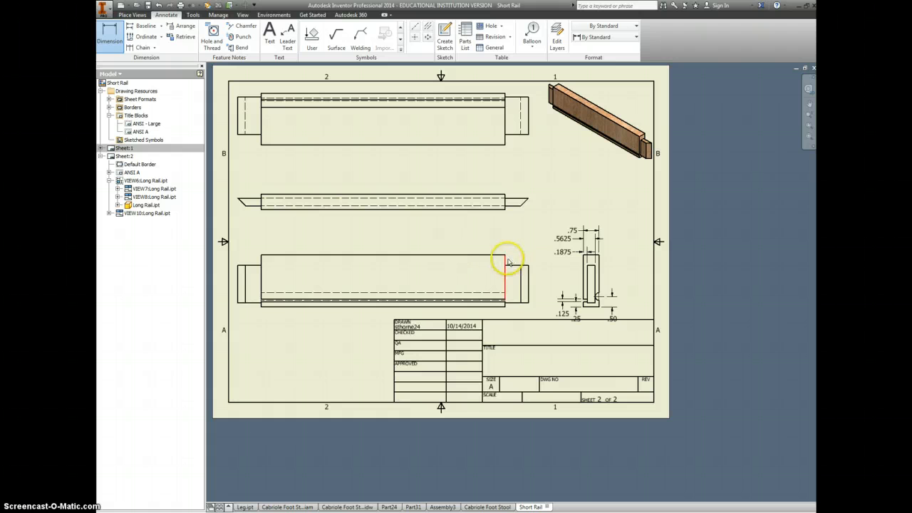
pyautogui.click(490, 255)
pyautogui.click(503, 306)
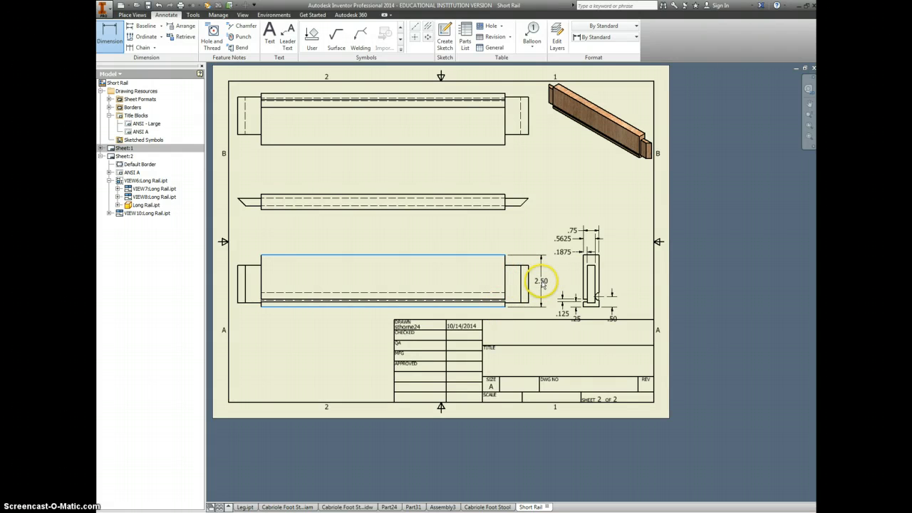
pyautogui.click(544, 281)
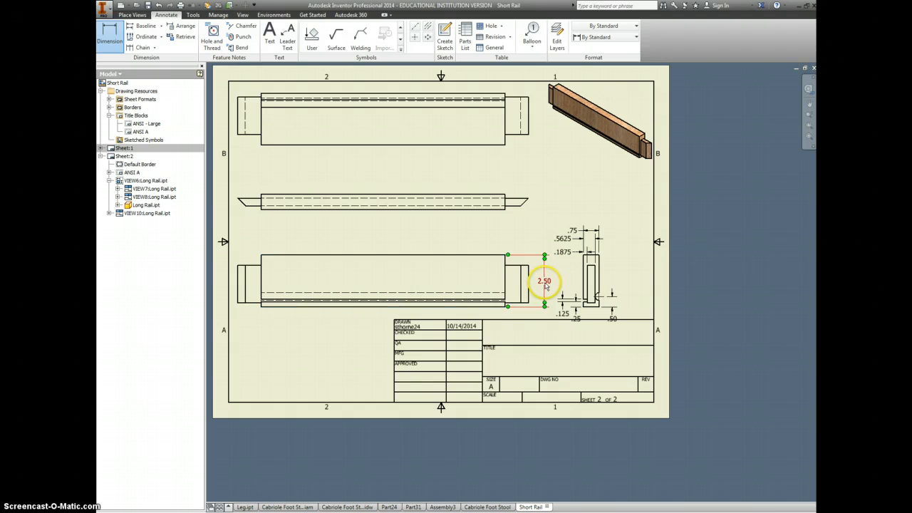
# - Dimension the front view's right tenon offset from the rail's bottom edge and set its primary unit precision to 4.1234
pyautogui.scroll(2, 543, 281)
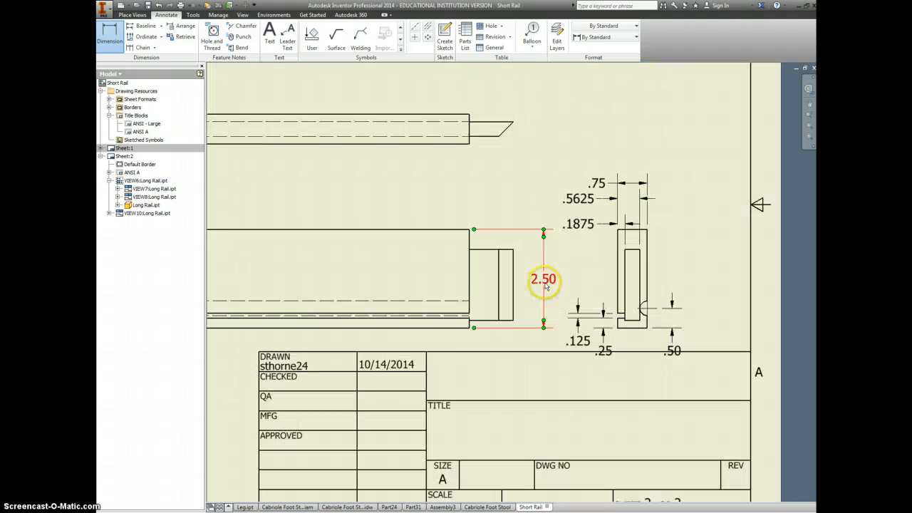
pyautogui.click(462, 328)
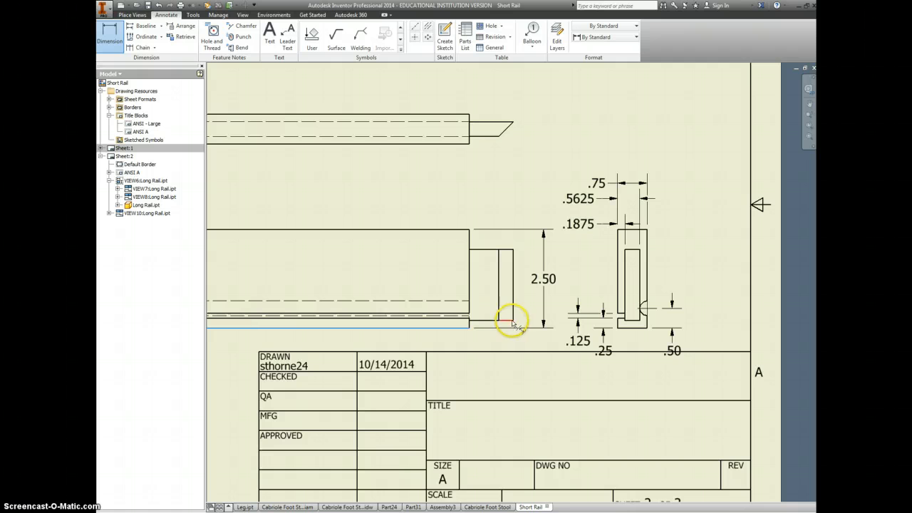
pyautogui.click(514, 321)
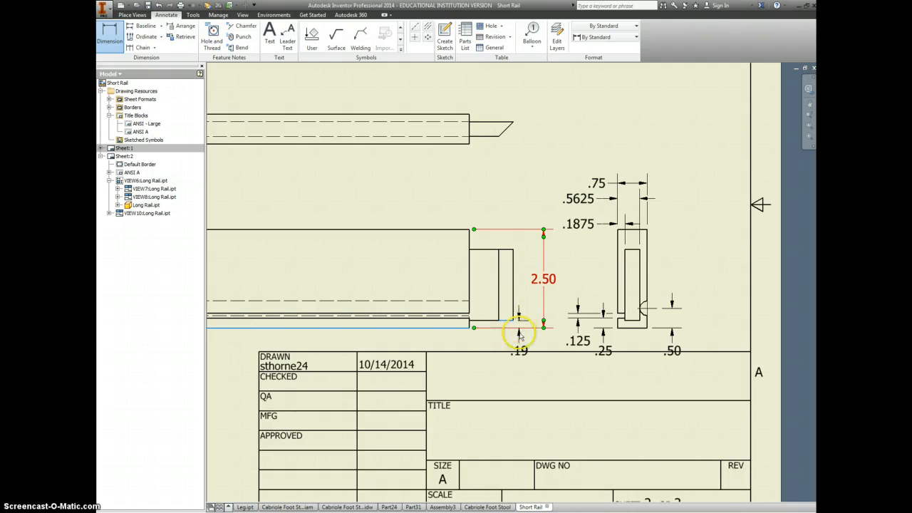
pyautogui.click(523, 354)
pyautogui.doubleClick(521, 352)
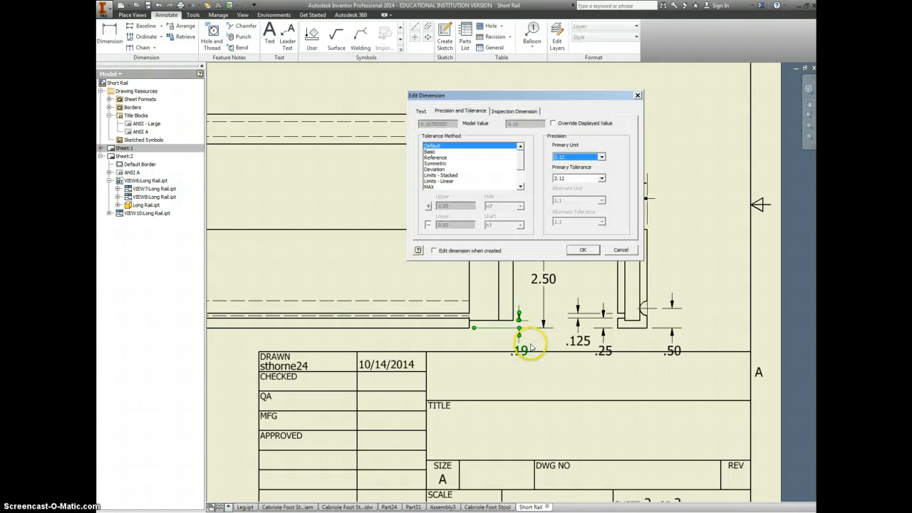
pyautogui.click(578, 158)
pyautogui.click(579, 208)
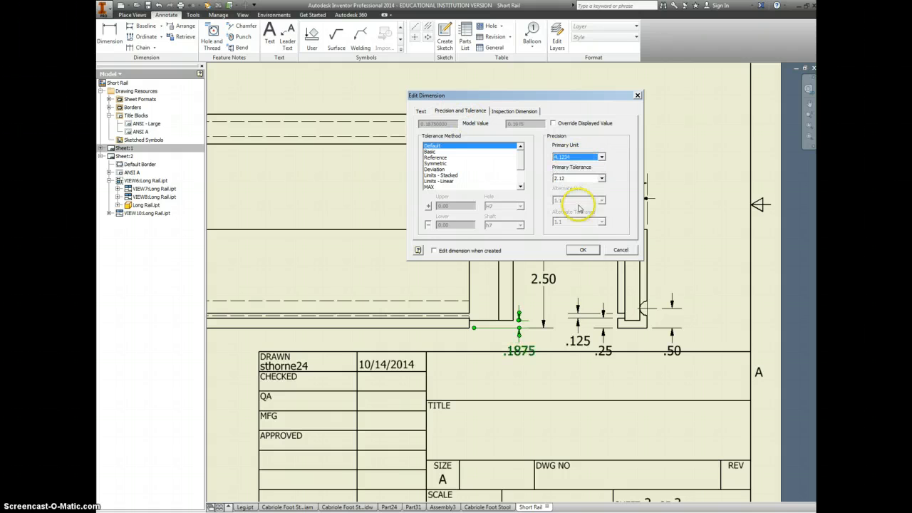
pyautogui.click(583, 248)
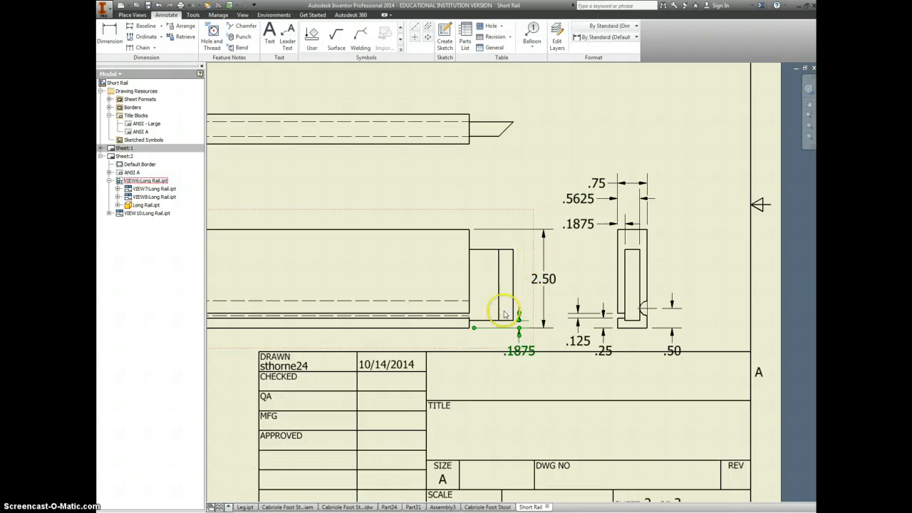
# - Dimension from the front view's bottom edge to the right tenon's top edge, placing it inside the overall height dimension
pyautogui.press('d')
pyautogui.click(461, 327)
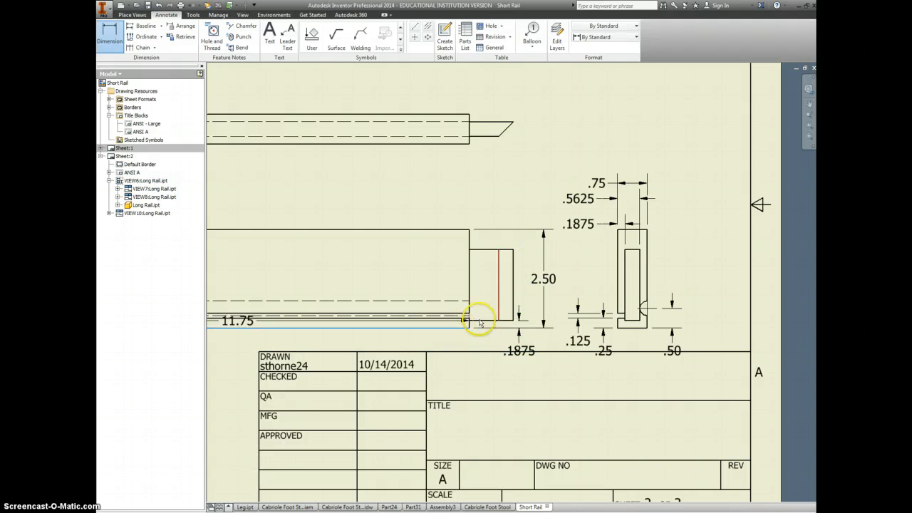
pyautogui.click(504, 251)
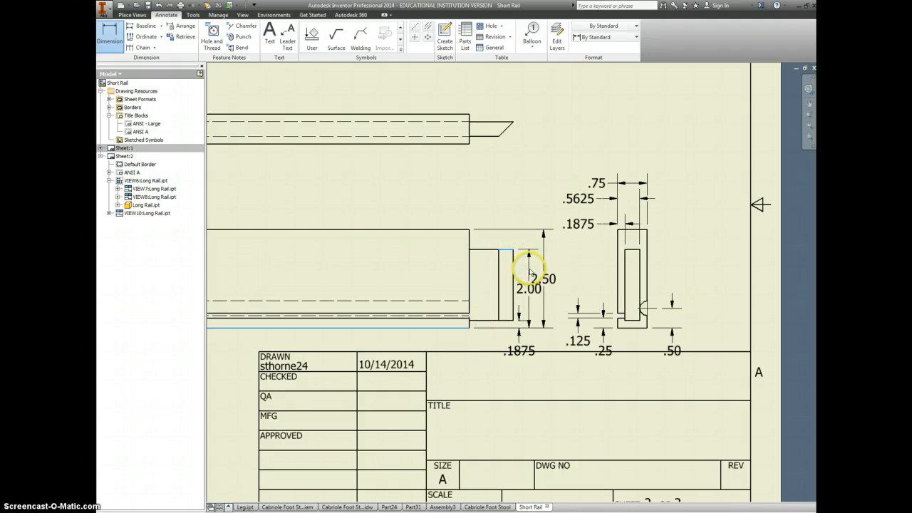
pyautogui.click(531, 269)
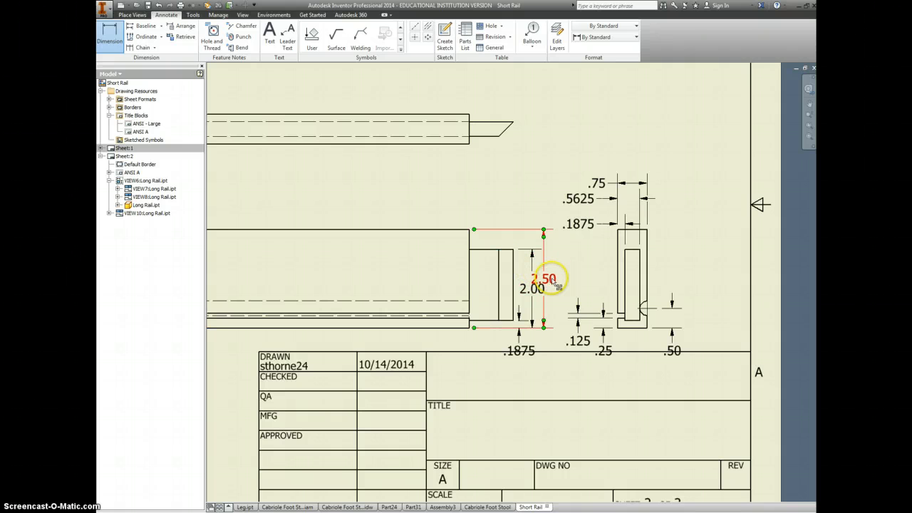
# - Move the overall height dimension and side view farther right, and raise the front view to clear the title block
pyautogui.moveTo(551, 278); pyautogui.dragTo(559, 280)
pyautogui.click(660, 268)
pyautogui.moveTo(668, 271); pyautogui.dragTo(698, 268)
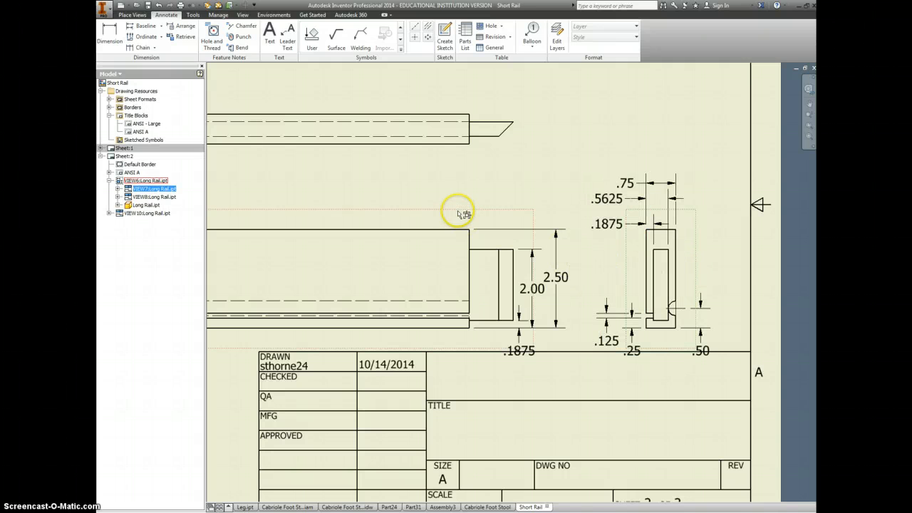
pyautogui.moveTo(463, 214); pyautogui.dragTo(464, 204)
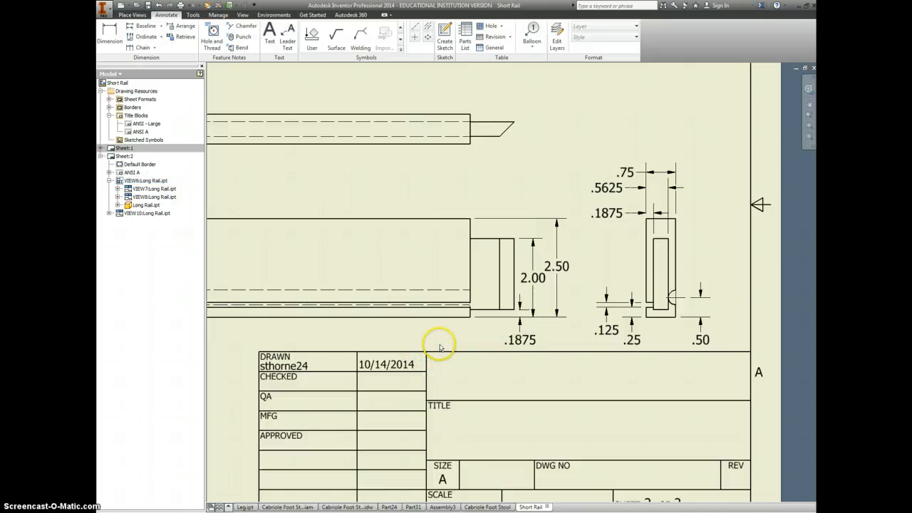
pyautogui.scroll(-3, 440, 348)
pyautogui.scroll(4, 456, 301)
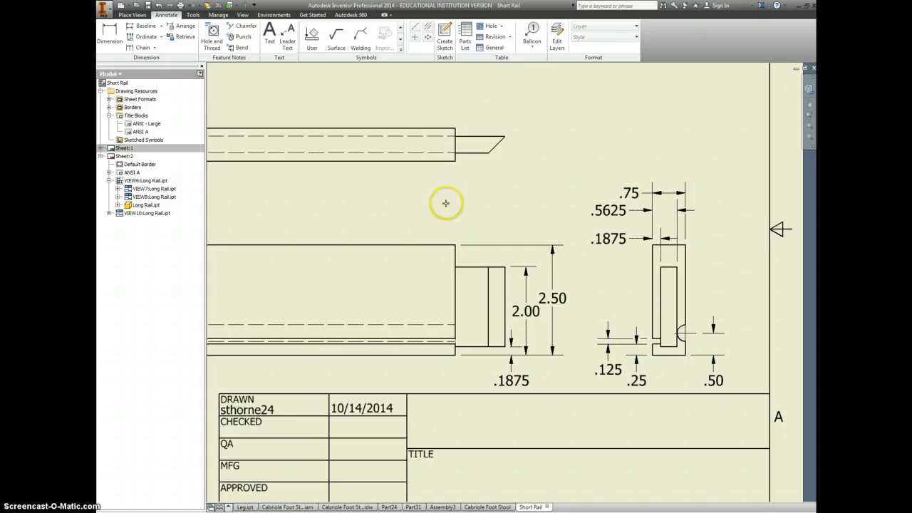
# - Dimension the long rail's overall length between the tenon tips, placing it above the narrow middle view
pyautogui.scroll(-2, 421, 210)
pyautogui.press('d')
pyautogui.moveTo(466, 228); pyautogui.dragTo(468, 230, button='middle')
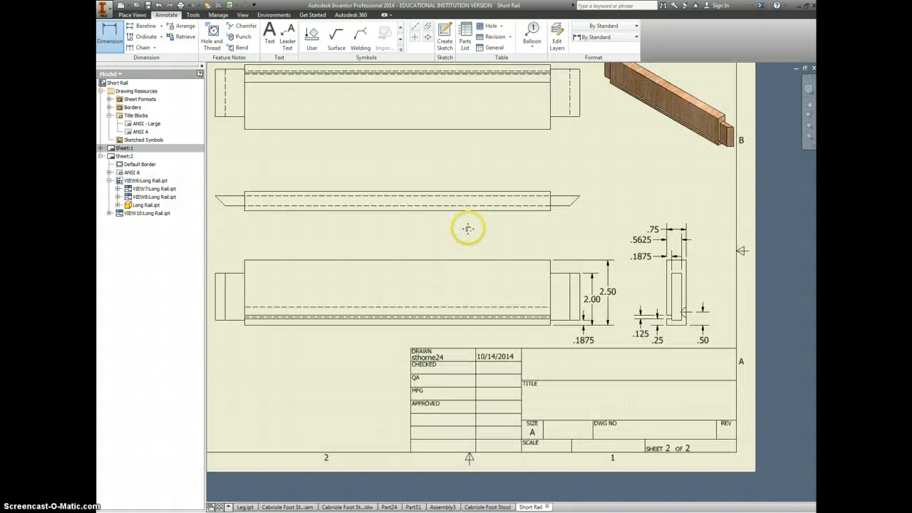
pyautogui.click(217, 197)
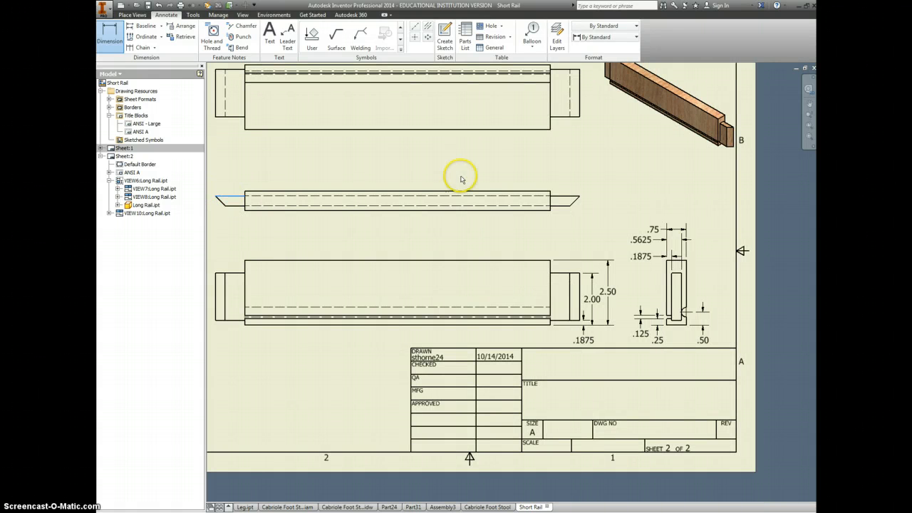
pyautogui.click(579, 198)
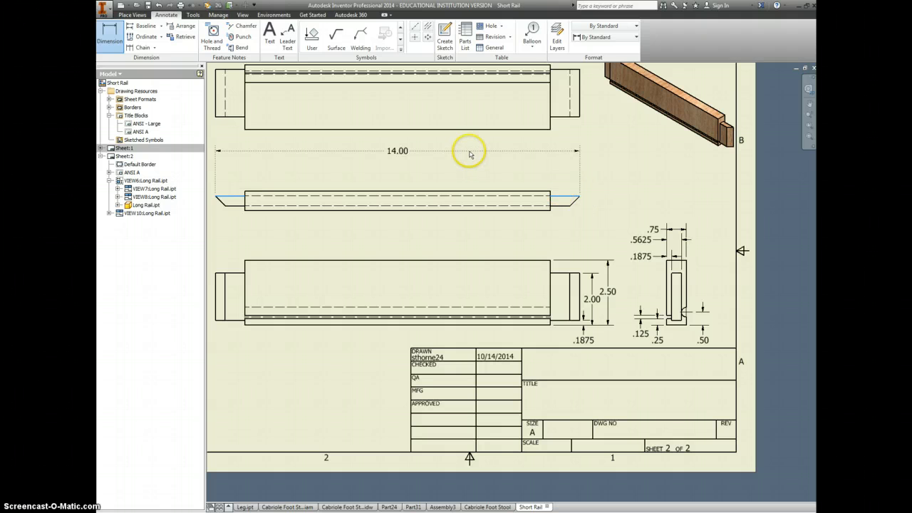
pyautogui.click(436, 153)
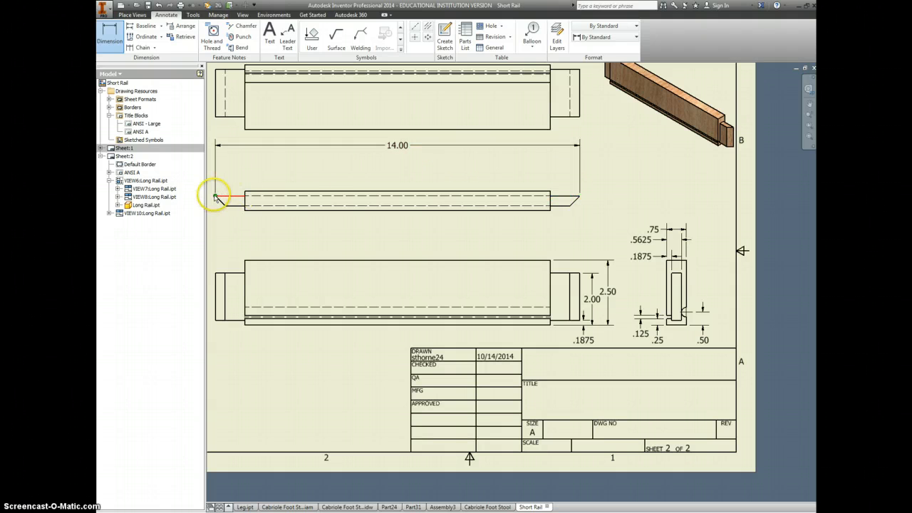
# - Dimension the middle view from the left tenon tip to the right shoulder and set its primary unit precision to 4.1234
pyautogui.click(215, 195)
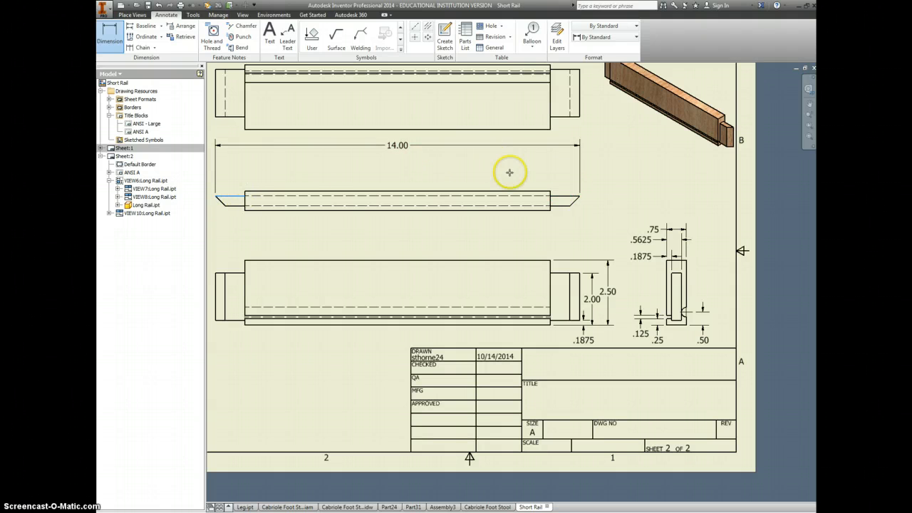
pyautogui.click(553, 191)
pyautogui.click(517, 161)
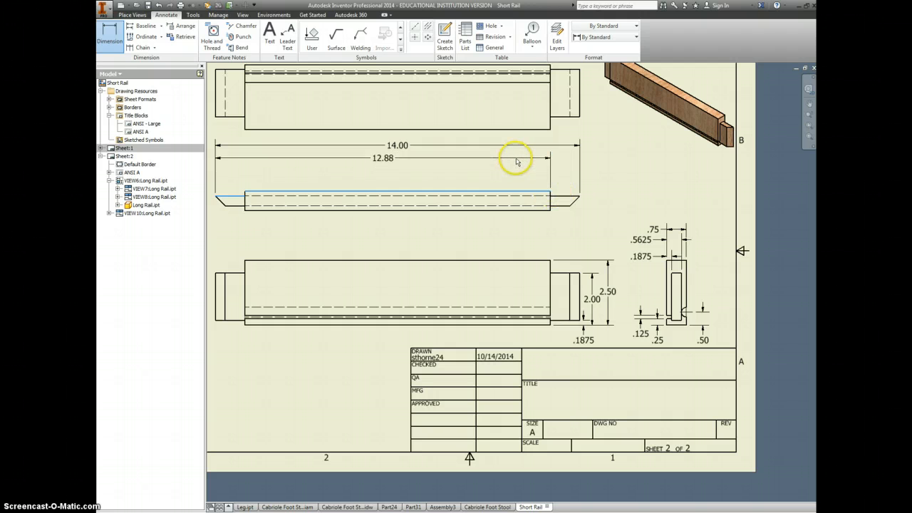
pyautogui.doubleClick(384, 157)
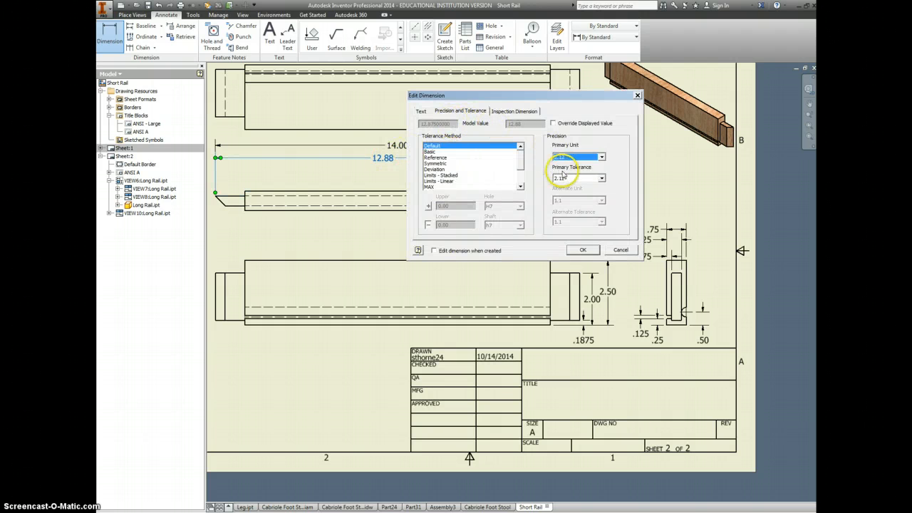
pyautogui.click(581, 157)
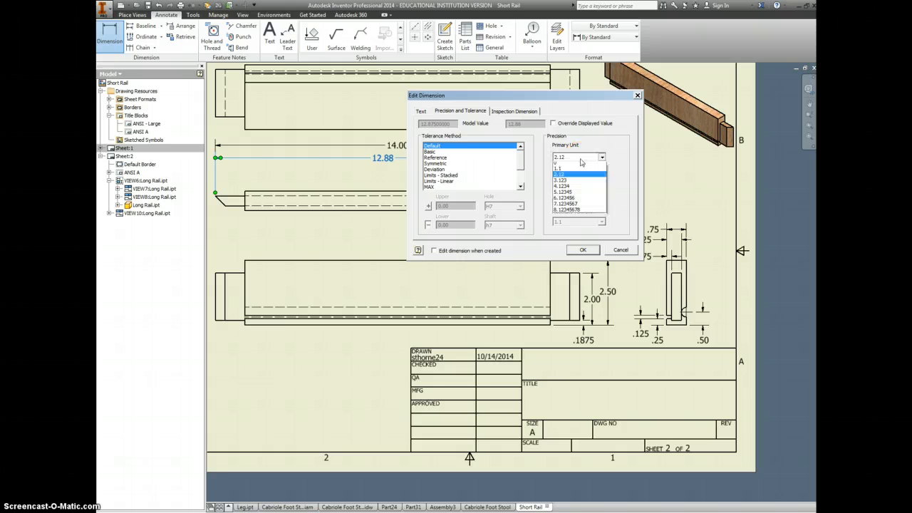
pyautogui.click(573, 184)
pyautogui.click(583, 250)
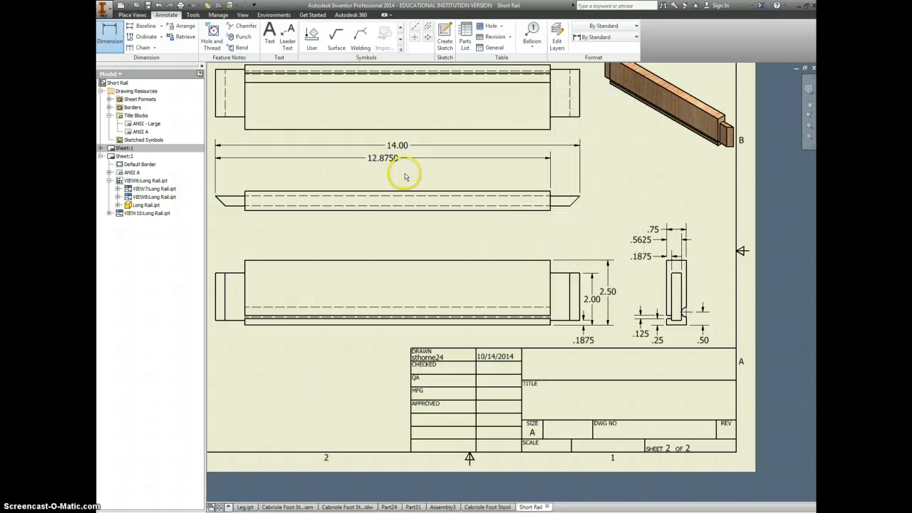
# - Dimension the left tenon's length in the middle view, placing the text to the right of its extension lines
pyautogui.click(217, 196)
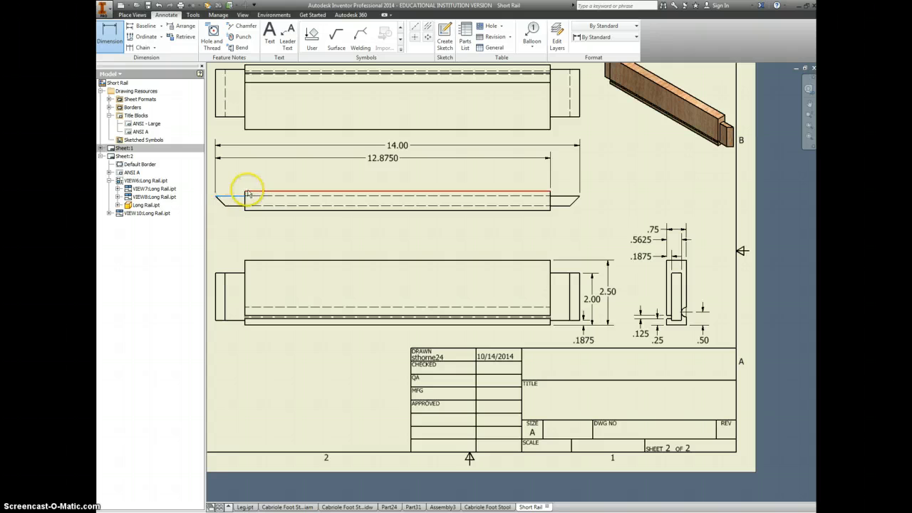
pyautogui.click(242, 189)
pyautogui.scroll(-3, 238, 178)
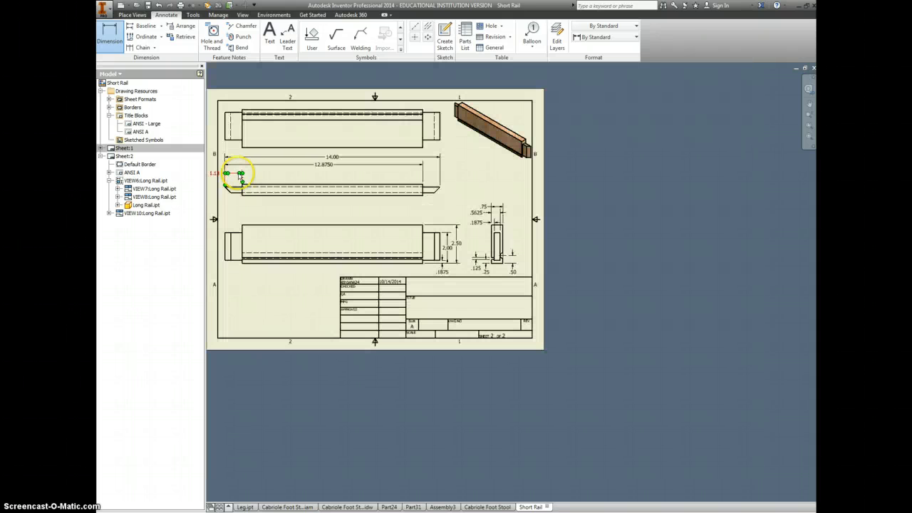
pyautogui.scroll(3, 223, 176)
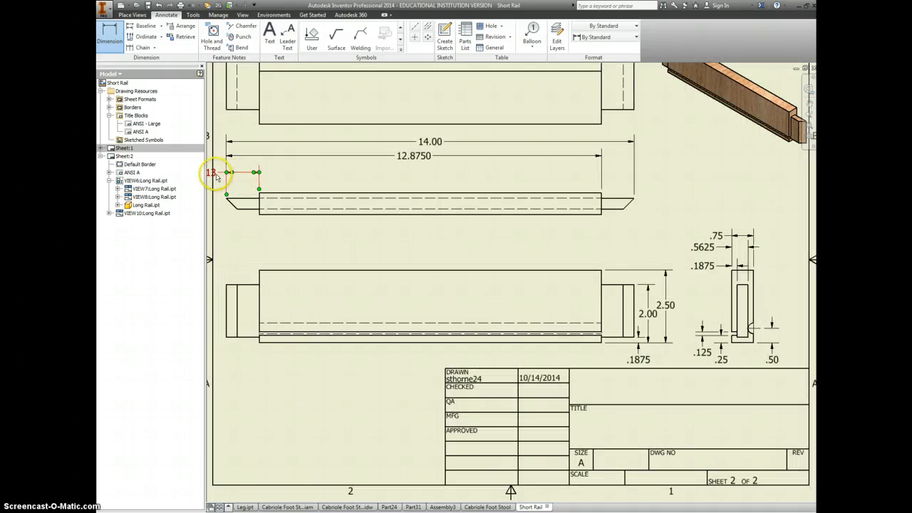
pyautogui.click(284, 179)
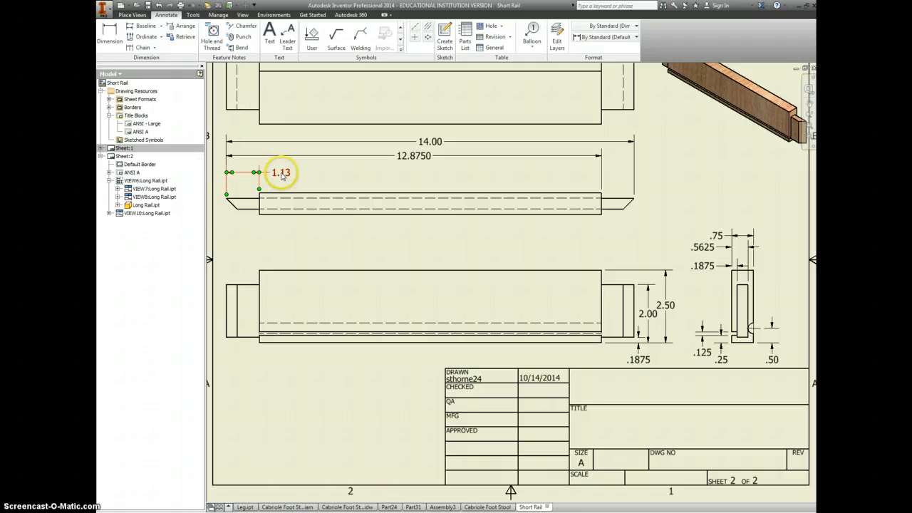
# - Set the left tenon length dimension's primary unit precision to 3.123
pyautogui.doubleClick(283, 177)
pyautogui.click(474, 112)
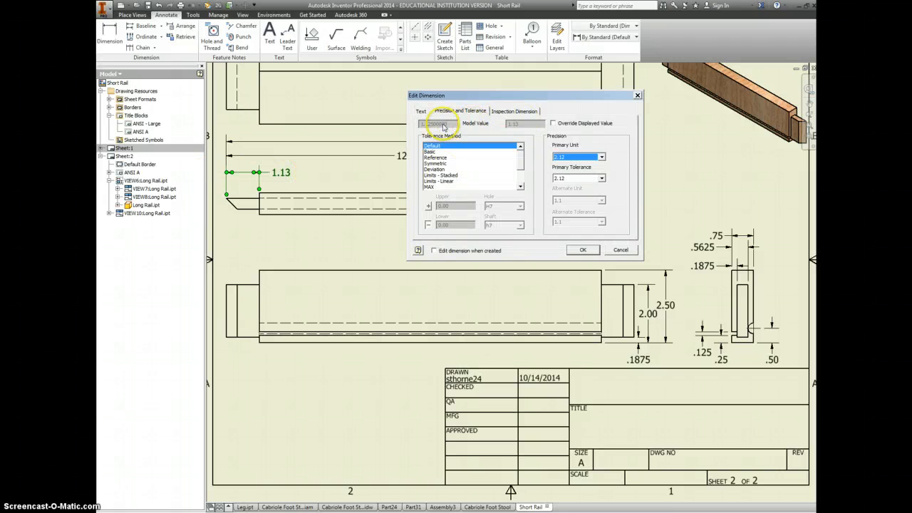
pyautogui.click(591, 156)
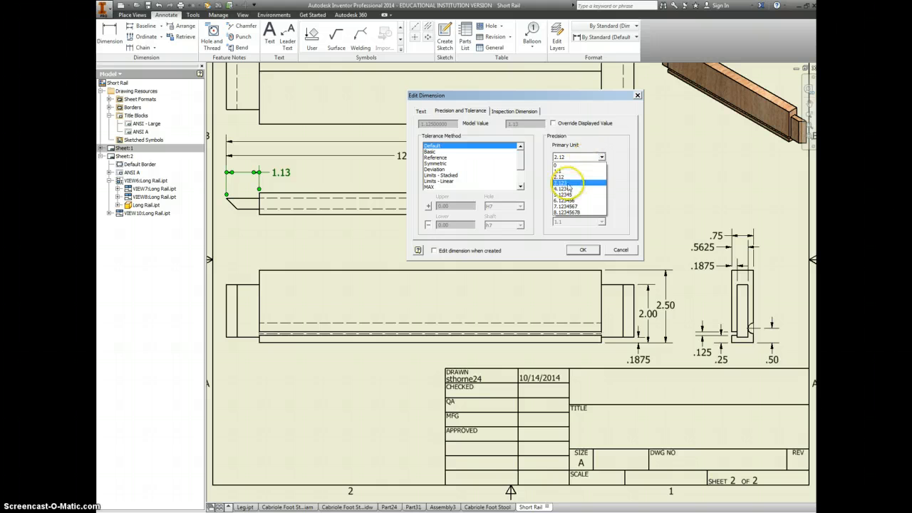
pyautogui.click(573, 183)
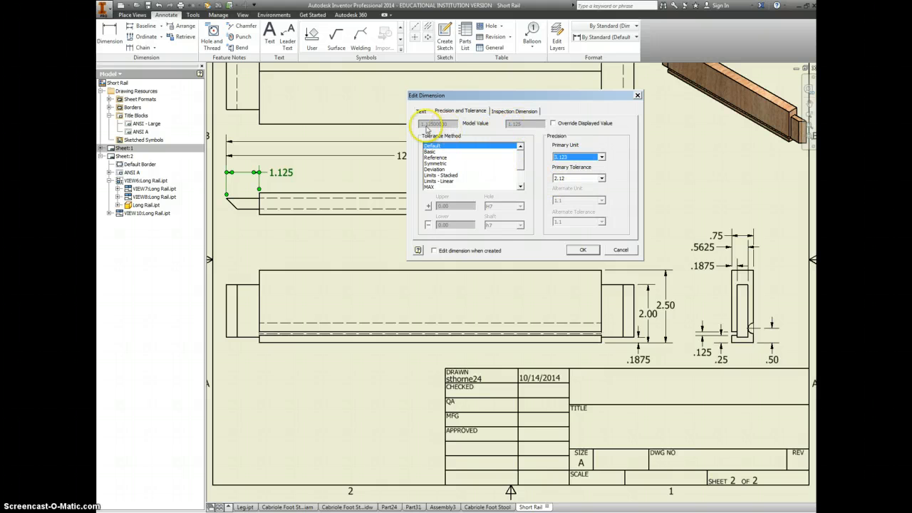
pyautogui.click(582, 249)
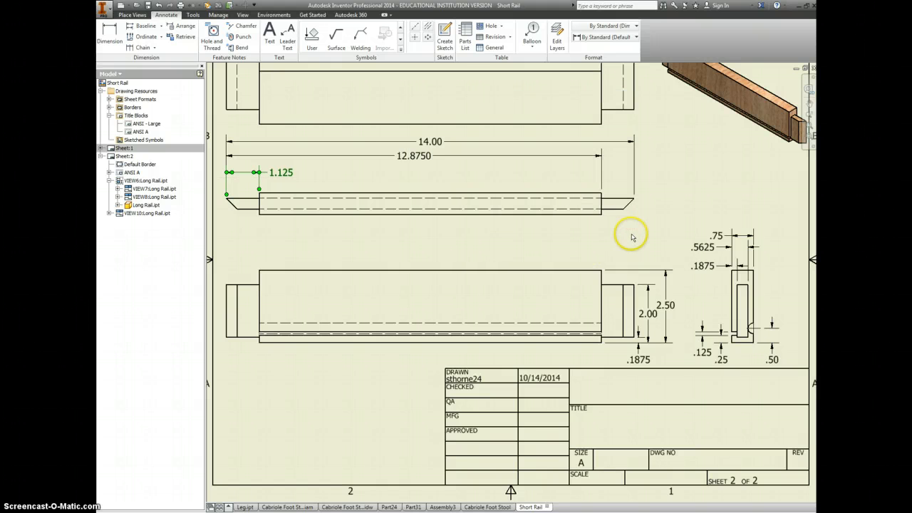
# - Add an angular dimension between the right tenon's mitered end and its upper edge, placed below the tenon tip
pyautogui.press('d')
pyautogui.scroll(2, 631, 206)
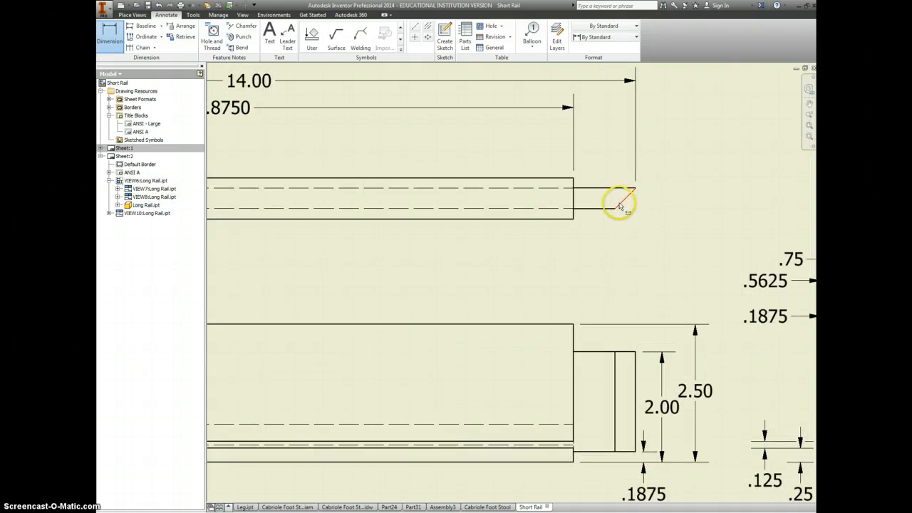
pyautogui.click(620, 206)
pyautogui.click(614, 188)
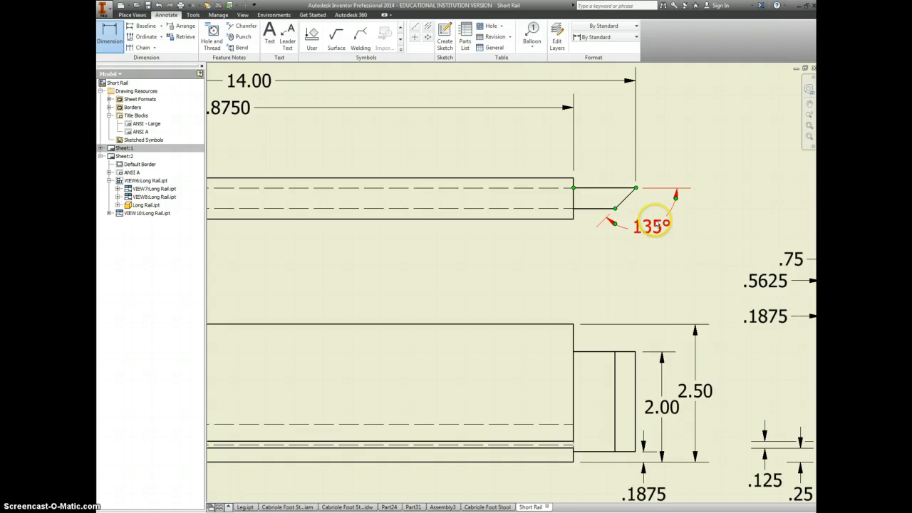
pyautogui.click(657, 226)
# - Add a radius dimension to the side view's semicircular cove and set its primary unit precision to 4.1234
pyautogui.scroll(-3, 712, 301)
pyautogui.scroll(4, 641, 321)
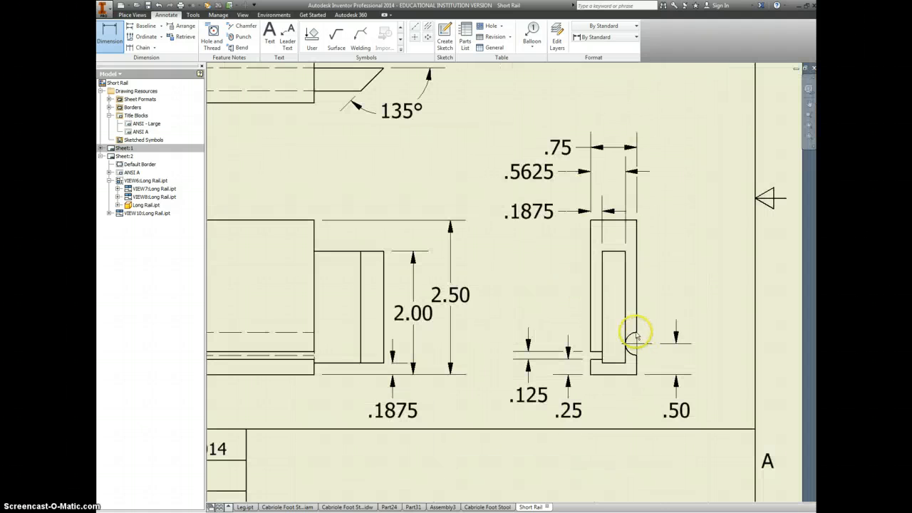
pyautogui.scroll(2, 634, 334)
pyautogui.click(632, 335)
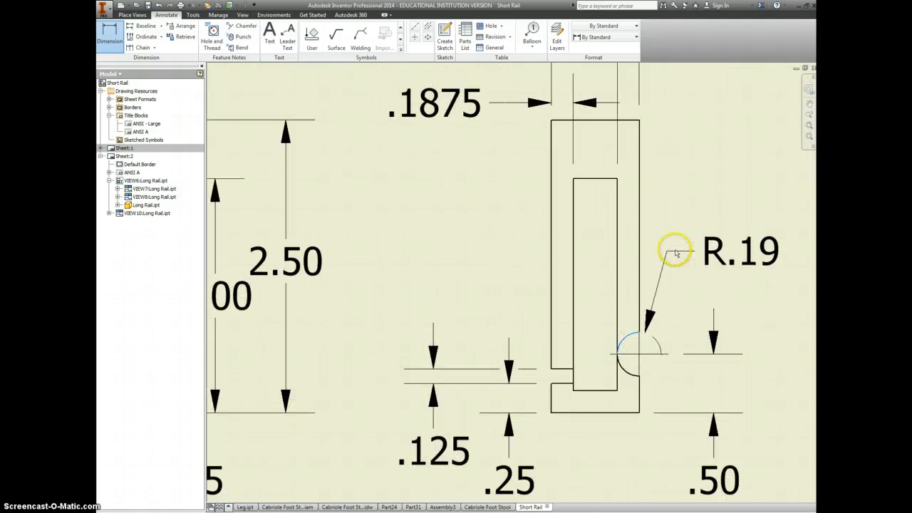
pyautogui.doubleClick(739, 250)
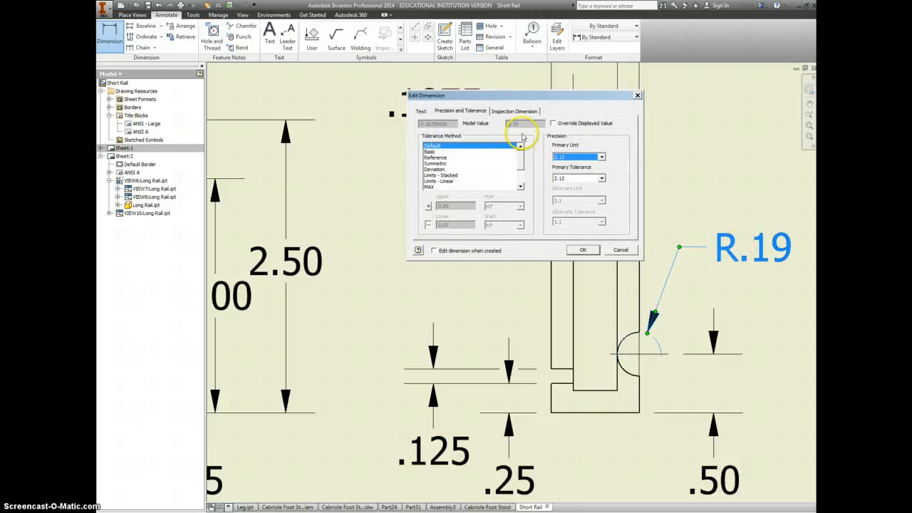
pyautogui.click(576, 156)
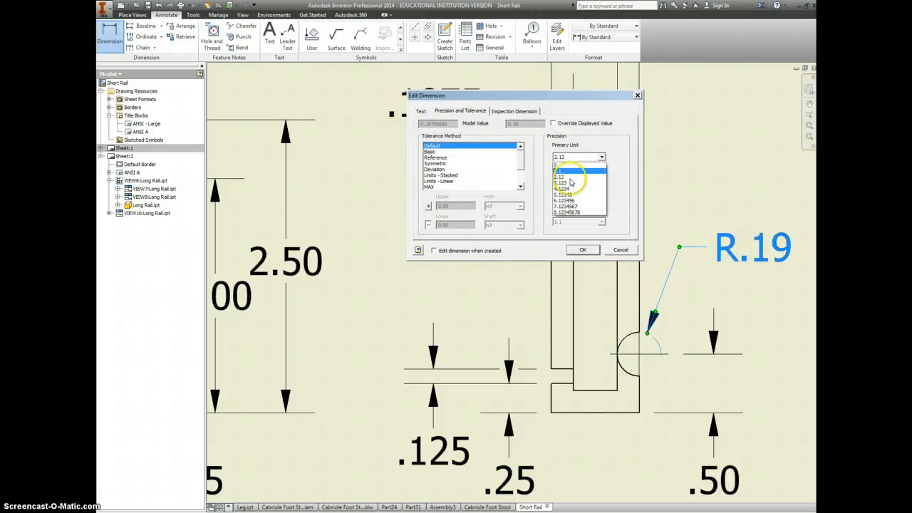
pyautogui.click(571, 189)
pyautogui.click(583, 250)
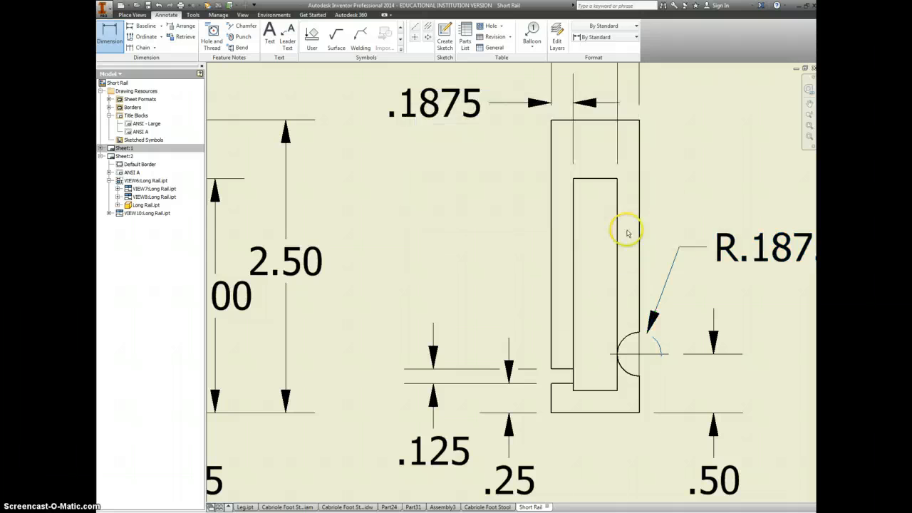
# - Add a text note with the drafter's name in the blank box above the title block's TITLE field
pyautogui.middleClick(703, 192)
pyautogui.middleClick(702, 192)
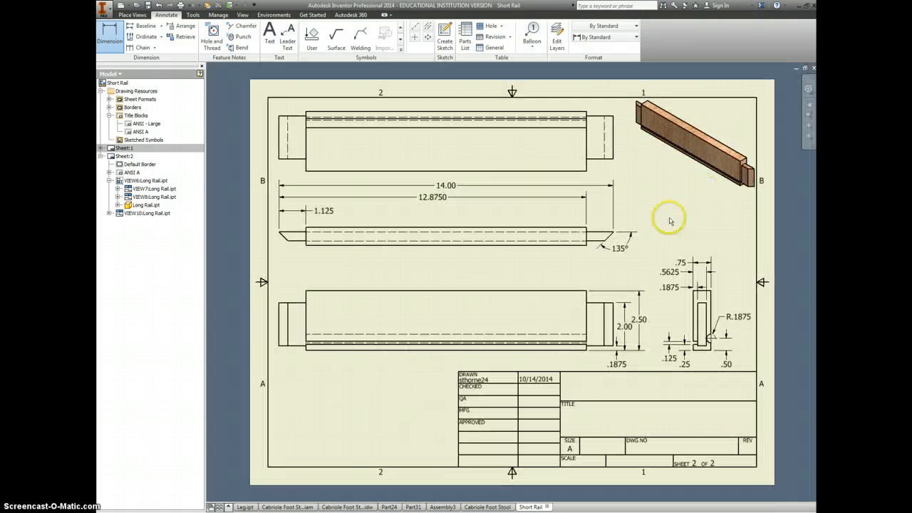
pyautogui.press('t')
pyautogui.click(575, 392)
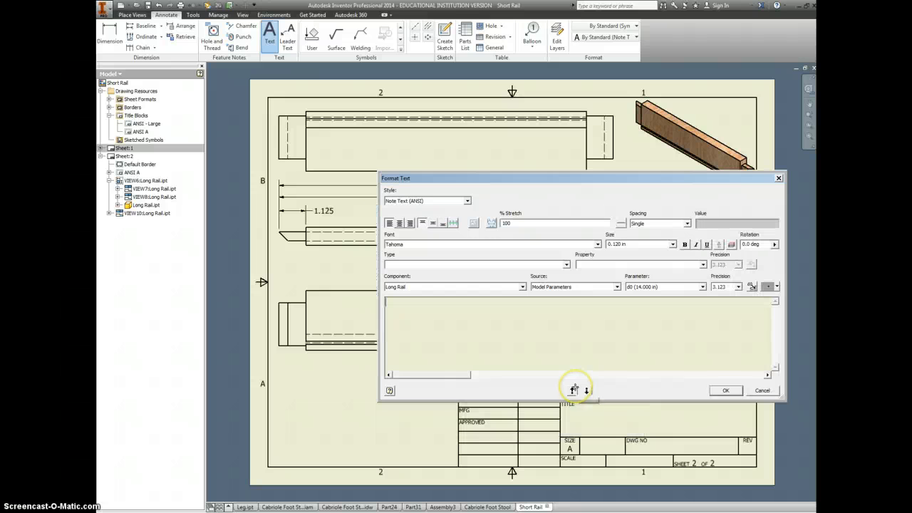
pyautogui.write('MR. THORNE')
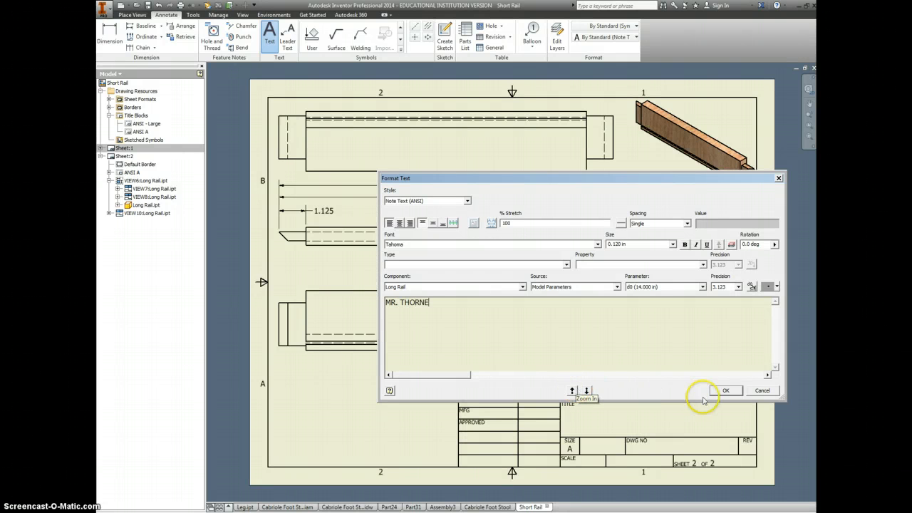
pyautogui.click(725, 390)
# - Fill in the title block with the title "LONG RAIL" and the scale "1/2" as text notes
pyautogui.click(583, 416)
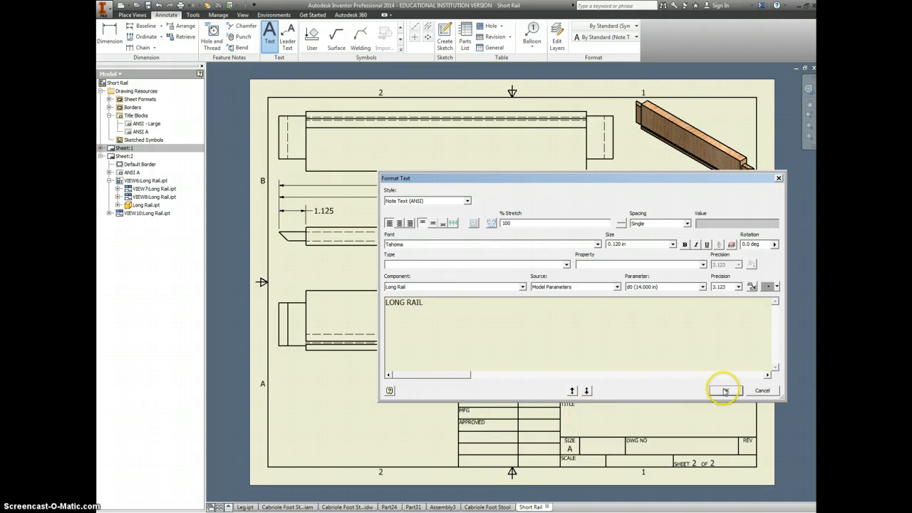
pyautogui.click(725, 391)
pyautogui.click(582, 458)
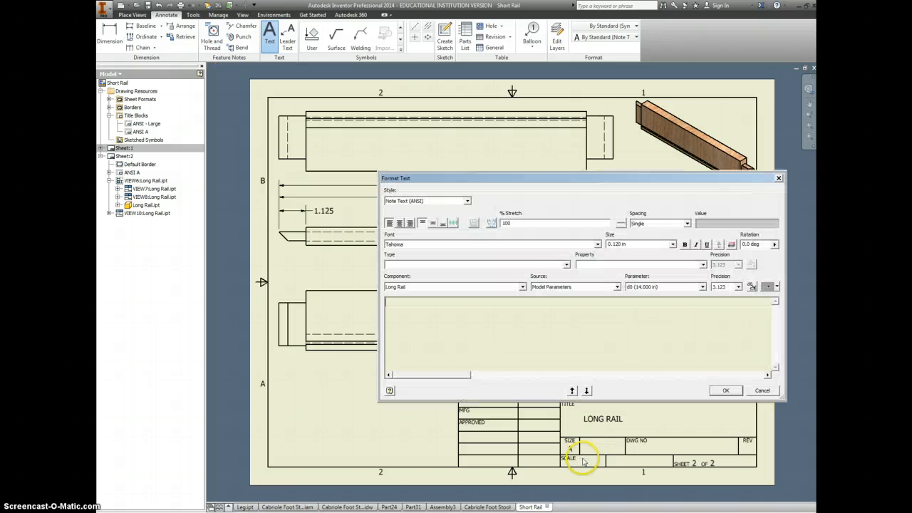
pyautogui.click(725, 390)
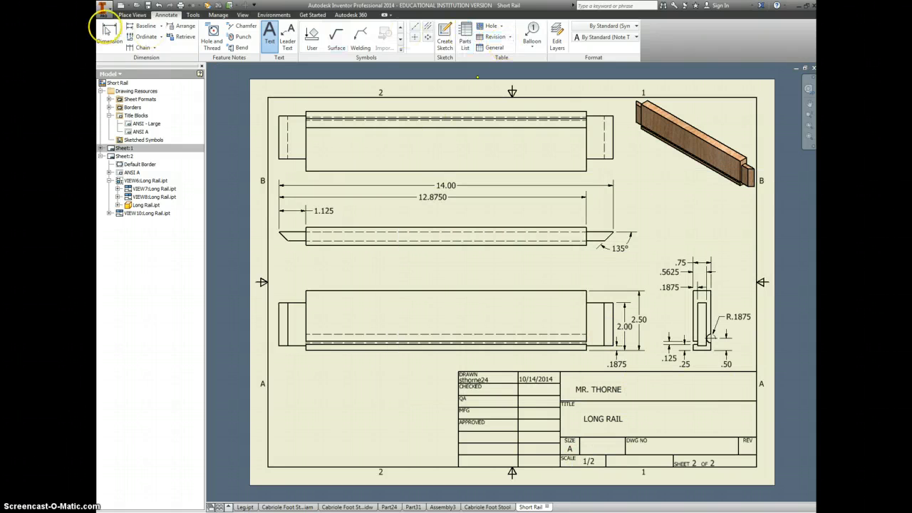
# - Add a third sheet to the drawing
pyautogui.click(132, 14)
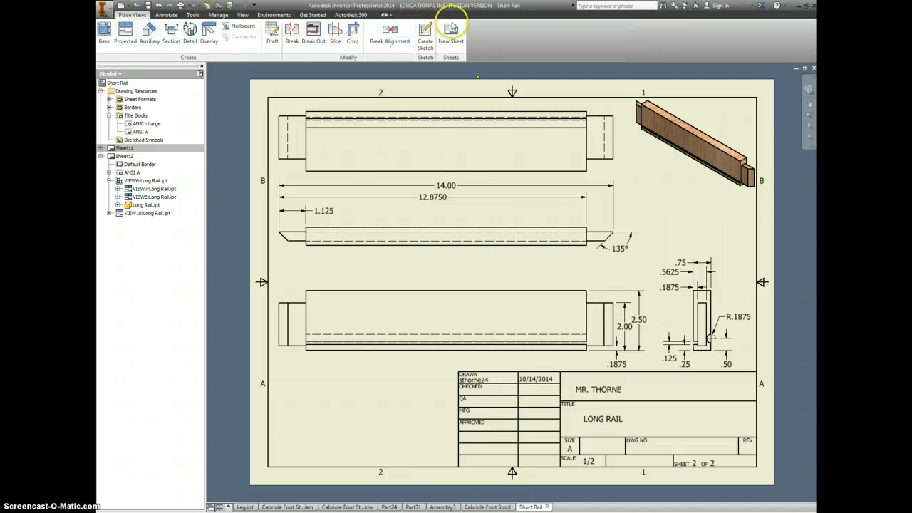
pyautogui.click(451, 32)
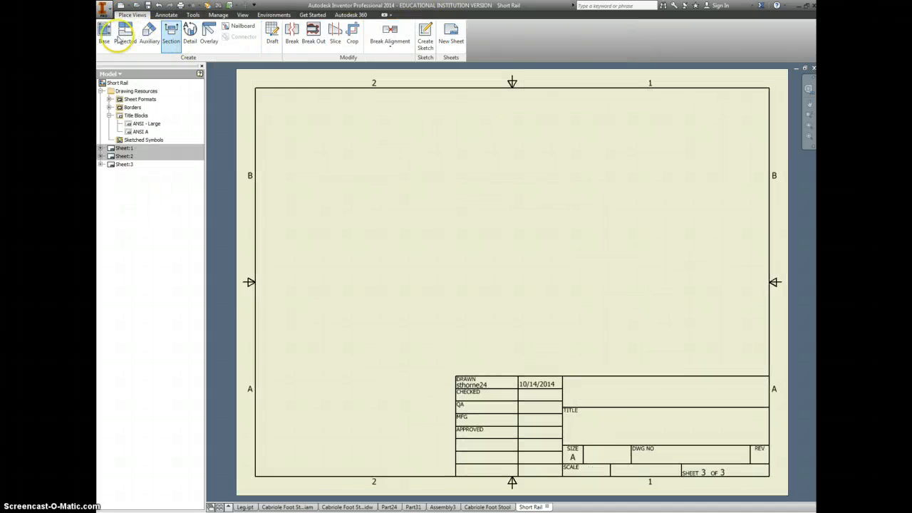
# - Place a base view of Handle.ipt in the Left orientation at 1/2 scale on the lower left of the sheet
pyautogui.click(104, 32)
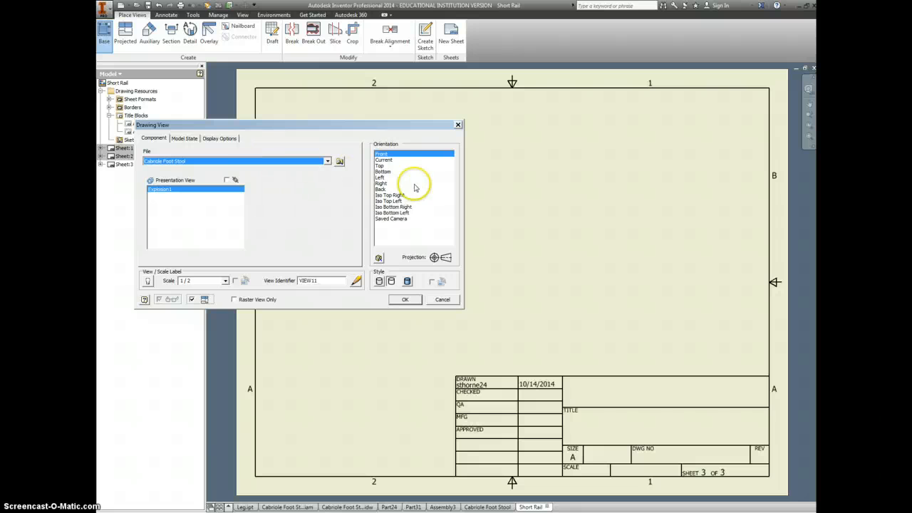
pyautogui.click(340, 161)
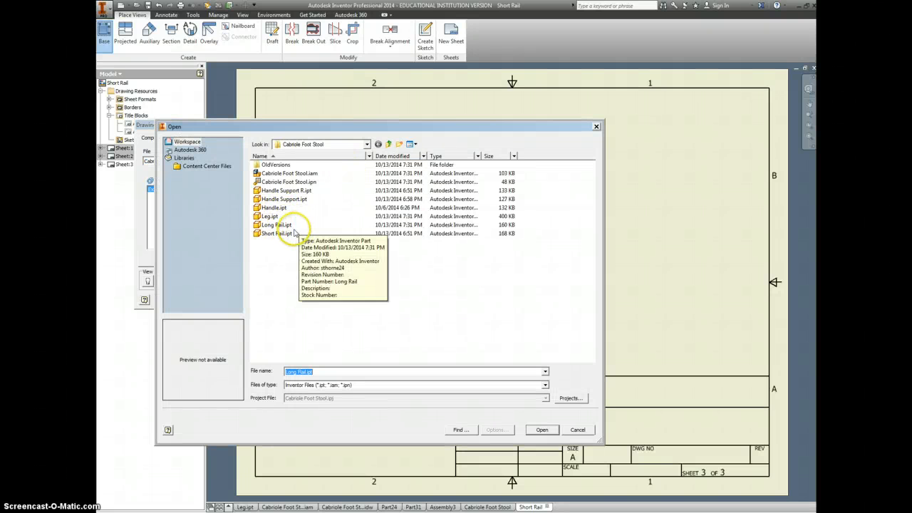
pyautogui.click(274, 207)
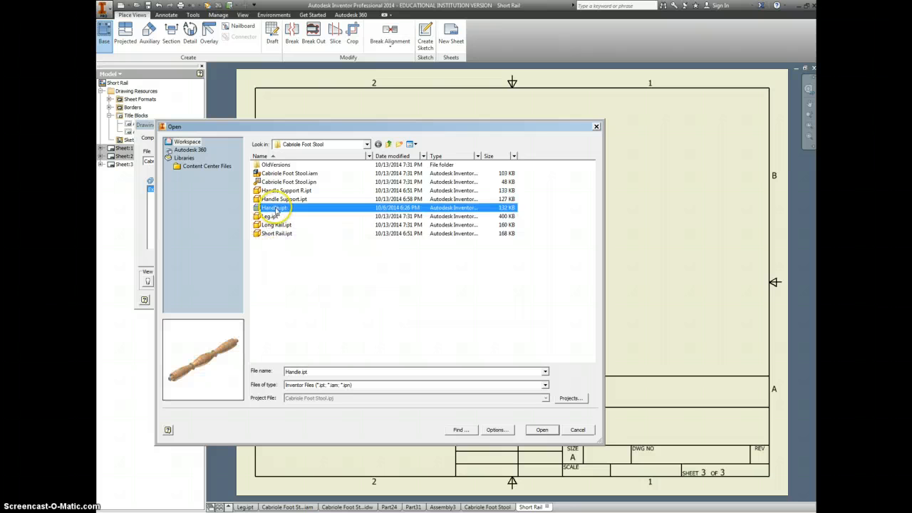
pyautogui.click(538, 430)
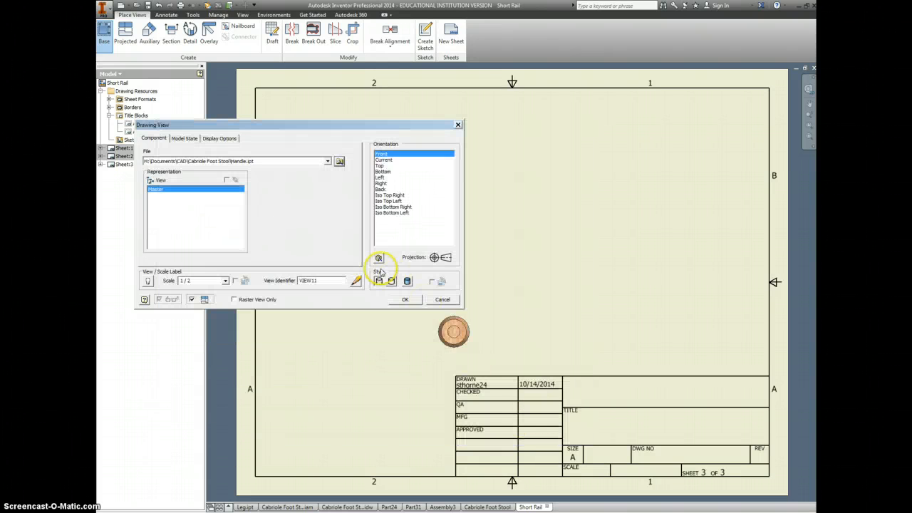
pyautogui.click(384, 166)
pyautogui.click(384, 172)
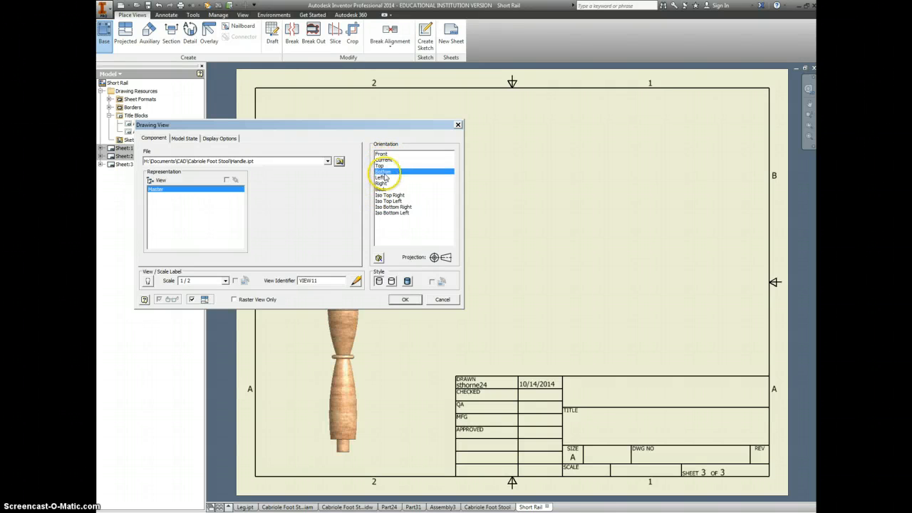
pyautogui.click(385, 177)
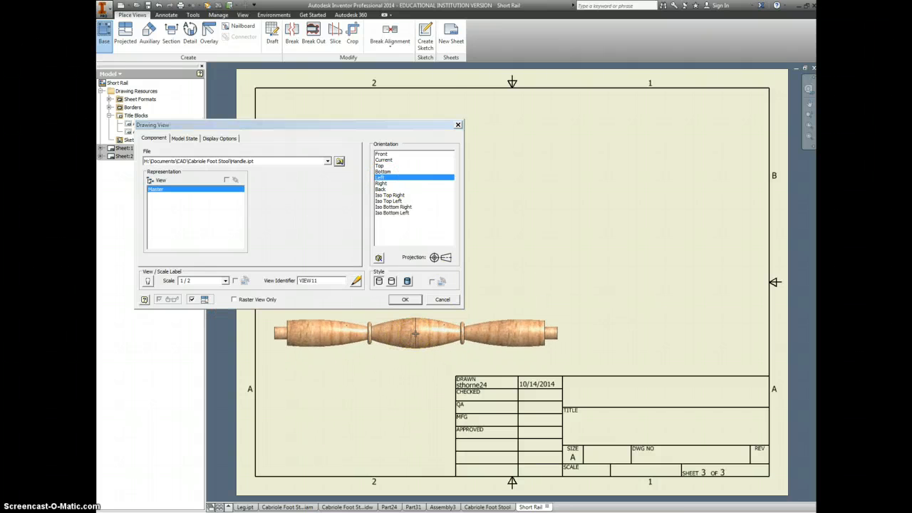
pyautogui.click(415, 332)
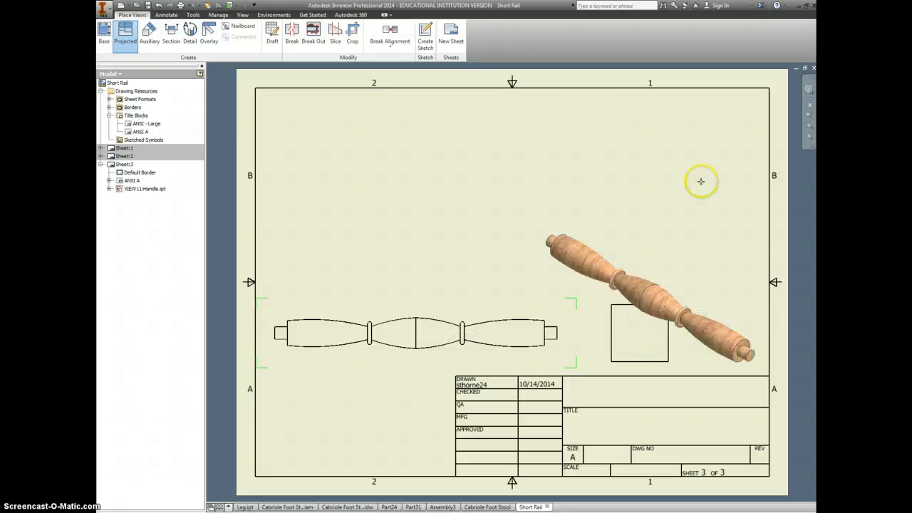
# - Project an end view beside the handle's base view and an isometric view above it, and set the isometric view to shaded
pyautogui.click(647, 179)
pyautogui.rightClick(647, 179)
pyautogui.click(683, 178)
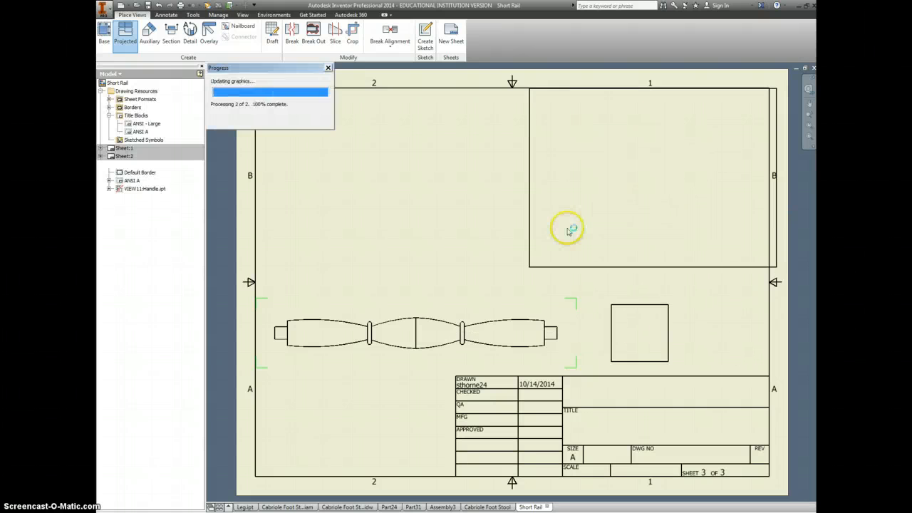
pyautogui.doubleClick(606, 250)
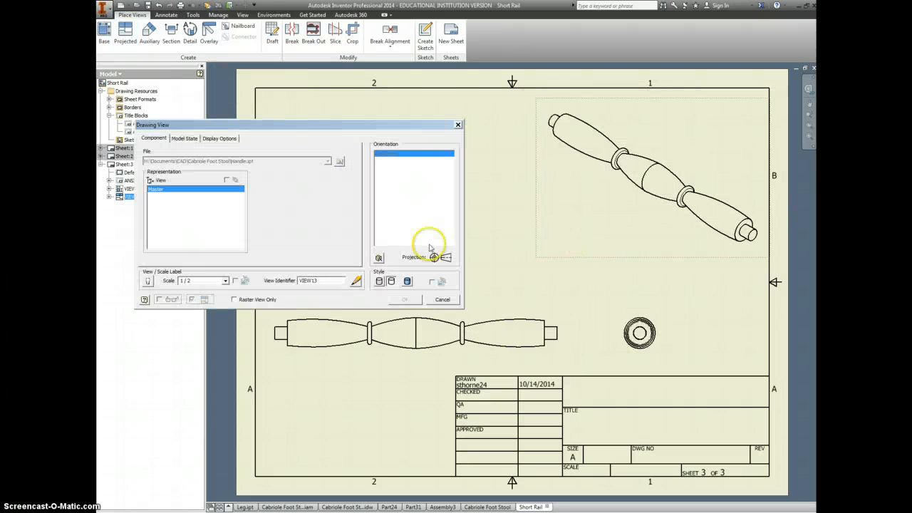
pyautogui.click(406, 281)
pyautogui.click(404, 299)
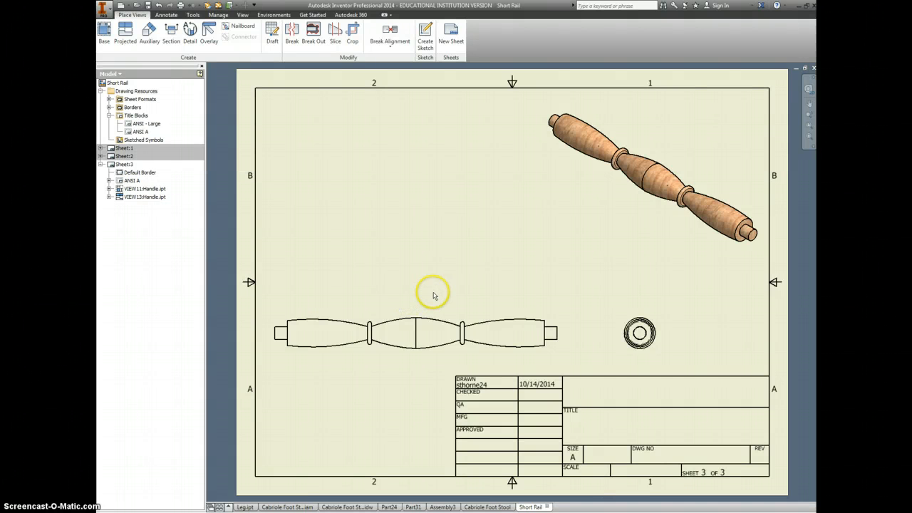
pyautogui.press('d')
pyautogui.click(275, 333)
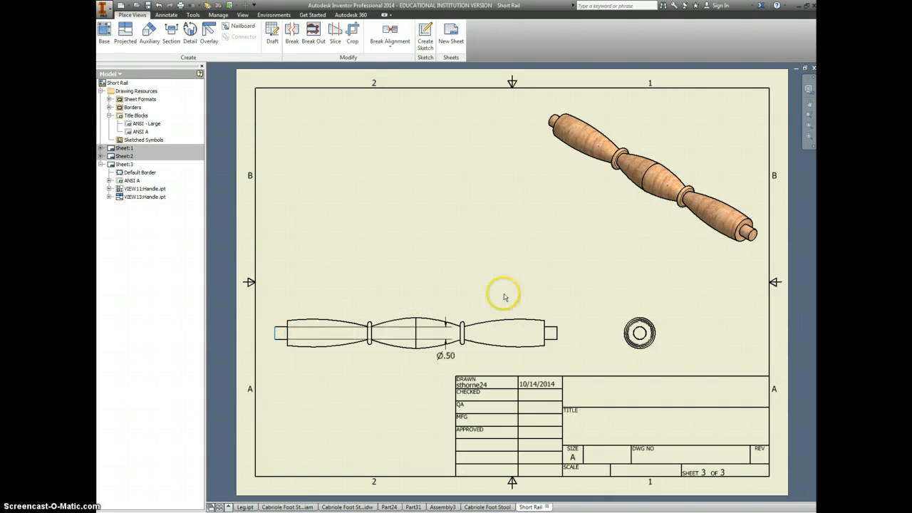
pyautogui.click(554, 325)
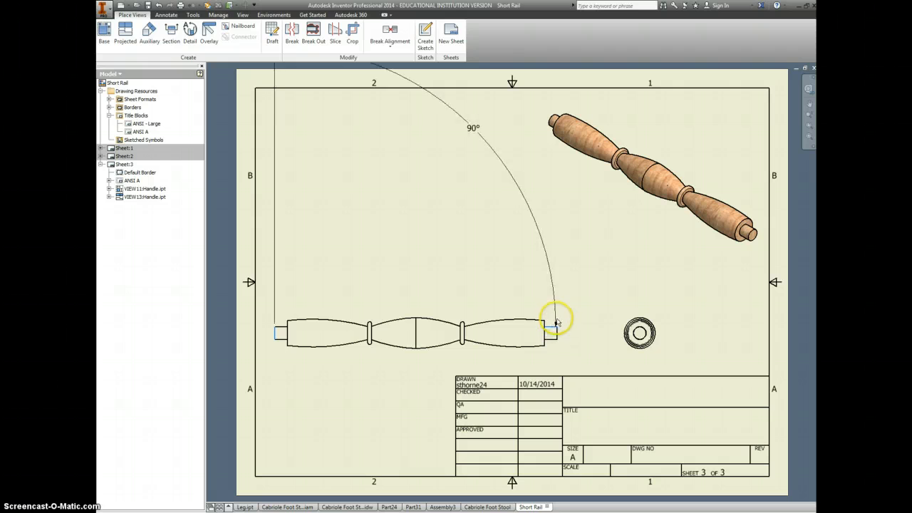
pyautogui.press('Escape')
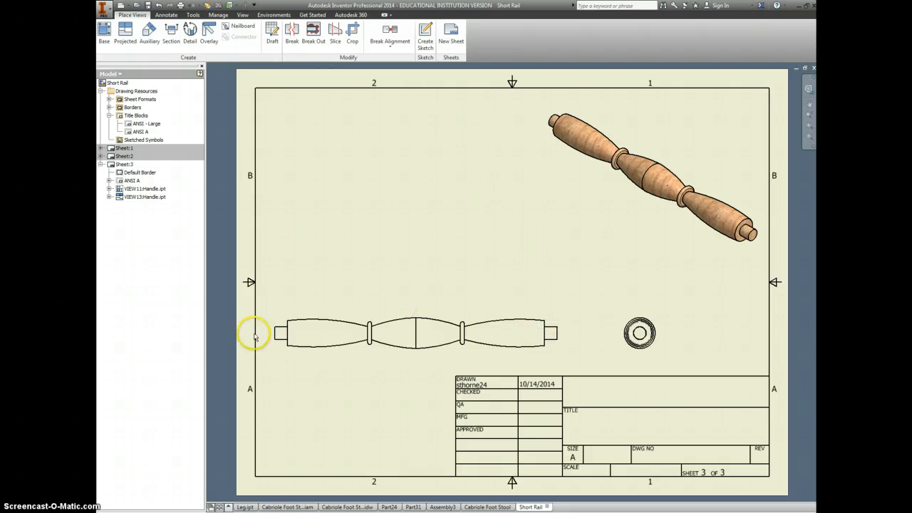
# - Add horizontal dimensions above the handle's base view from its left end to its right end, the right shoulder and the left shoulder
pyautogui.click(275, 332)
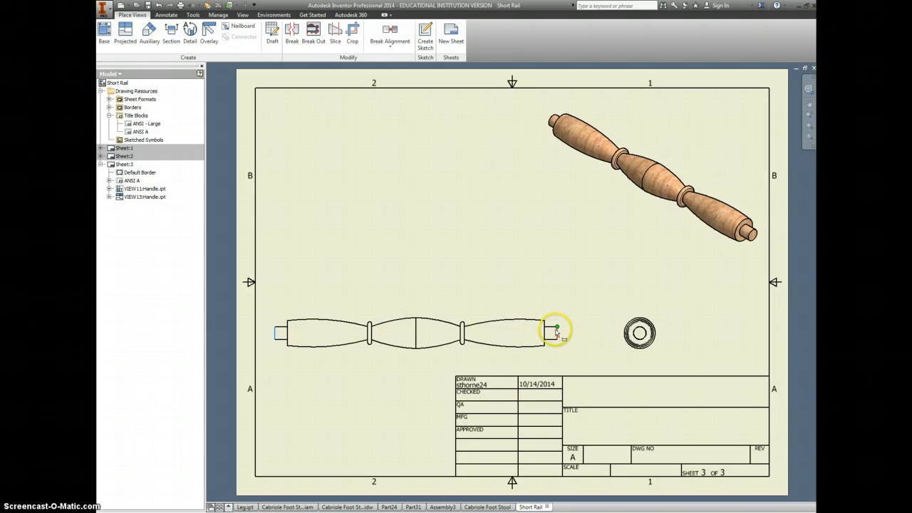
pyautogui.click(556, 334)
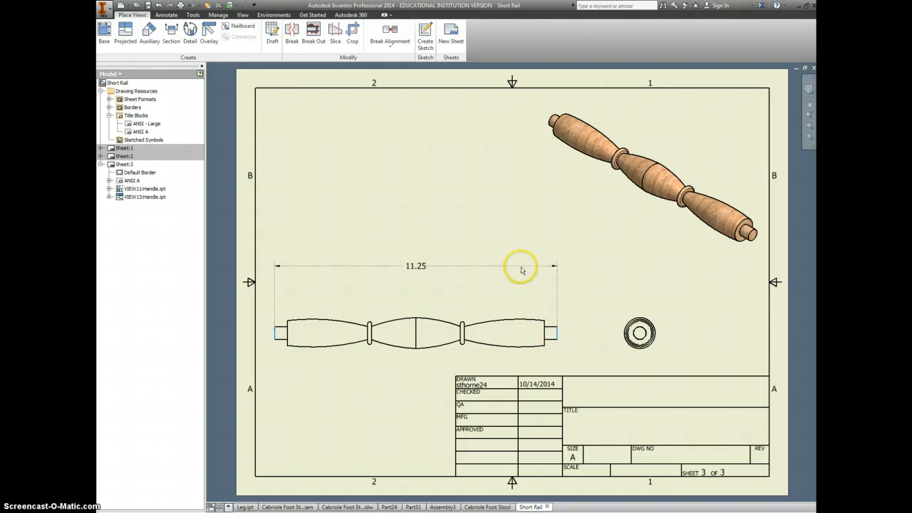
pyautogui.click(517, 261)
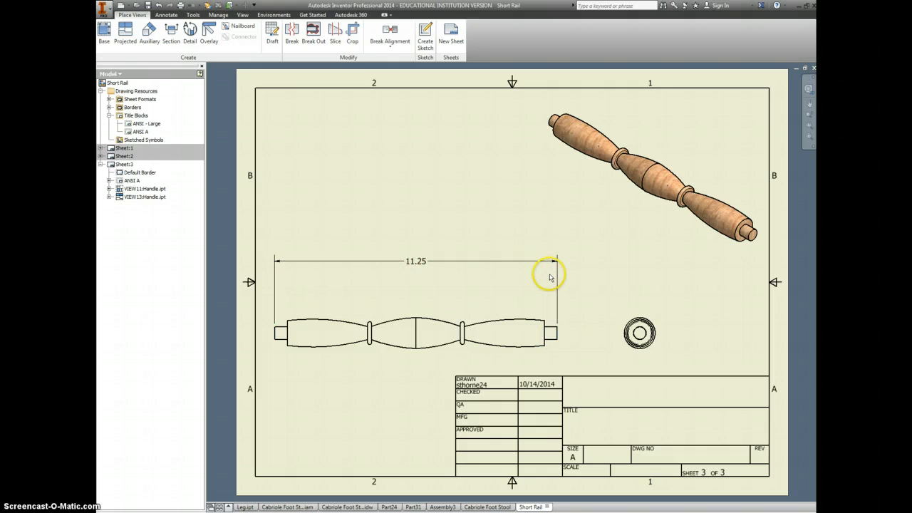
pyautogui.click(276, 332)
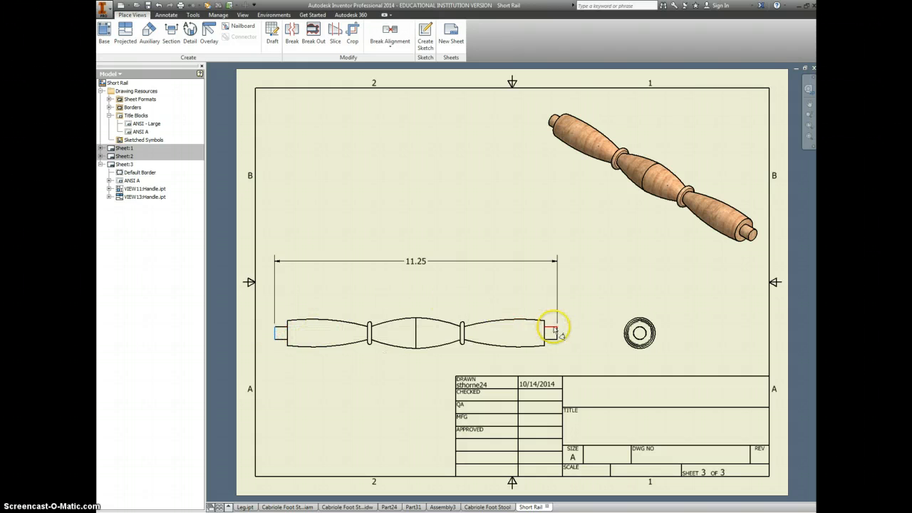
pyautogui.click(544, 327)
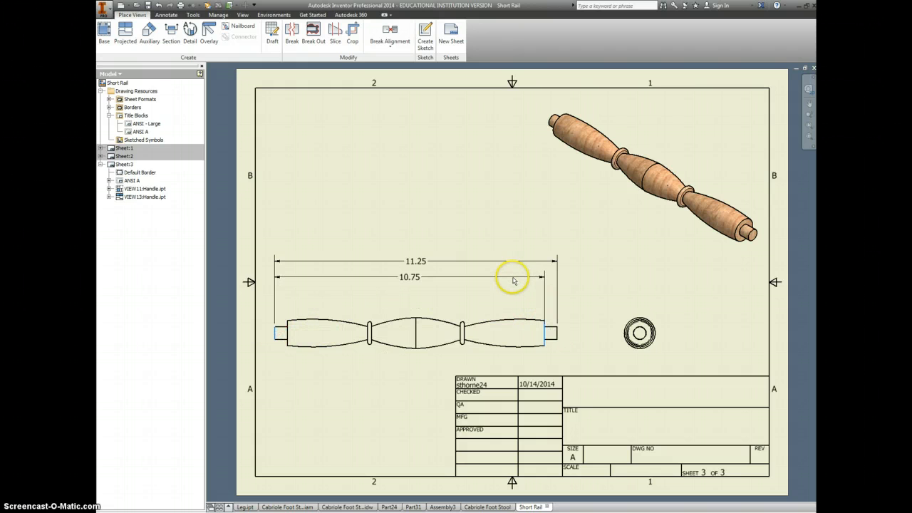
pyautogui.click(512, 279)
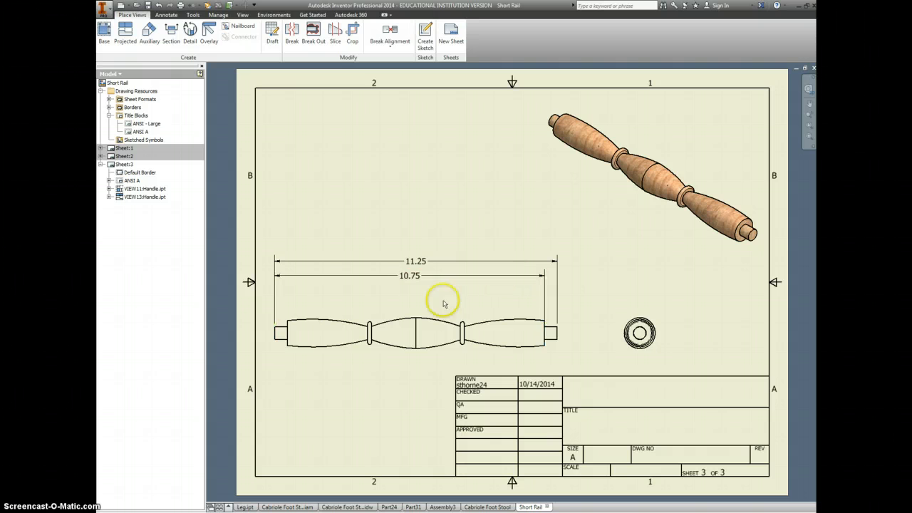
pyautogui.click(286, 321)
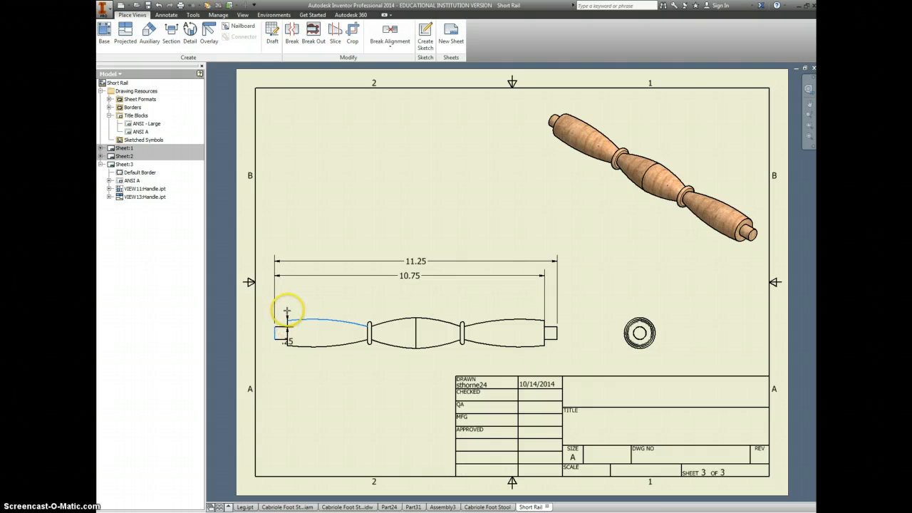
pyautogui.click(281, 293)
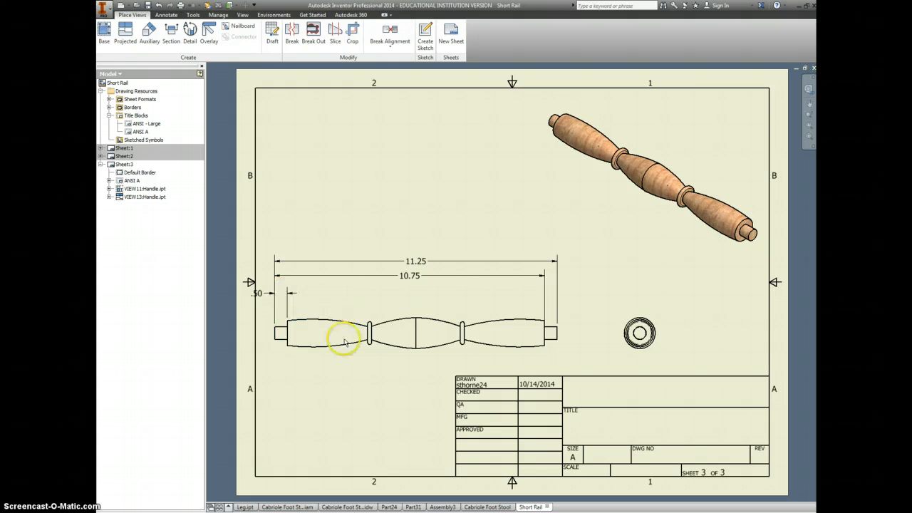
# - Move the handle's base view slightly up and right, and dimension below it from the left end to the second ring's far face and the first ring's near face
pyautogui.moveTo(389, 361); pyautogui.dragTo(403, 343)
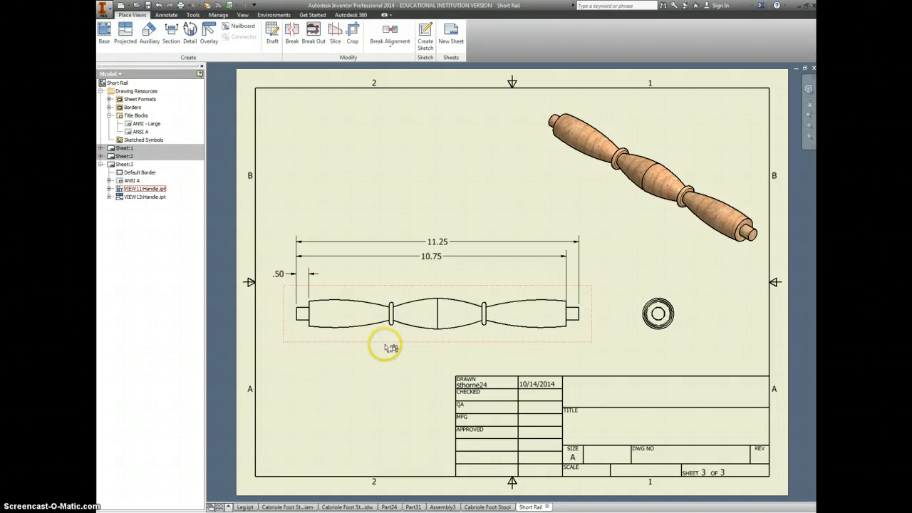
pyautogui.click(297, 314)
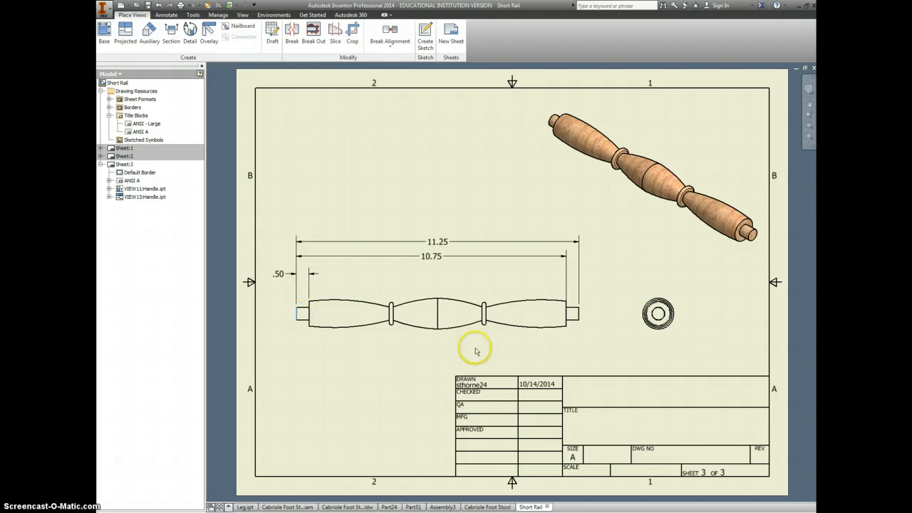
pyautogui.click(484, 314)
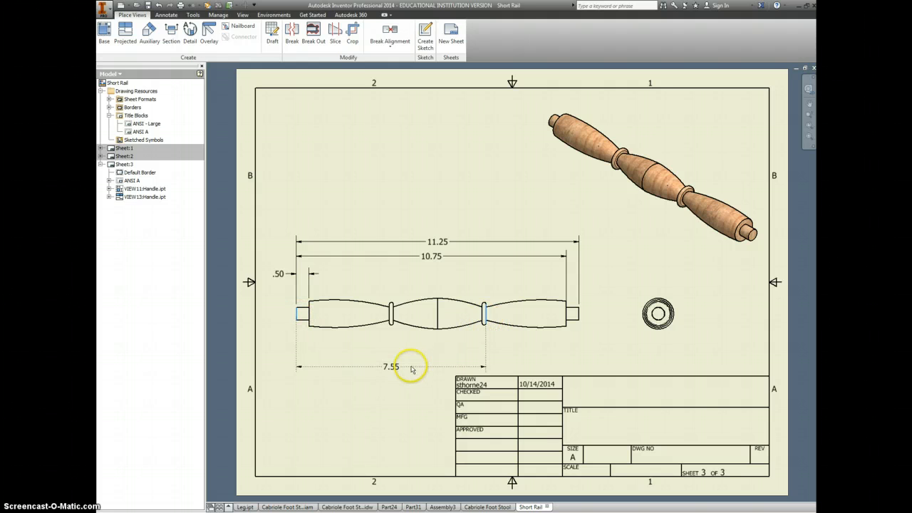
pyautogui.click(410, 369)
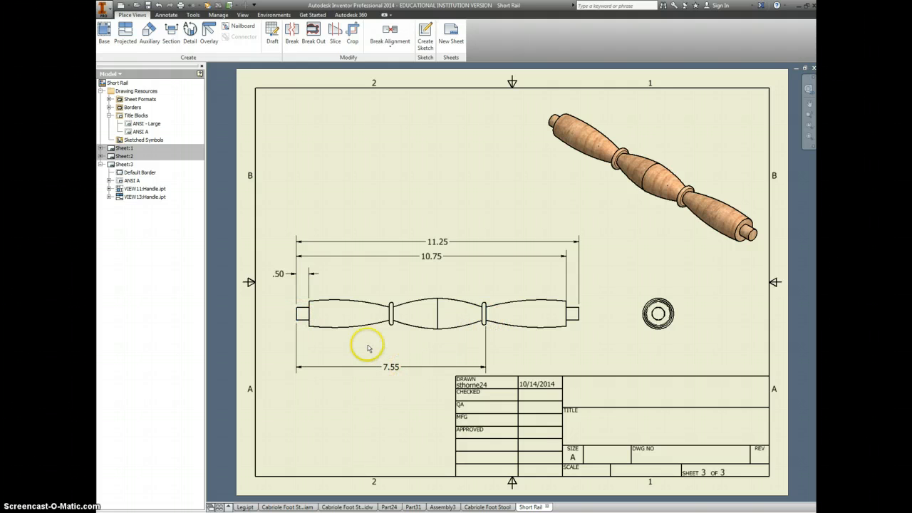
pyautogui.click(297, 314)
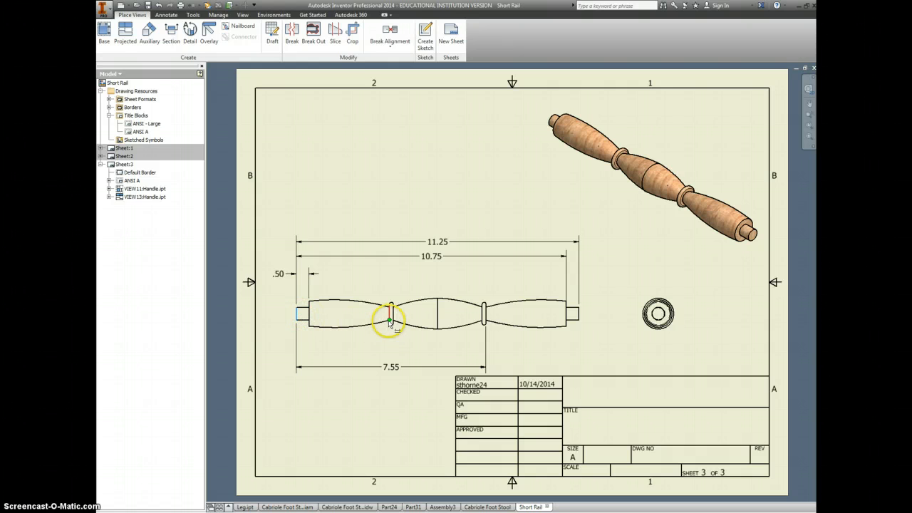
pyautogui.click(390, 319)
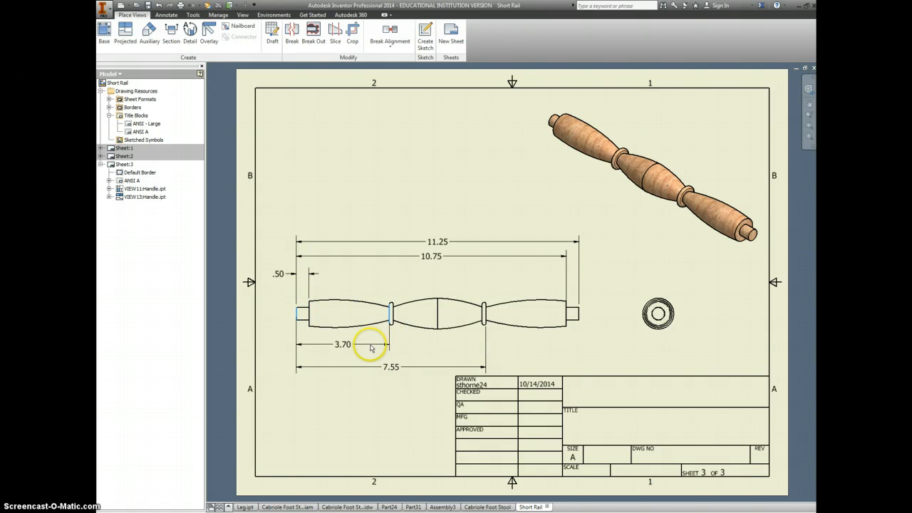
pyautogui.click(372, 347)
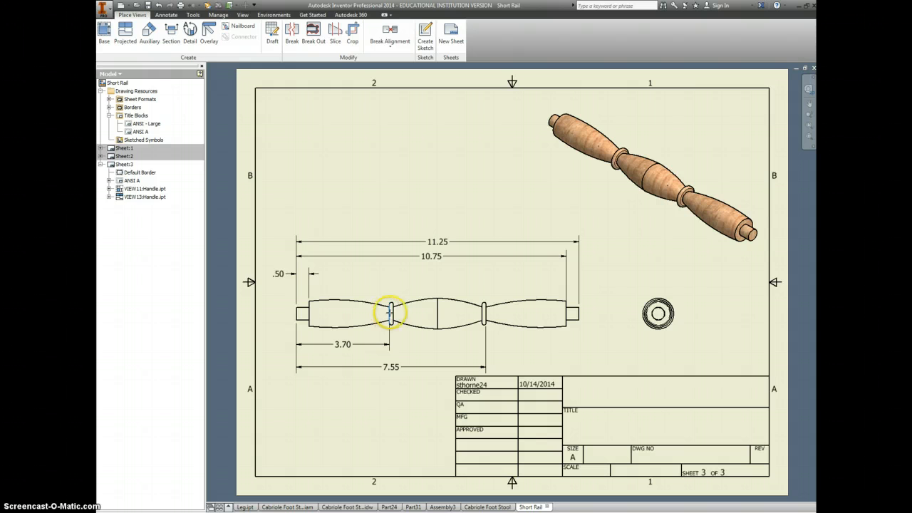
# - Dimension the width of the handle's left ring above the base view and append "TYP" to the dimension text
pyautogui.click(392, 314)
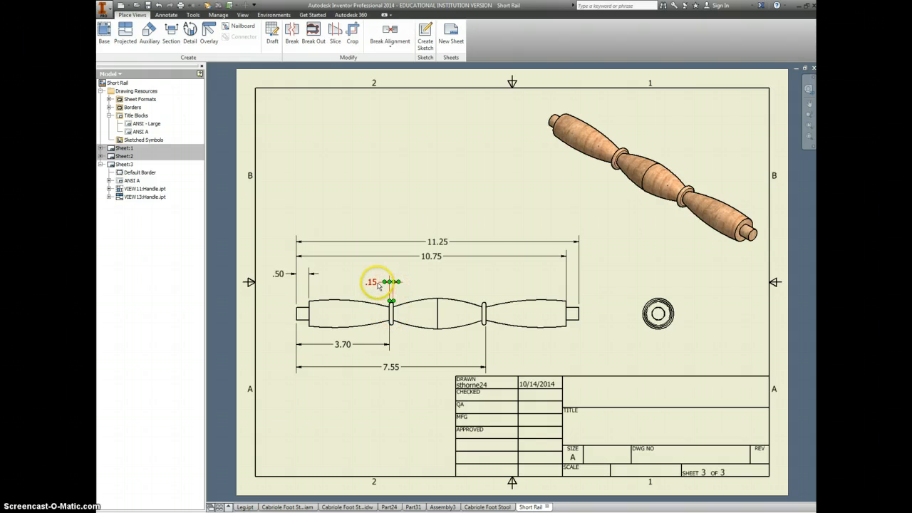
pyautogui.click(373, 283)
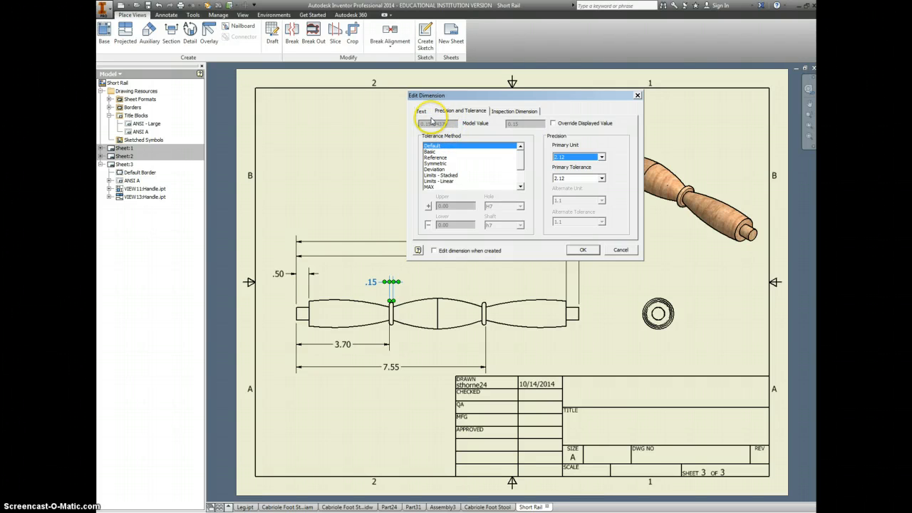
pyautogui.click(421, 112)
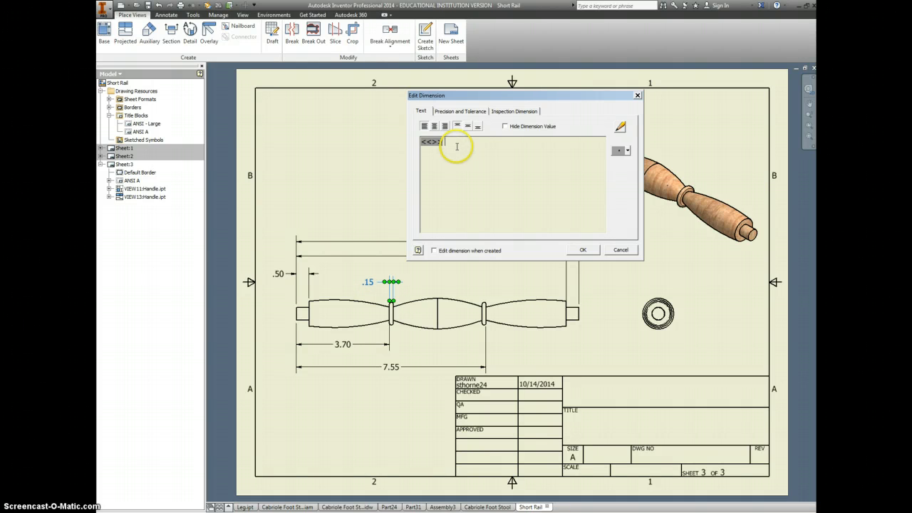
pyautogui.write('TYP')
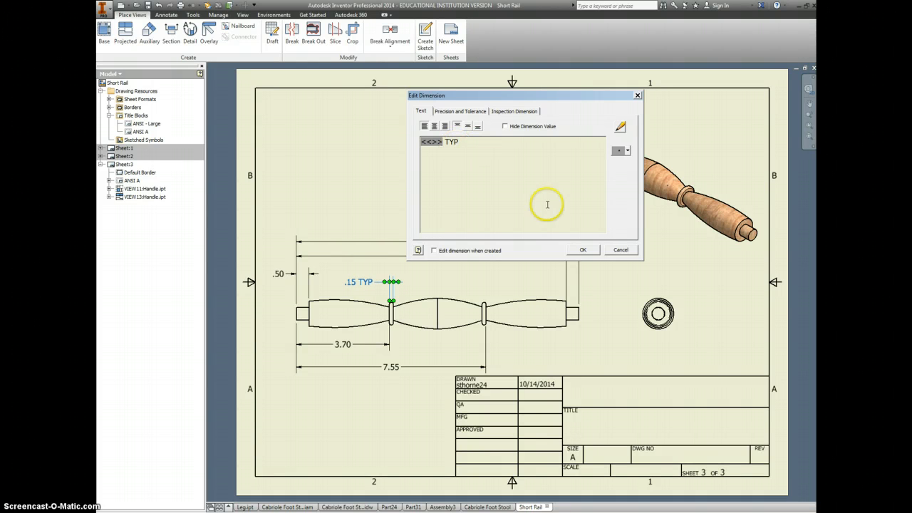
pyautogui.click(582, 249)
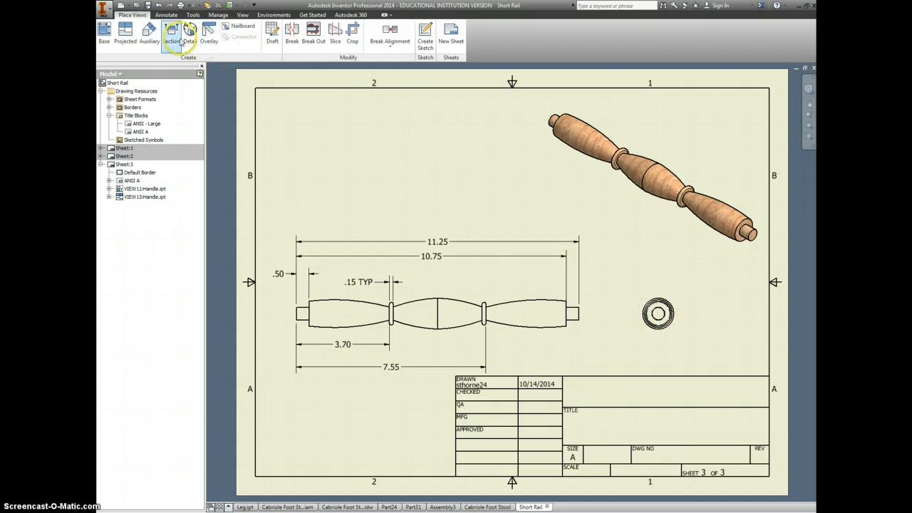
# - Add a center mark to the handle's end view and dimension the outermost circle's diameter above it
pyautogui.click(165, 15)
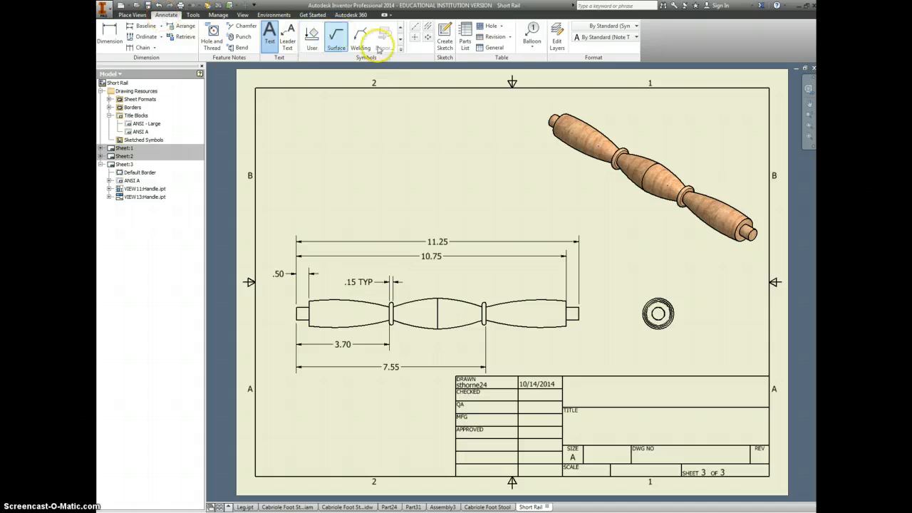
pyautogui.press('d')
pyautogui.press('c')
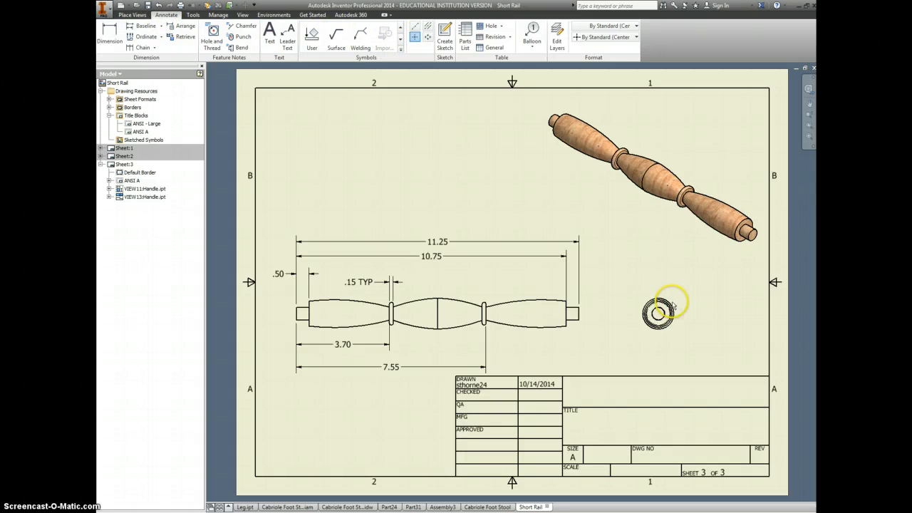
pyautogui.scroll(5, 668, 305)
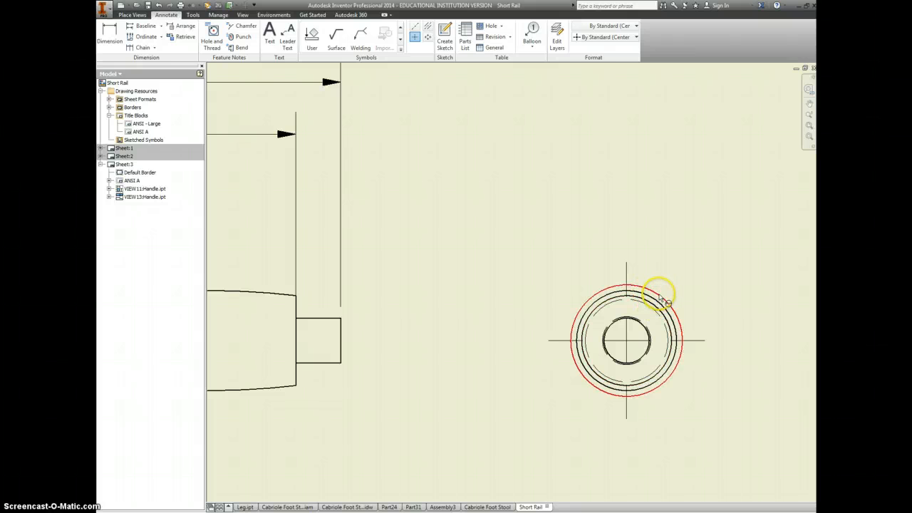
pyautogui.press('d')
pyautogui.click(658, 295)
pyautogui.scroll(-1, 669, 267)
pyautogui.scroll(-2, 682, 235)
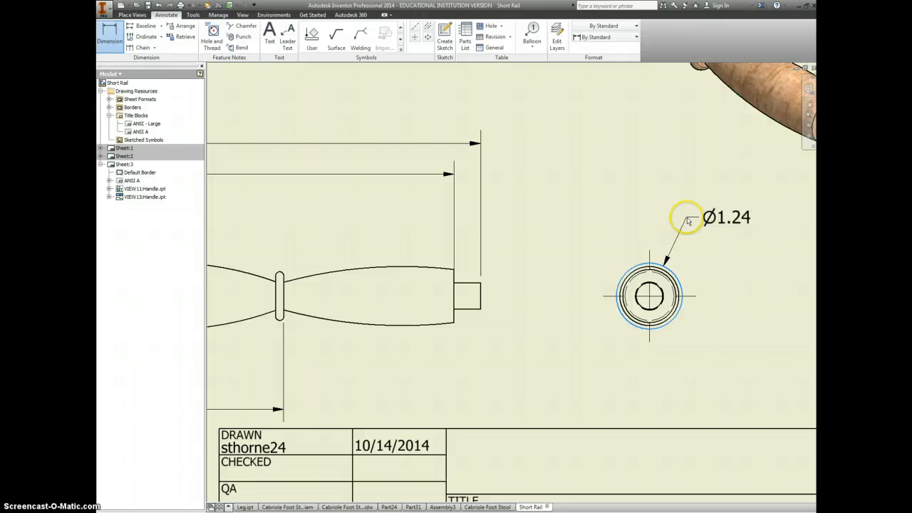
pyautogui.click(687, 222)
pyautogui.scroll(2, 659, 273)
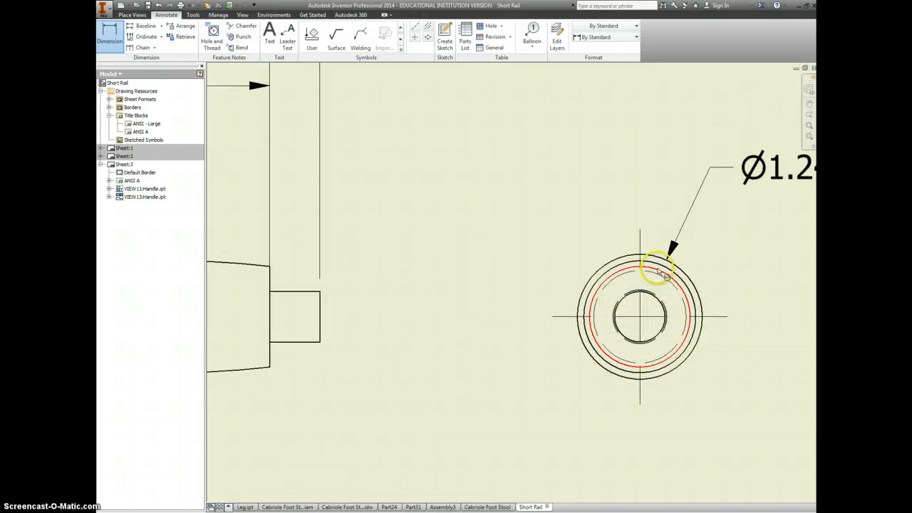
pyautogui.click(661, 273)
pyautogui.scroll(-2, 700, 242)
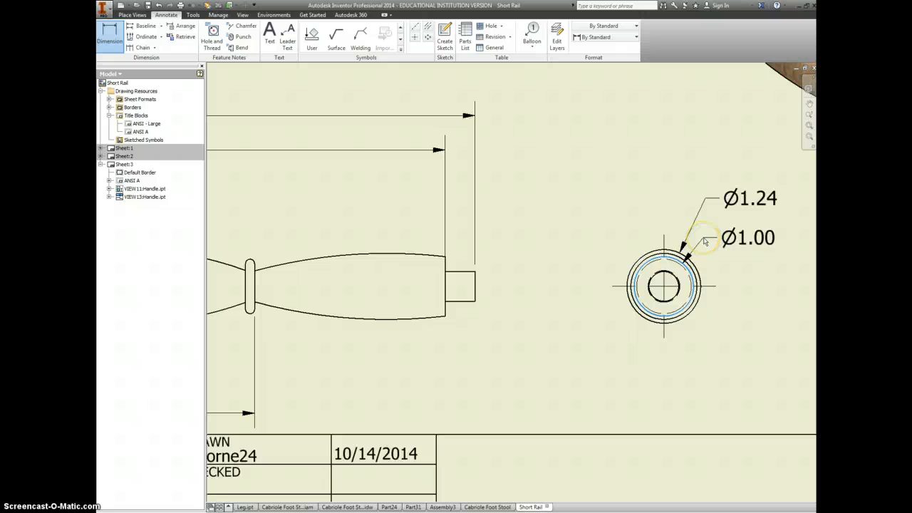
pyautogui.press('Escape')
# - Dimension the diameter of the innermost circle in the handle's end view, placing it just below the outer diameter
pyautogui.scroll(5, 702, 266)
pyautogui.press('d')
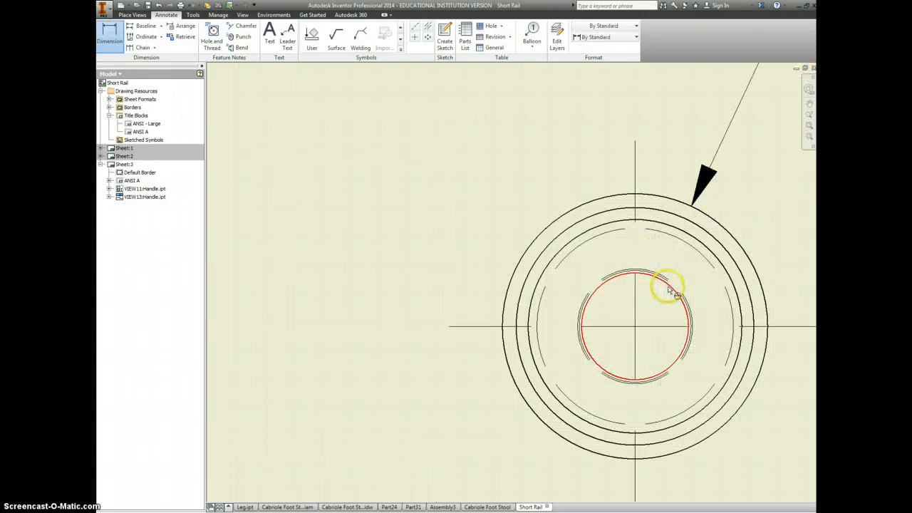
pyautogui.click(667, 286)
pyautogui.scroll(-5, 692, 258)
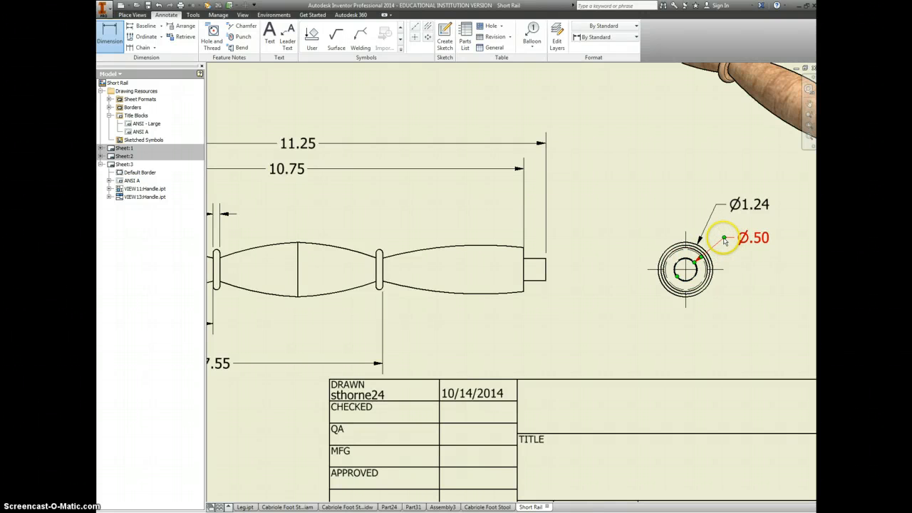
pyautogui.press('Escape')
pyautogui.scroll(-5, 720, 240)
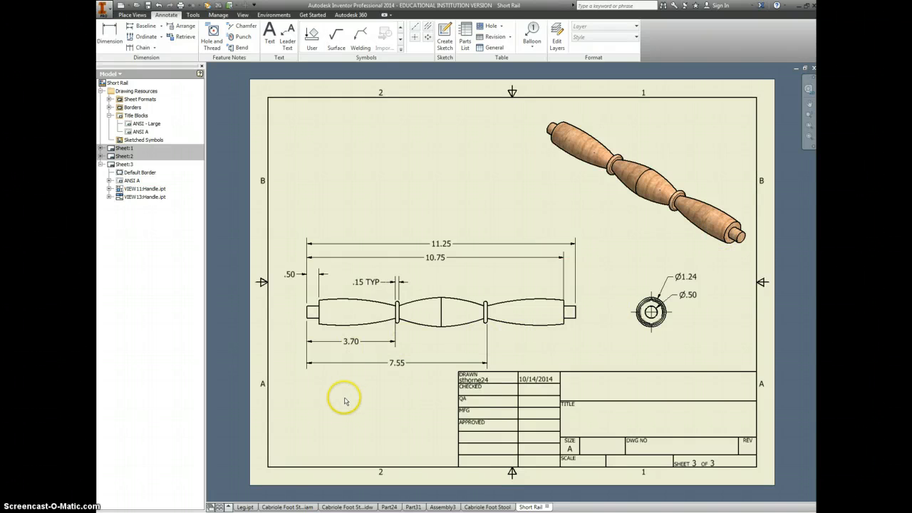
# - Consult the handle sheet in Cabriole Foot Stool.idw and add the note "DIMENSIONS WILL VARY" below the handle's base view in the Short Rail drawing
pyautogui.click(341, 506)
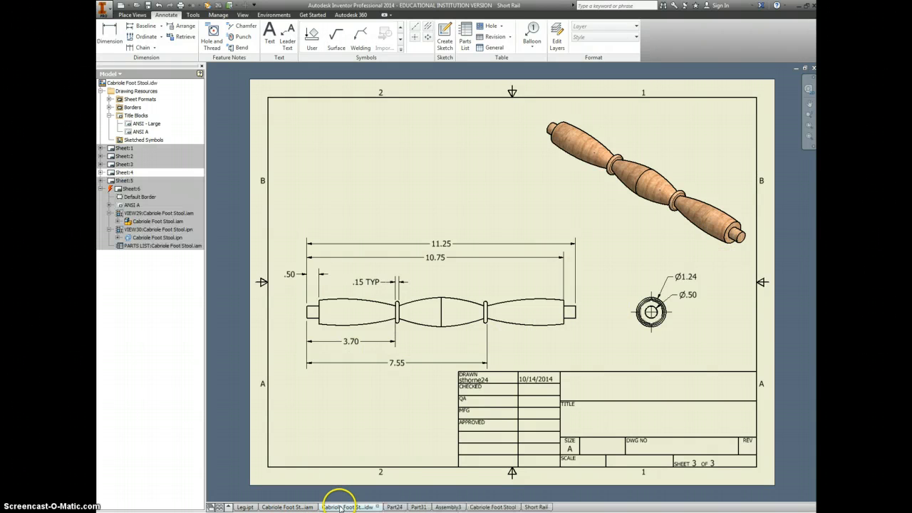
pyautogui.doubleClick(122, 156)
pyautogui.doubleClick(126, 164)
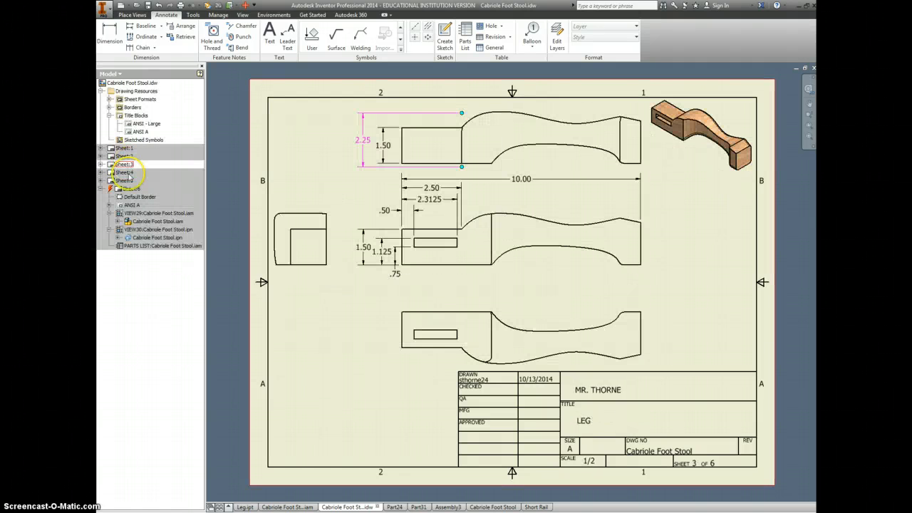
pyautogui.doubleClick(125, 172)
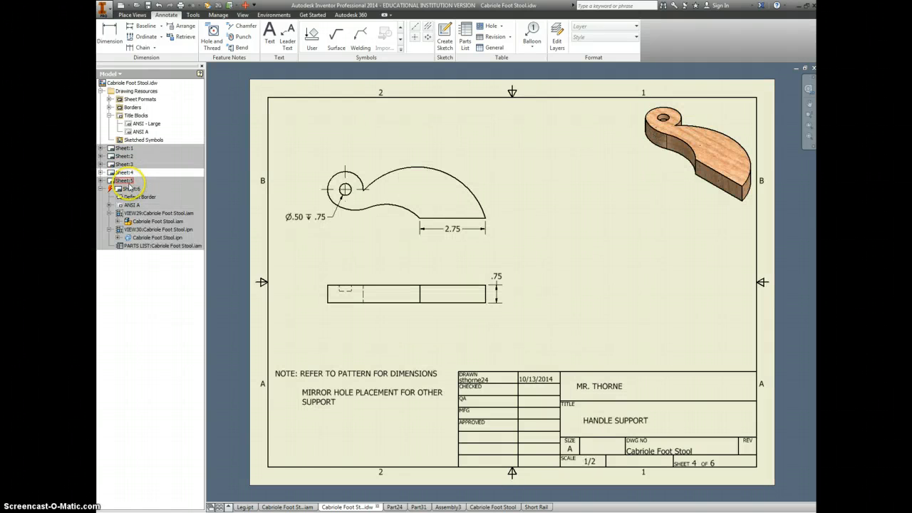
pyautogui.doubleClick(126, 180)
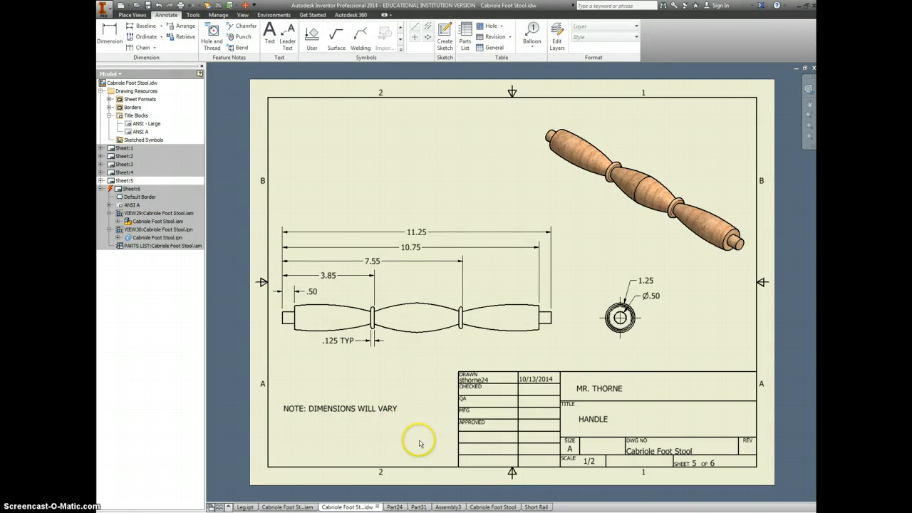
pyautogui.click(534, 507)
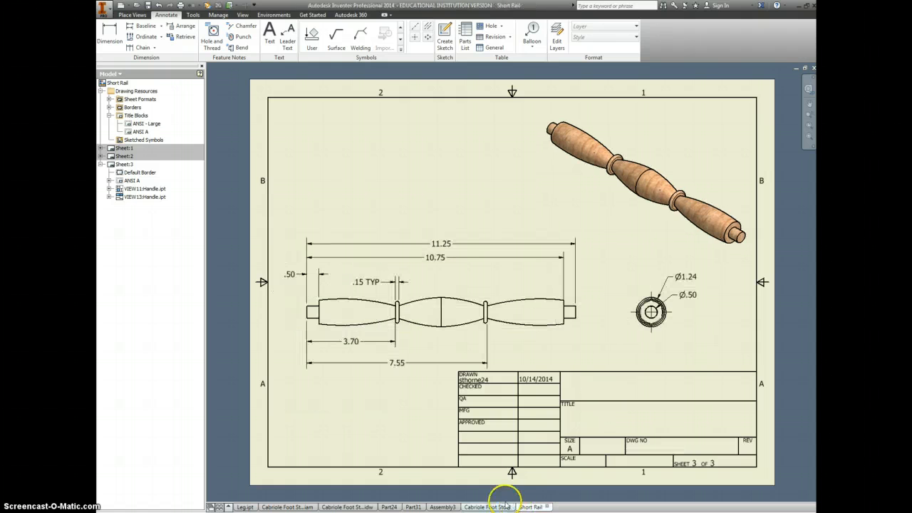
pyautogui.press('t')
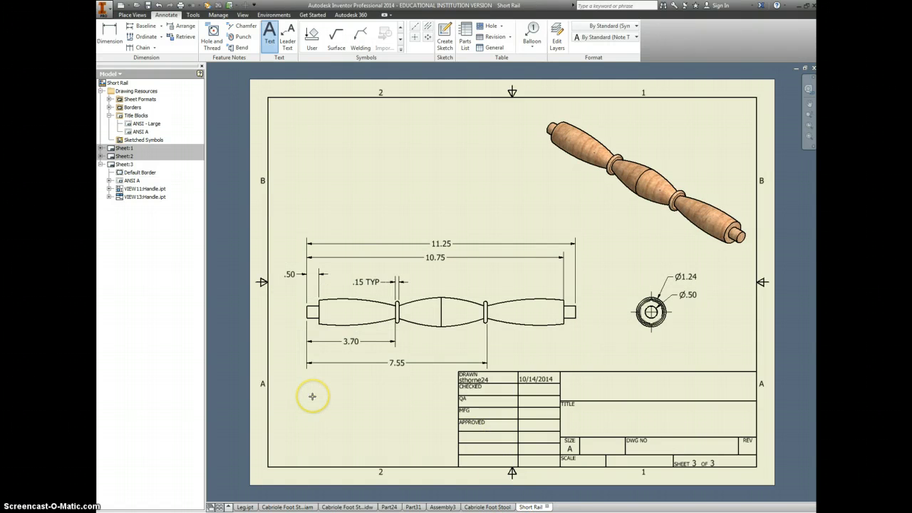
pyautogui.click(312, 396)
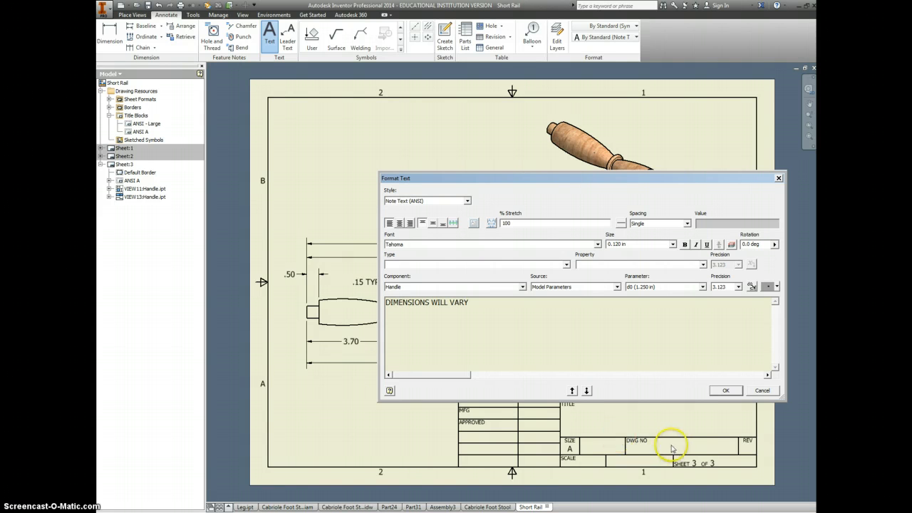
pyautogui.click(725, 390)
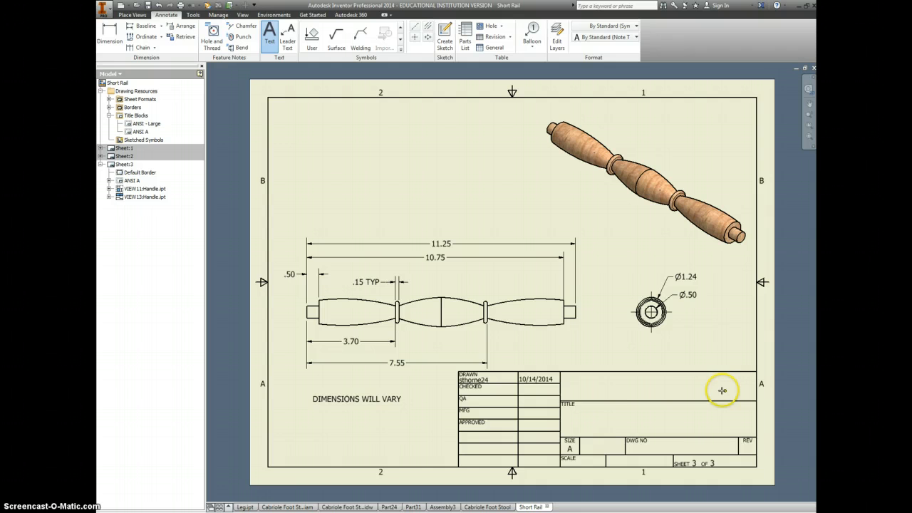
# - Fill in the title block with the drafter's name in the top field and "HANDLE" as the title
pyautogui.click(577, 387)
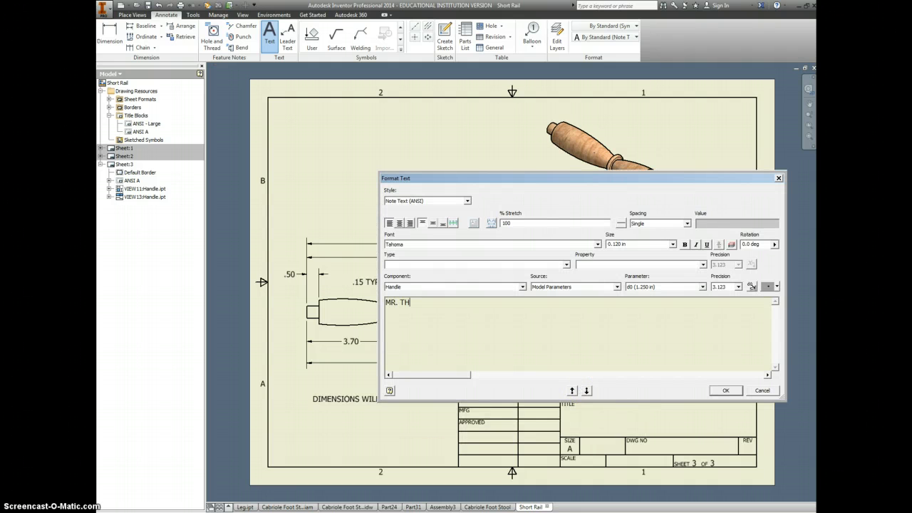
pyautogui.write('MR. THORNE')
pyautogui.click(726, 390)
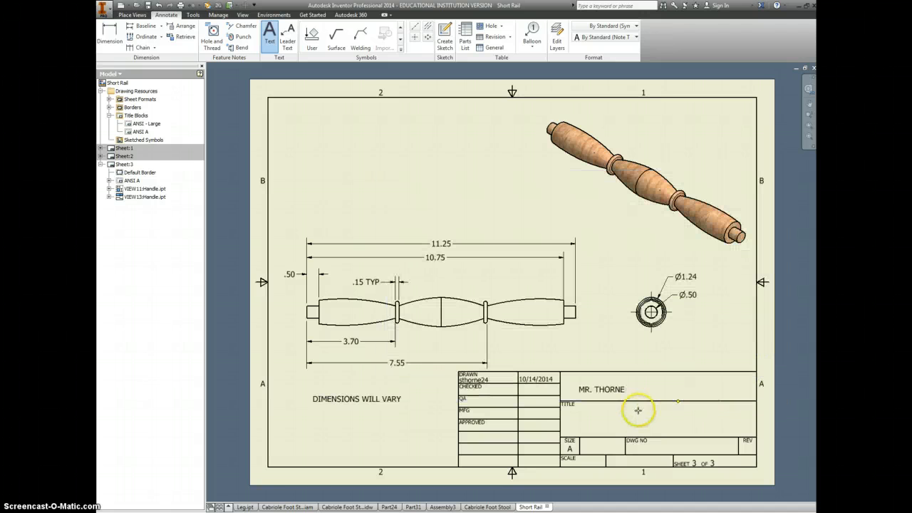
pyautogui.click(589, 418)
pyautogui.write('HAN')
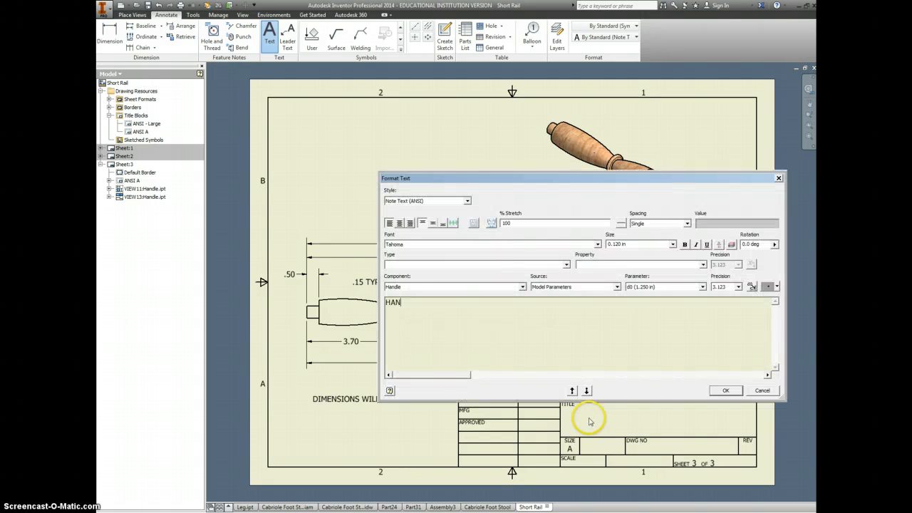
pyautogui.write('DLE')
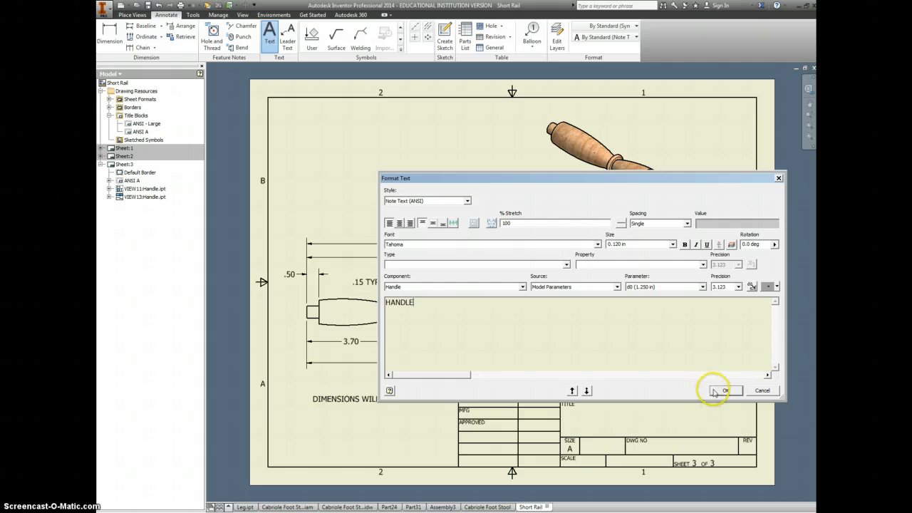
pyautogui.click(726, 390)
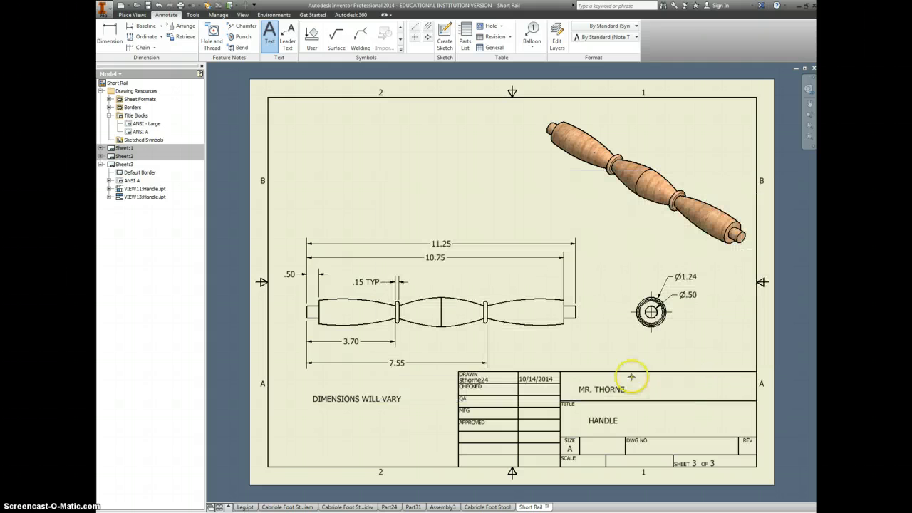
pyautogui.rightClick(437, 173)
pyautogui.click(475, 174)
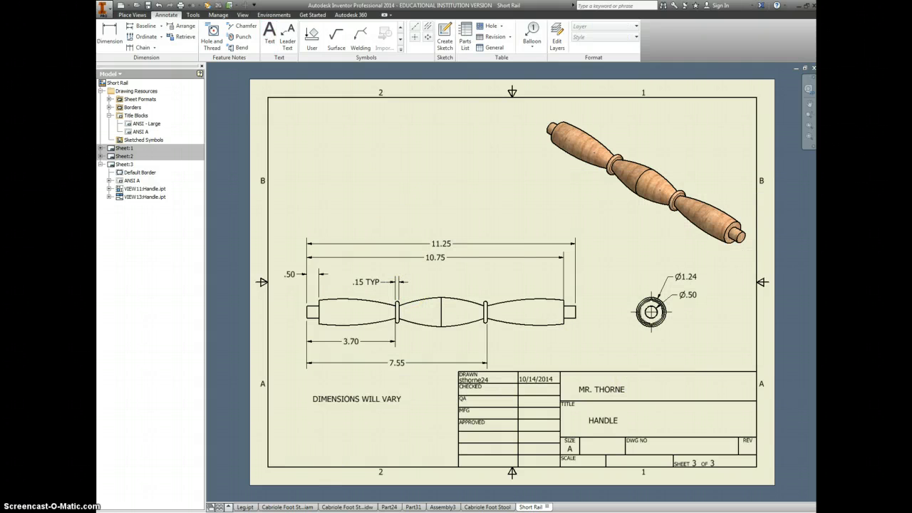
# - Examine sheets 1 to 4 of Cabriole Foot Stool.idw, especially the handle support's views and note, and return to the Short Rail drawing
pyautogui.click(347, 506)
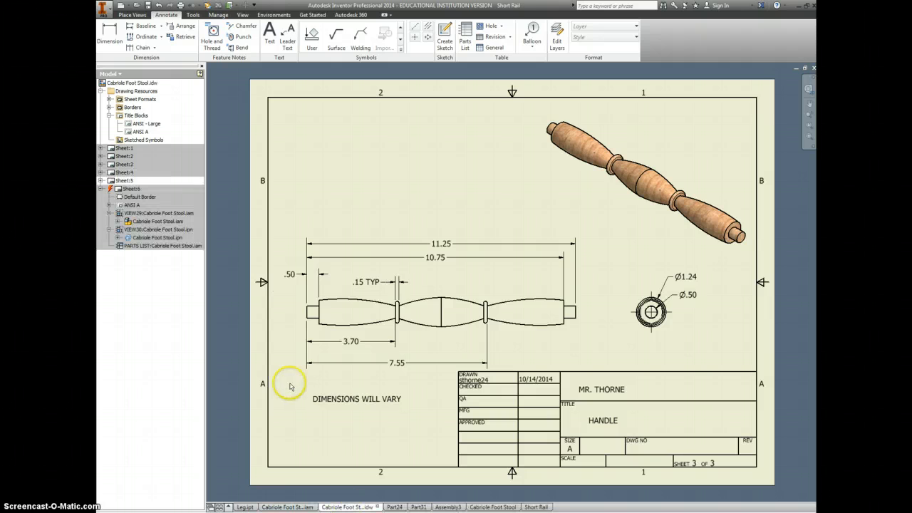
pyautogui.doubleClick(129, 149)
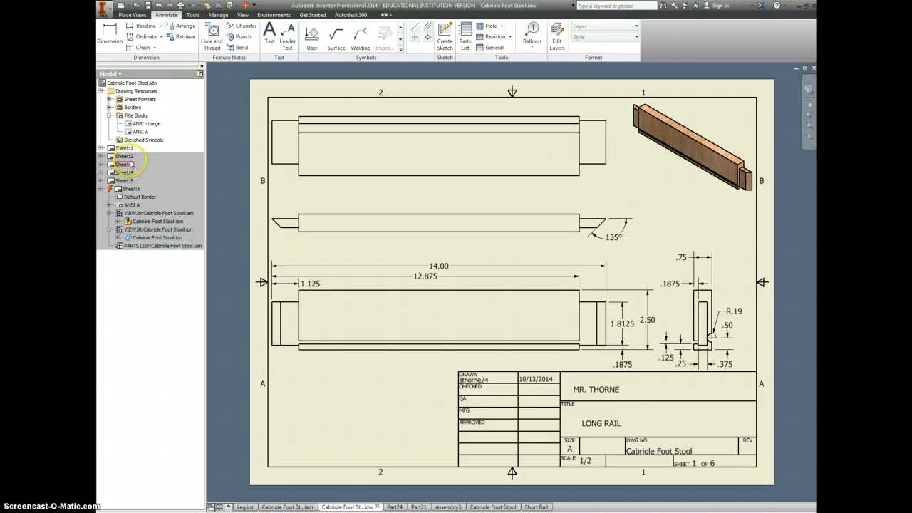
pyautogui.doubleClick(130, 164)
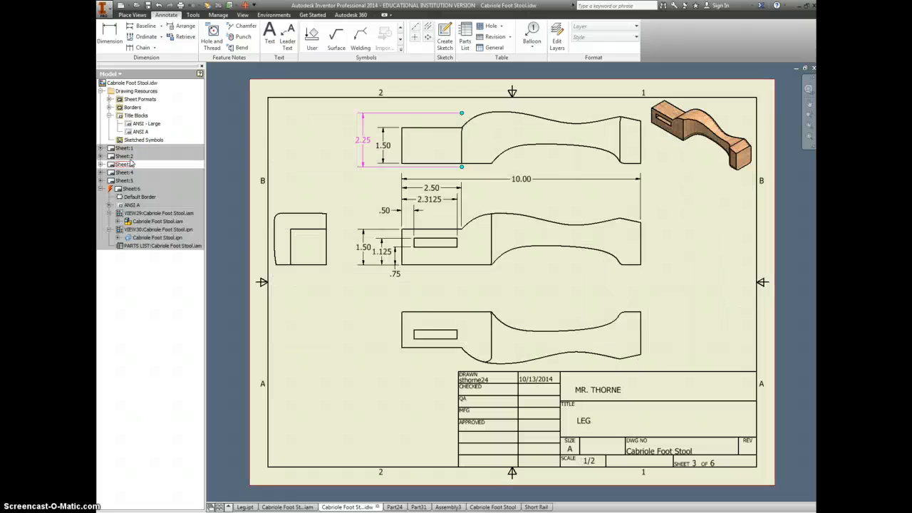
pyautogui.doubleClick(129, 156)
pyautogui.doubleClick(127, 166)
pyautogui.doubleClick(124, 173)
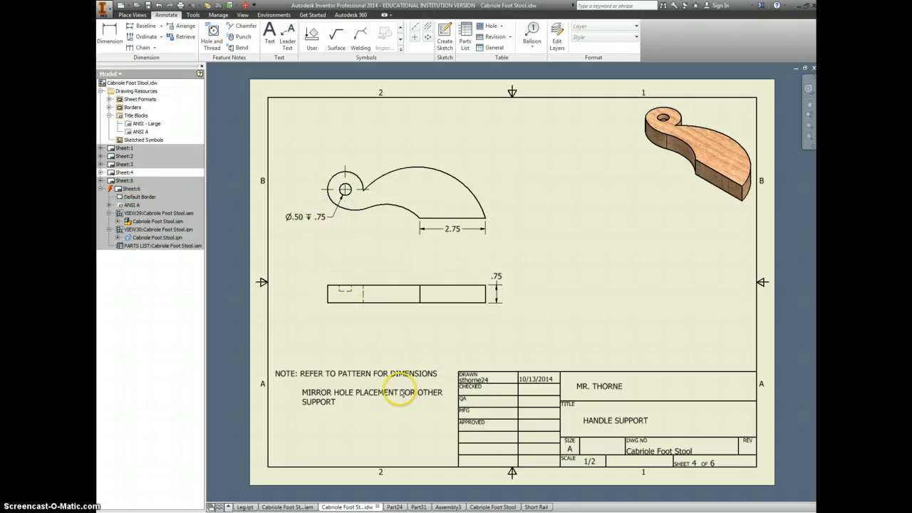
pyautogui.click(381, 372)
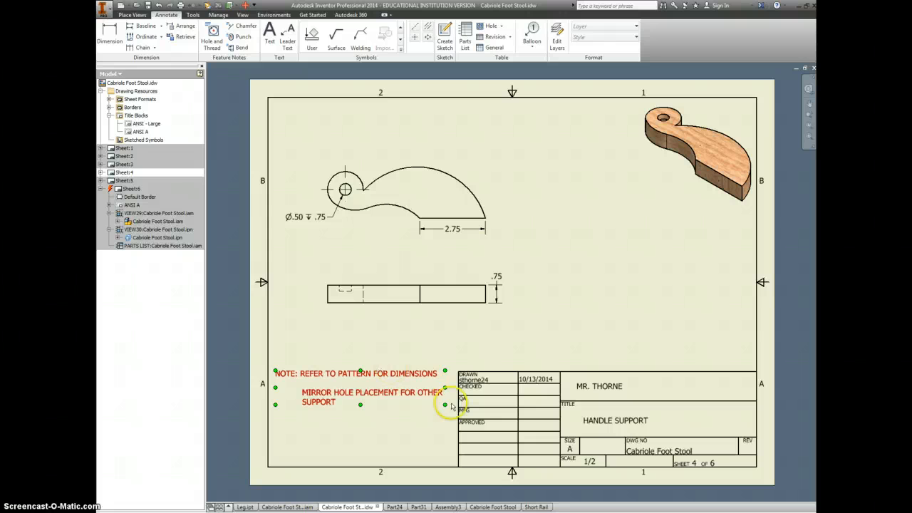
pyautogui.click(537, 507)
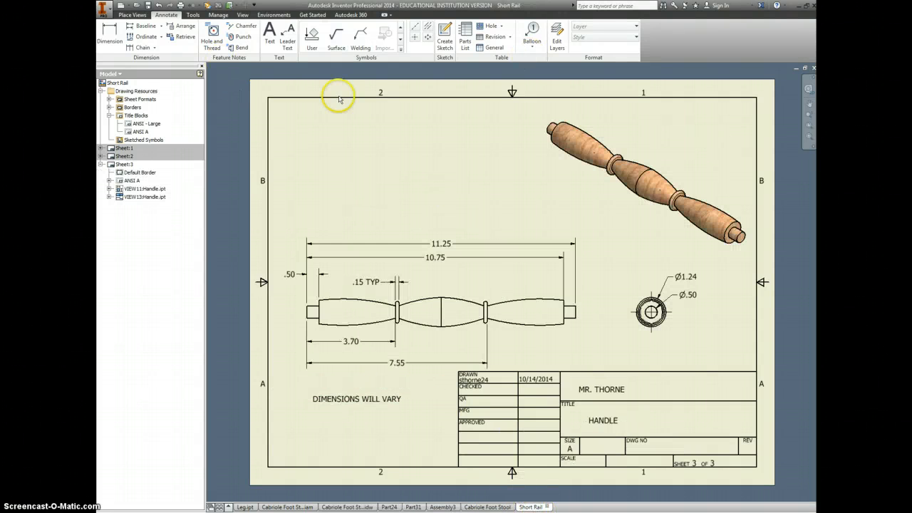
# - Add a new sheet and start a base view from the part file Handle Support R.ipt
pyautogui.click(132, 14)
pyautogui.click(441, 32)
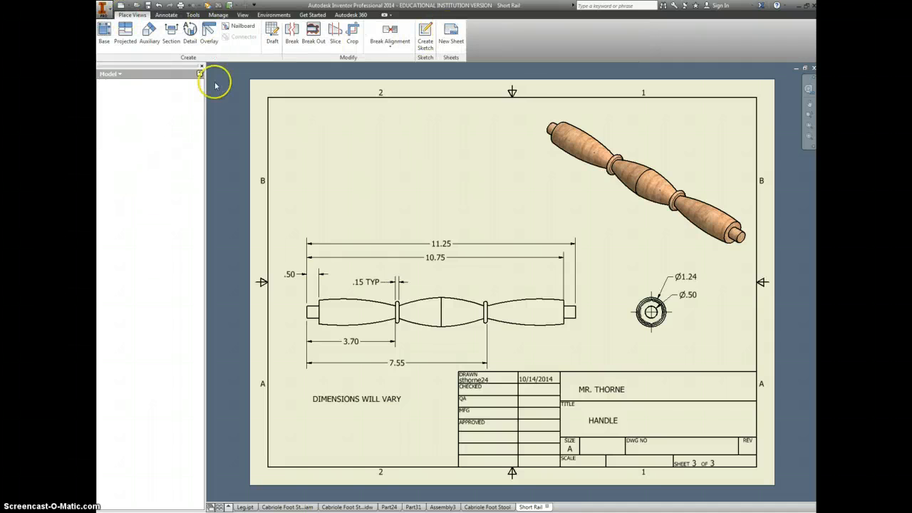
pyautogui.click(104, 32)
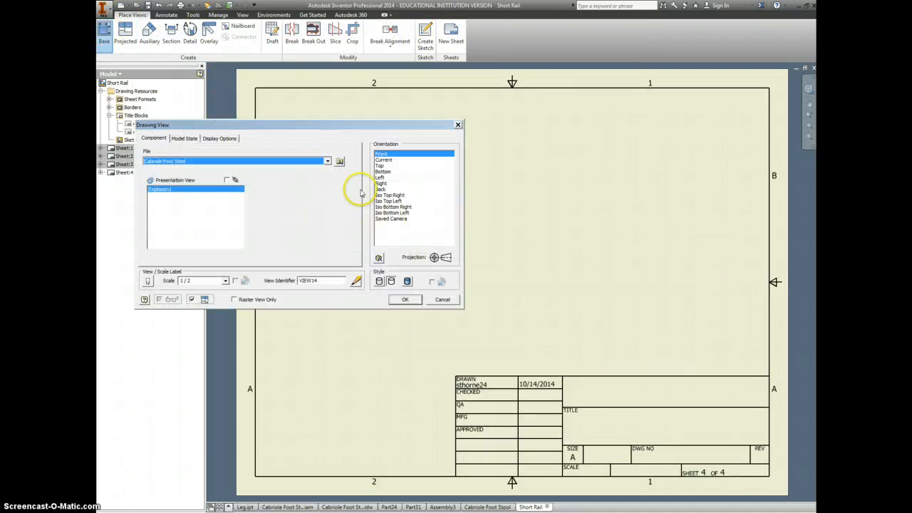
pyautogui.click(339, 161)
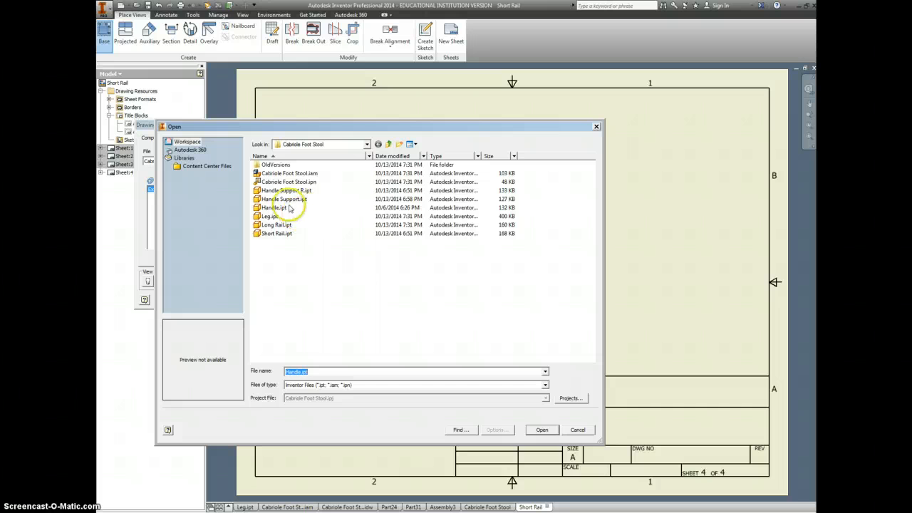
pyautogui.click(288, 200)
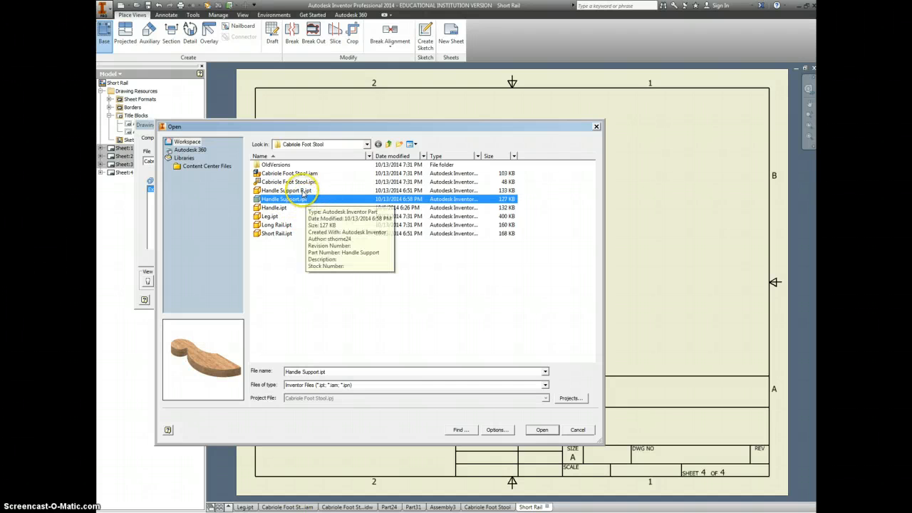
pyautogui.click(299, 193)
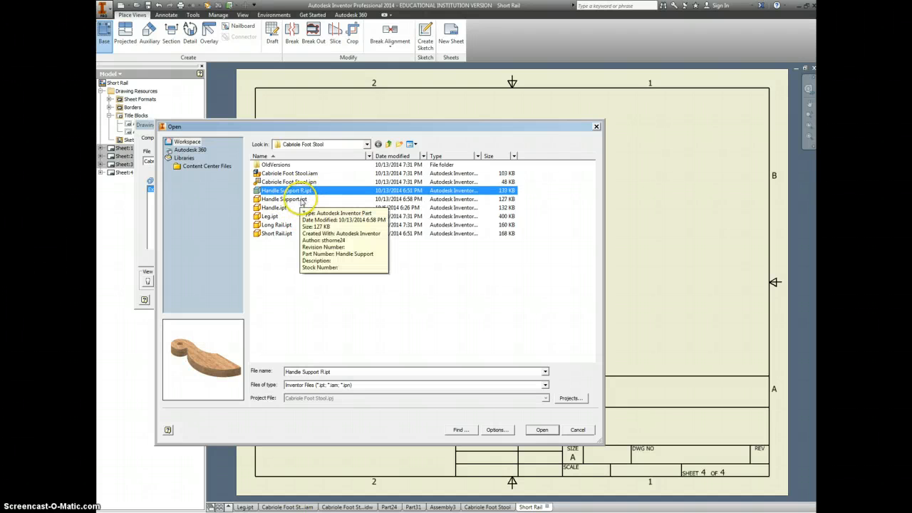
pyautogui.click(306, 200)
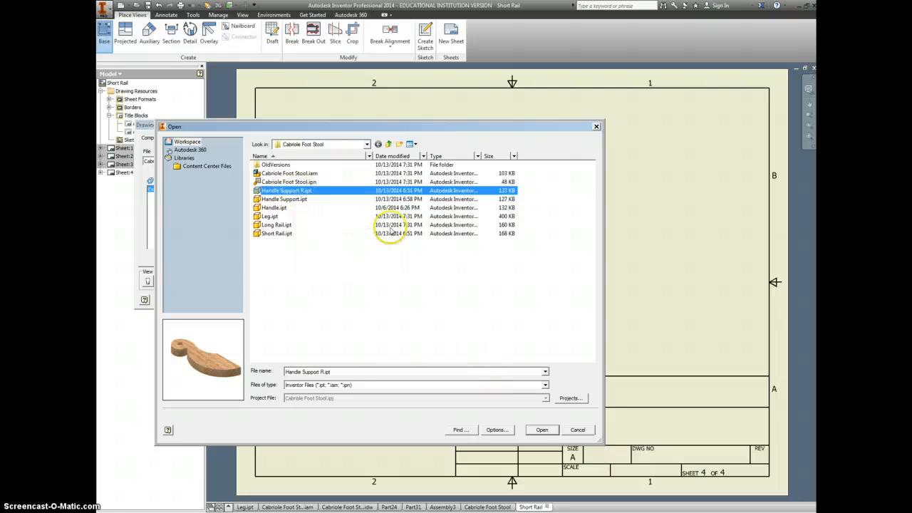
pyautogui.click(542, 430)
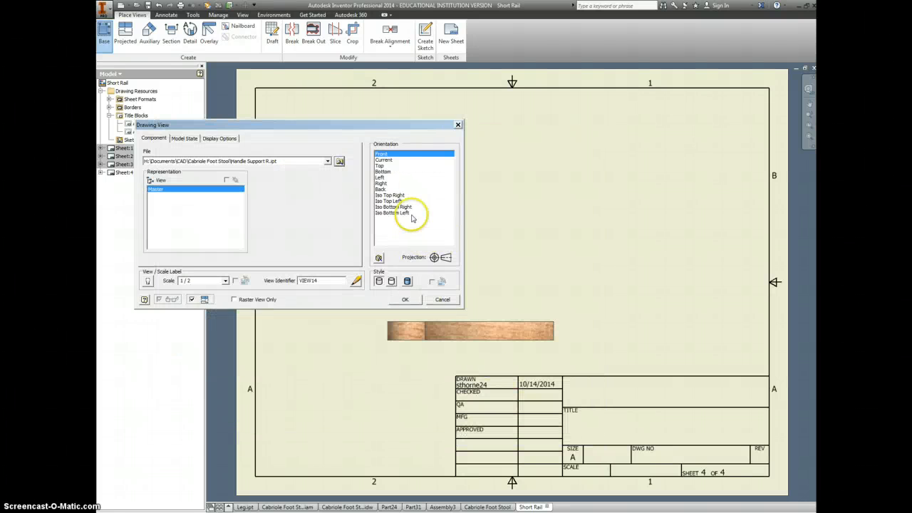
# - Set the base view's orientation to Top and place it in the middle of the sheet, above the title block's height
pyautogui.click(380, 166)
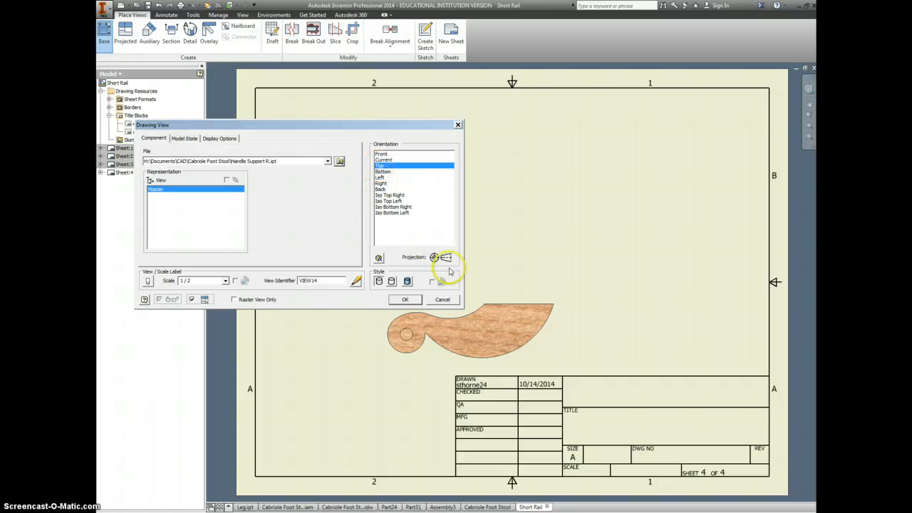
pyautogui.moveTo(374, 128); pyautogui.dragTo(280, 119)
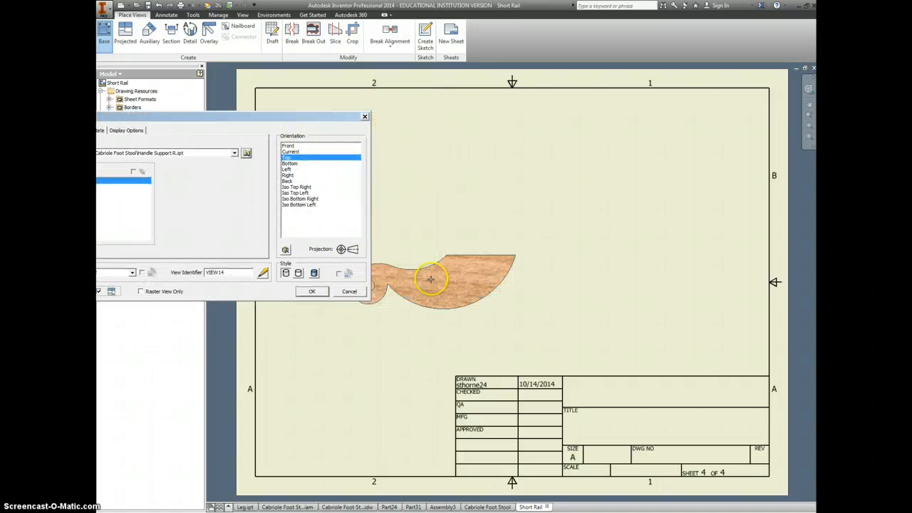
pyautogui.click(421, 282)
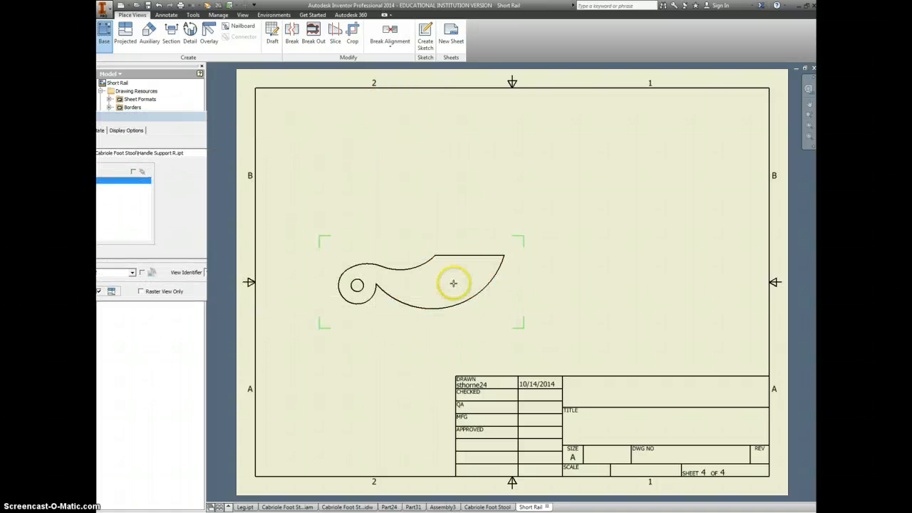
# - Project a view directly above the handle support's base view and a shaded isometric view in the sheet's upper right corner
pyautogui.click(441, 175)
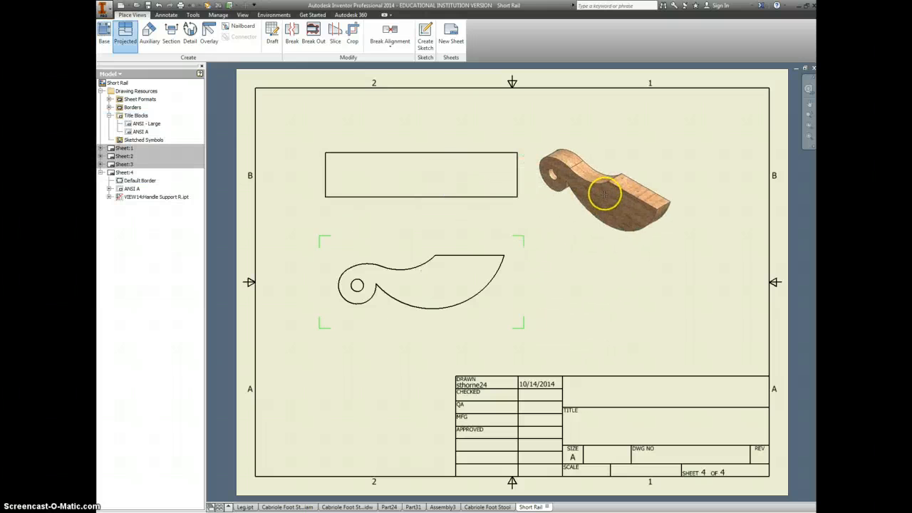
pyautogui.click(678, 178)
pyautogui.rightClick(678, 178)
pyautogui.click(688, 238)
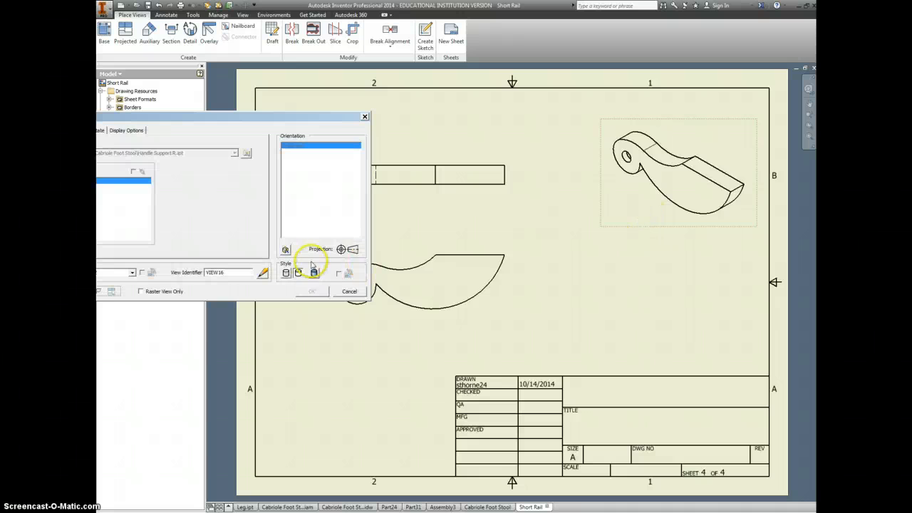
pyautogui.click(312, 291)
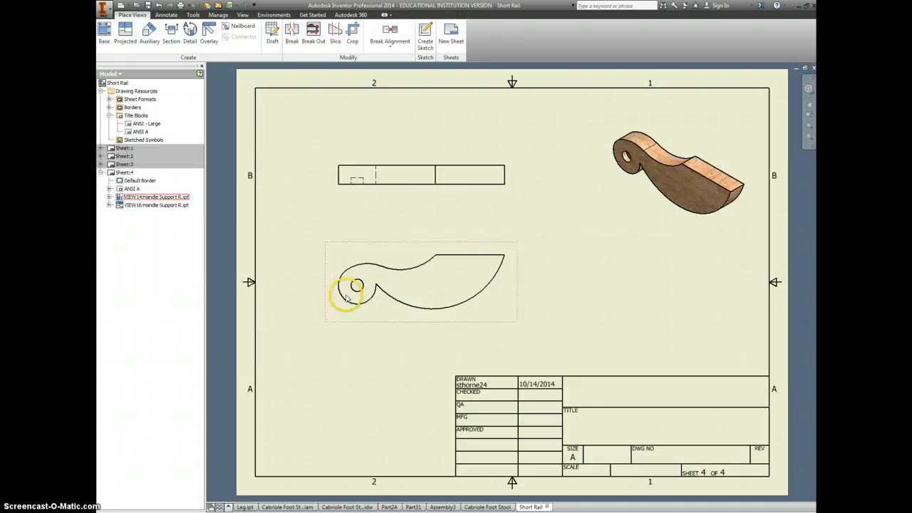
# - Set the scale of the handle support's base view to 1:1
pyautogui.doubleClick(350, 245)
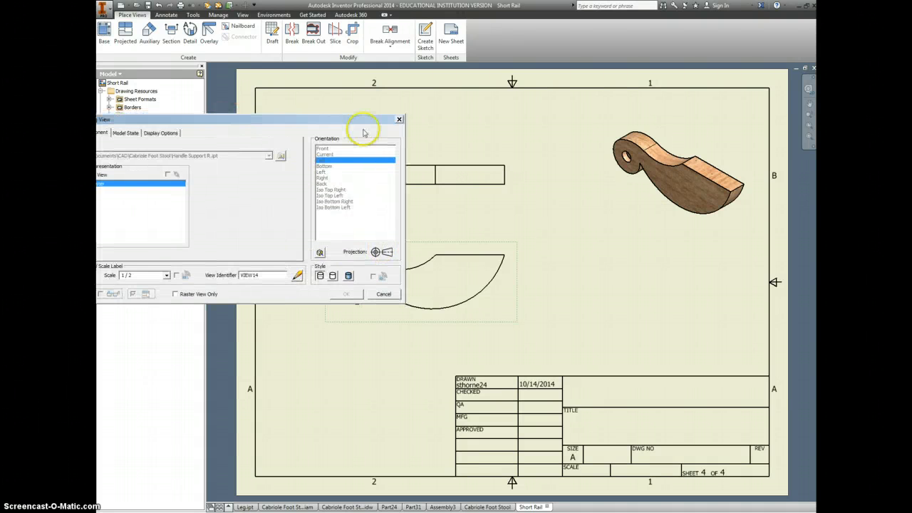
pyautogui.click(300, 285)
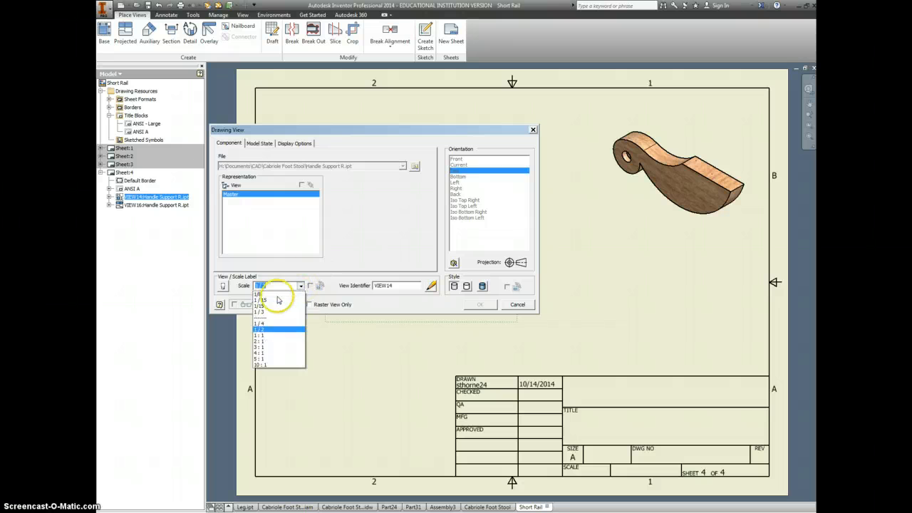
pyautogui.click(276, 336)
pyautogui.click(480, 305)
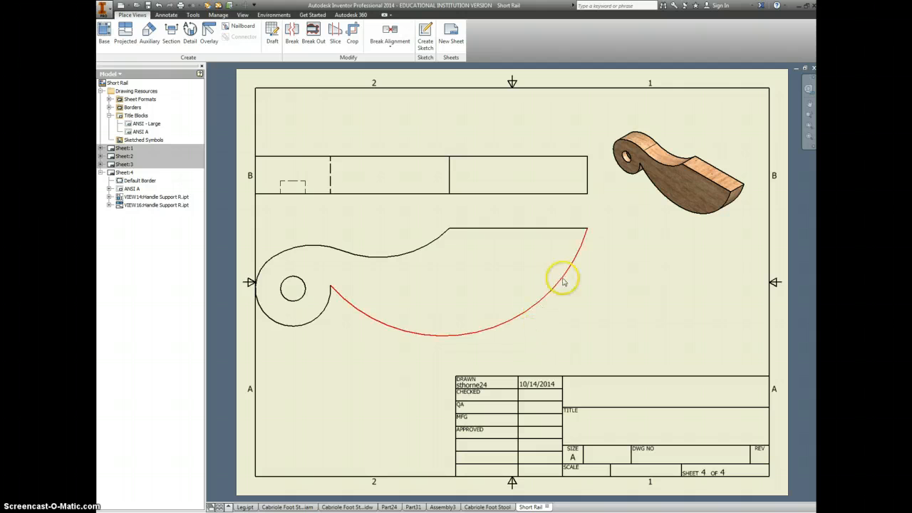
# - Reposition the base, projected and isometric views so they sit inside the border without overlapping each other
pyautogui.click(595, 305)
pyautogui.moveTo(611, 308); pyautogui.dragTo(611, 309)
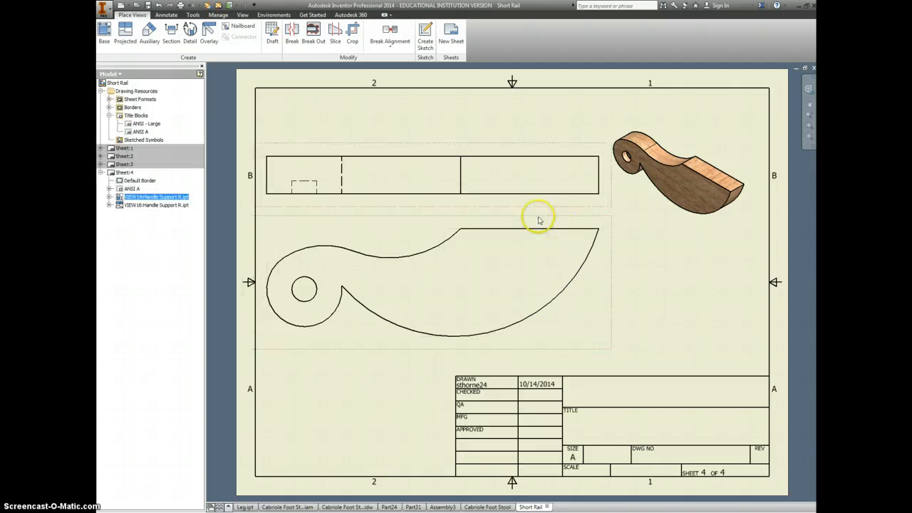
pyautogui.moveTo(499, 146); pyautogui.dragTo(489, 116)
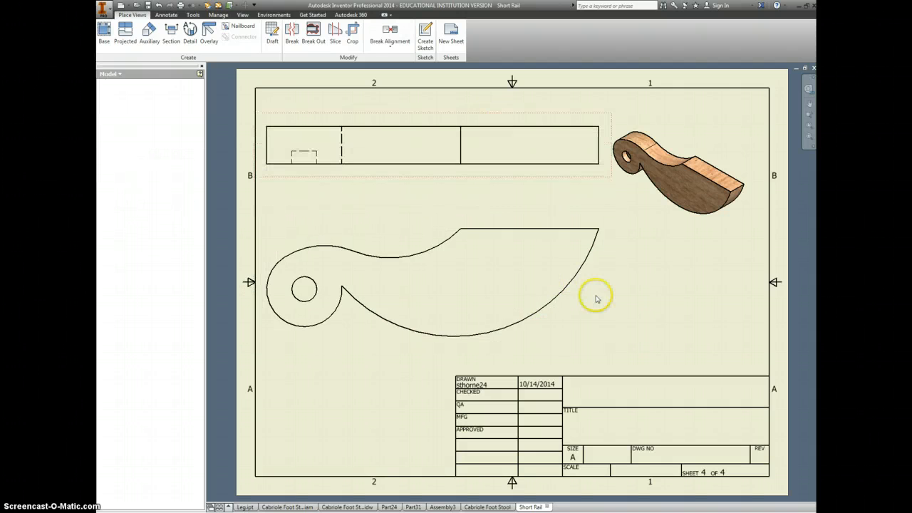
pyautogui.moveTo(614, 309); pyautogui.dragTo(628, 309)
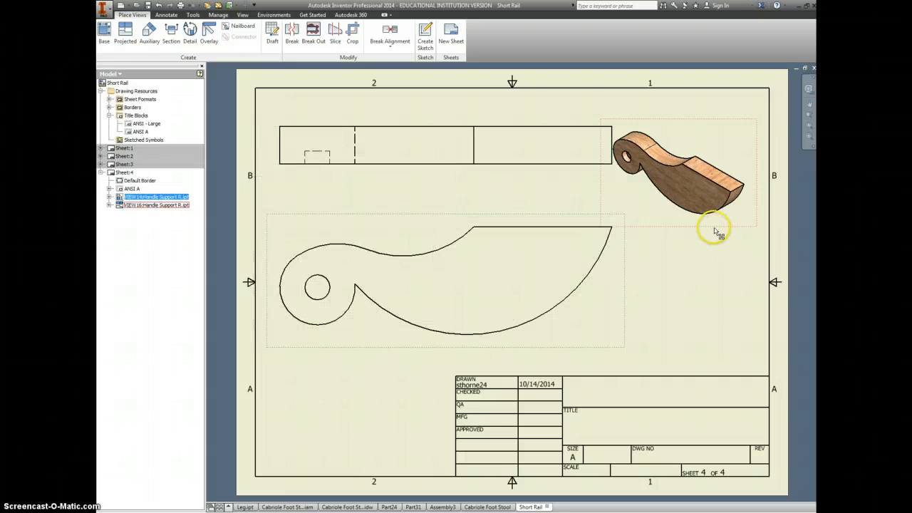
pyautogui.moveTo(721, 217); pyautogui.dragTo(735, 194)
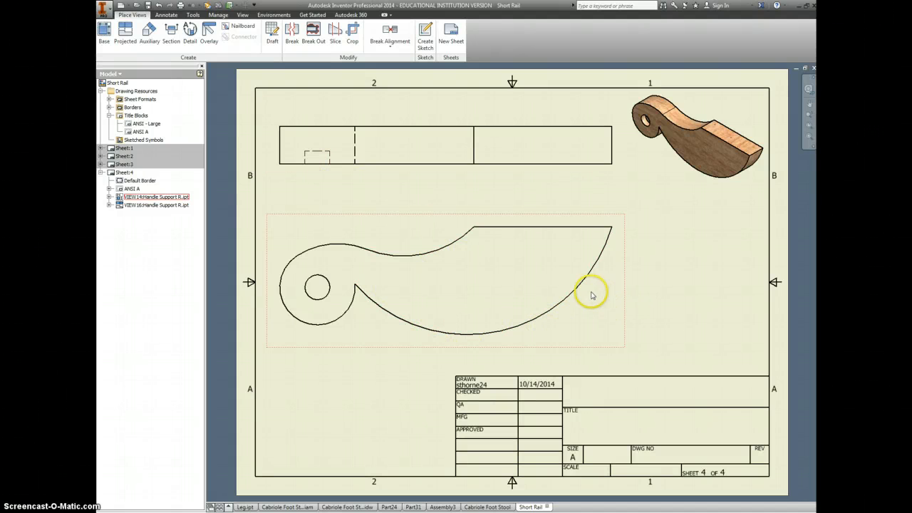
# - Add center marks to the hole and the rounded end around it in the handle support's base view
pyautogui.click(167, 15)
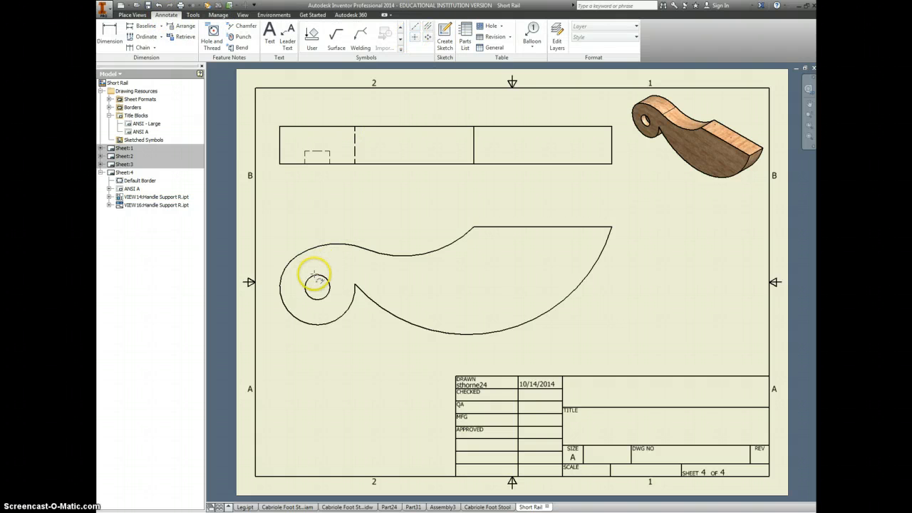
pyautogui.click(316, 300)
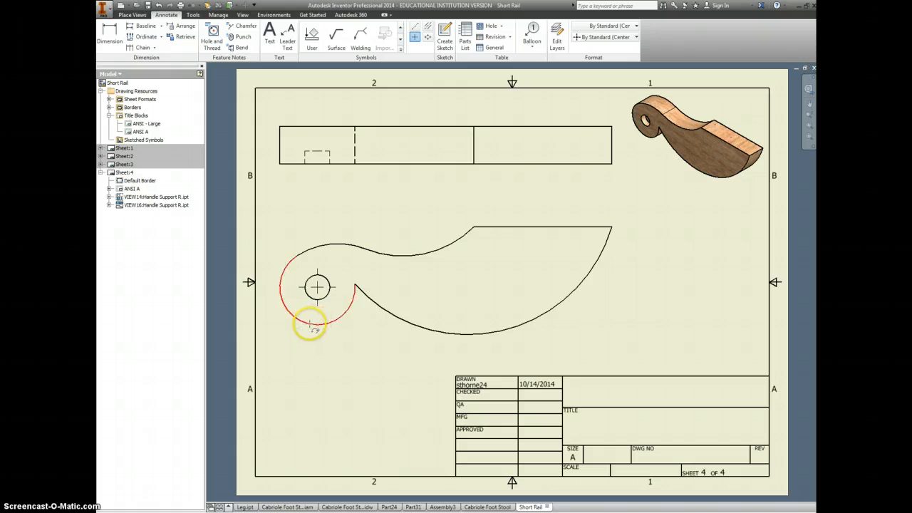
pyautogui.click(314, 324)
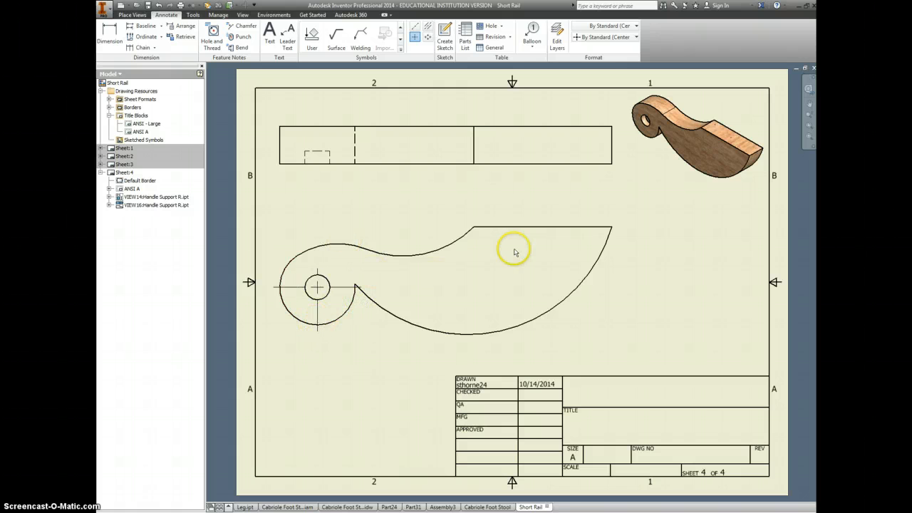
# - Dimension the length of the straight top edge in the base view, placing the dimension just above the edge
pyautogui.press('d')
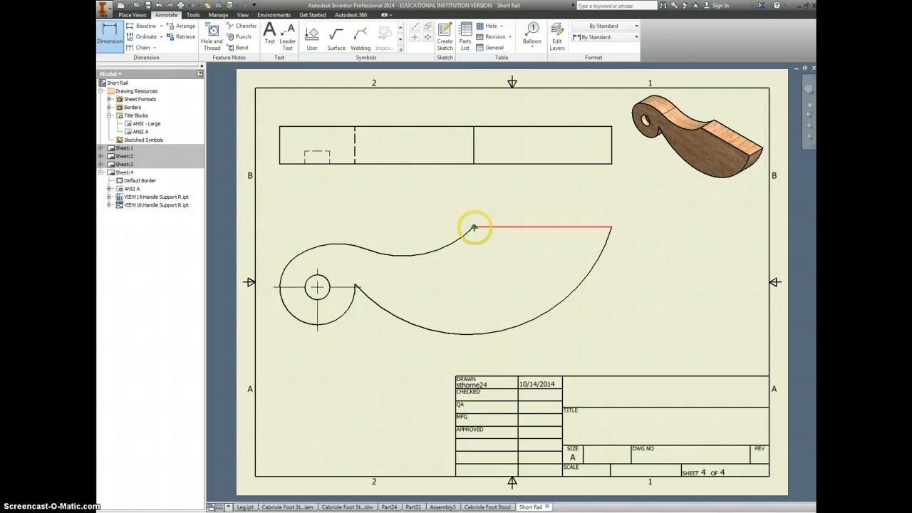
pyautogui.click(474, 228)
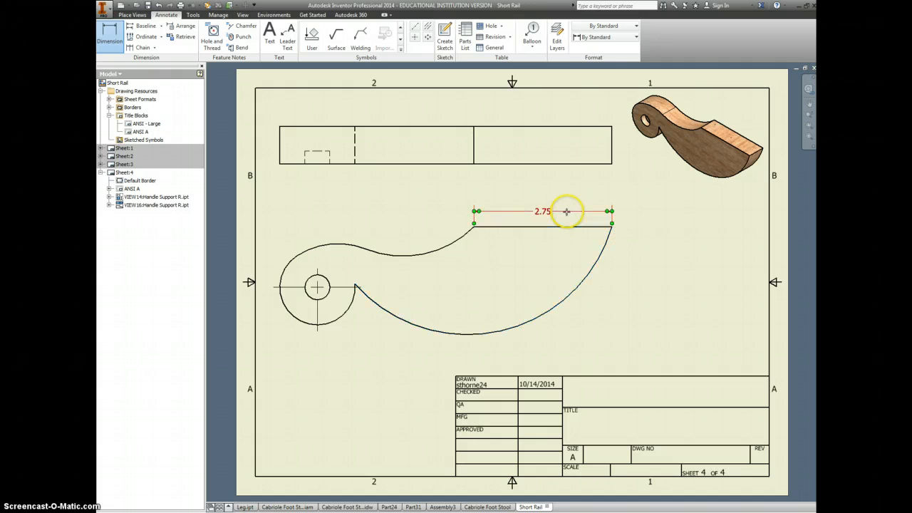
pyautogui.click(566, 212)
# - Dimension the horizontal distance from the hole's center to the pointed tip, placing it above the top edge's dimension
pyautogui.click(610, 229)
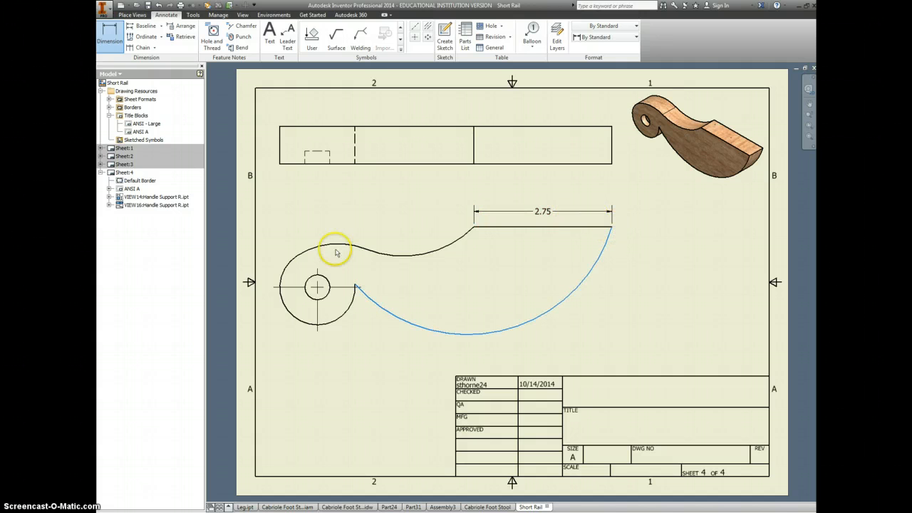
pyautogui.click(318, 287)
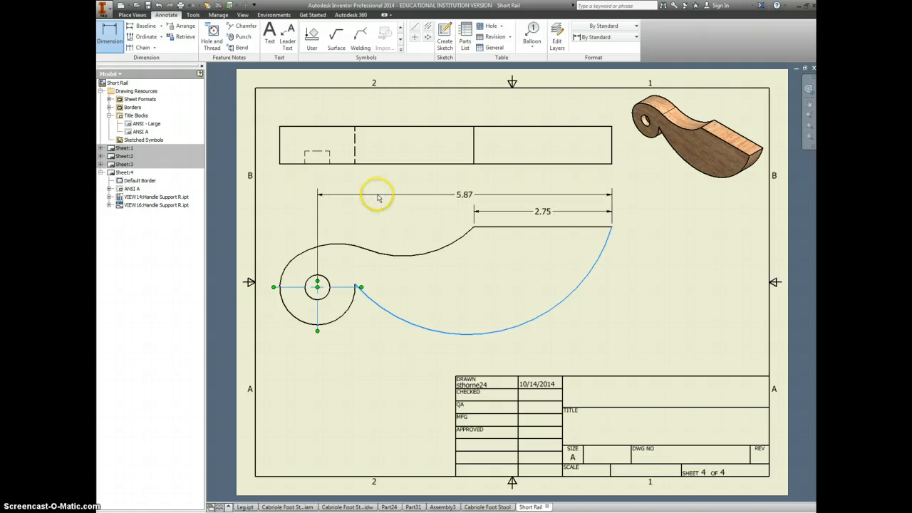
pyautogui.click(378, 198)
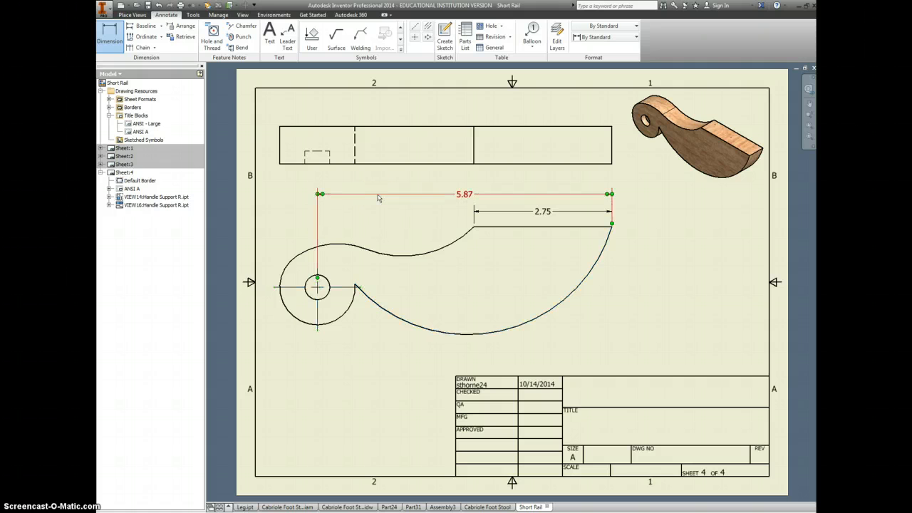
pyautogui.press('Escape')
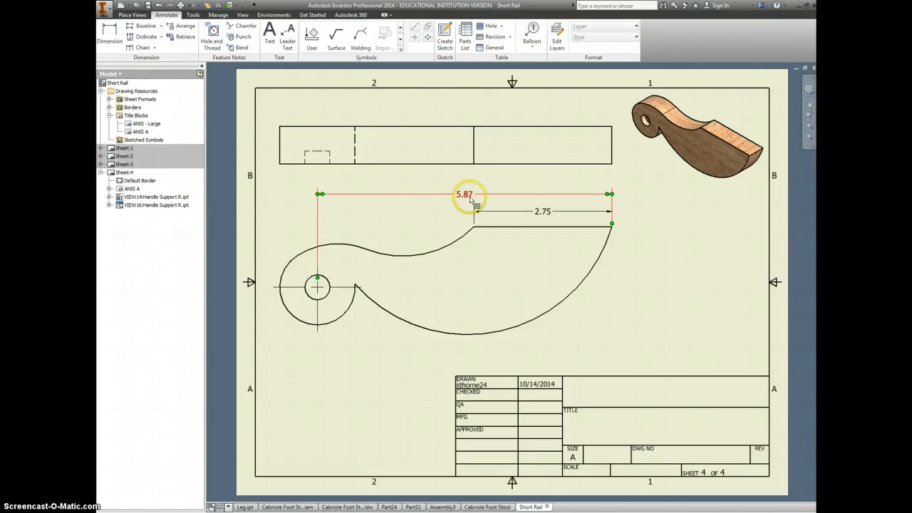
# - Copy the full text of the pattern and hole placement note on the handle support sheet in Cabriole Foot Stool.idw
pyautogui.click(284, 507)
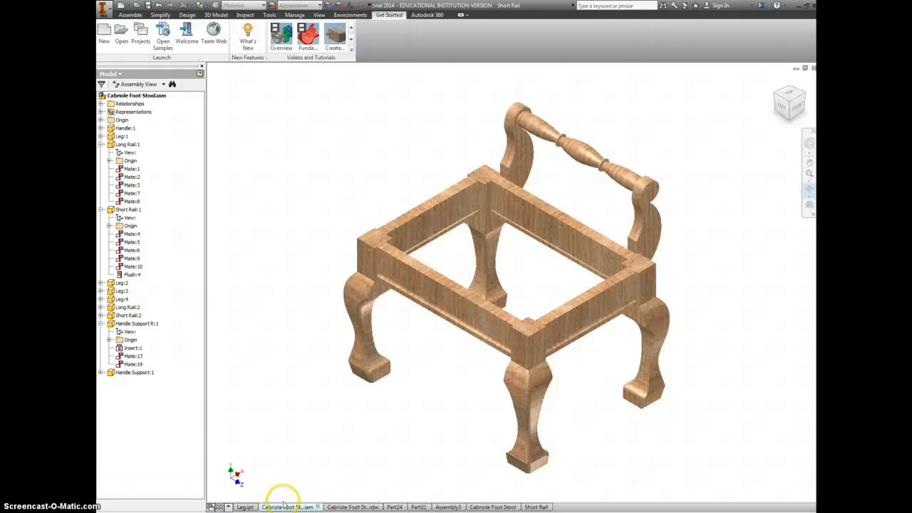
pyautogui.click(351, 507)
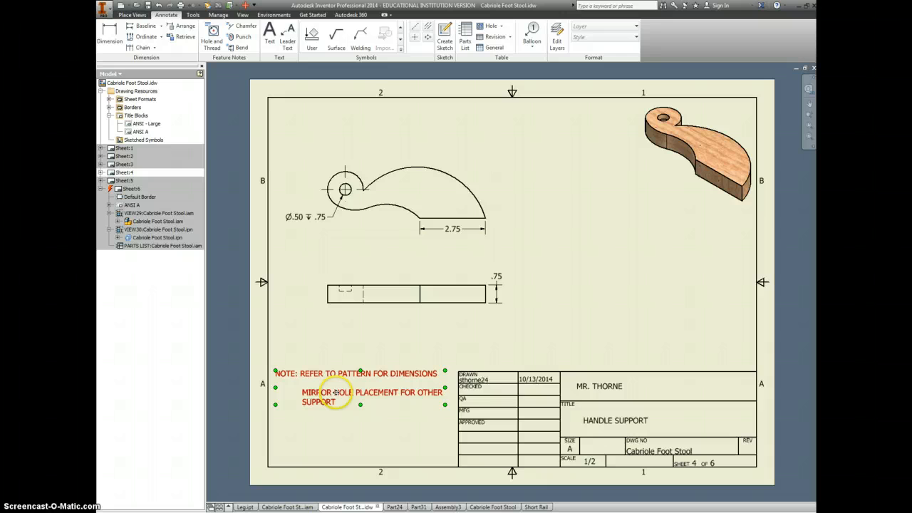
pyautogui.doubleClick(335, 392)
pyautogui.moveTo(486, 345); pyautogui.dragTo(320, 281)
pyautogui.hotkey('ctrl', 'c')
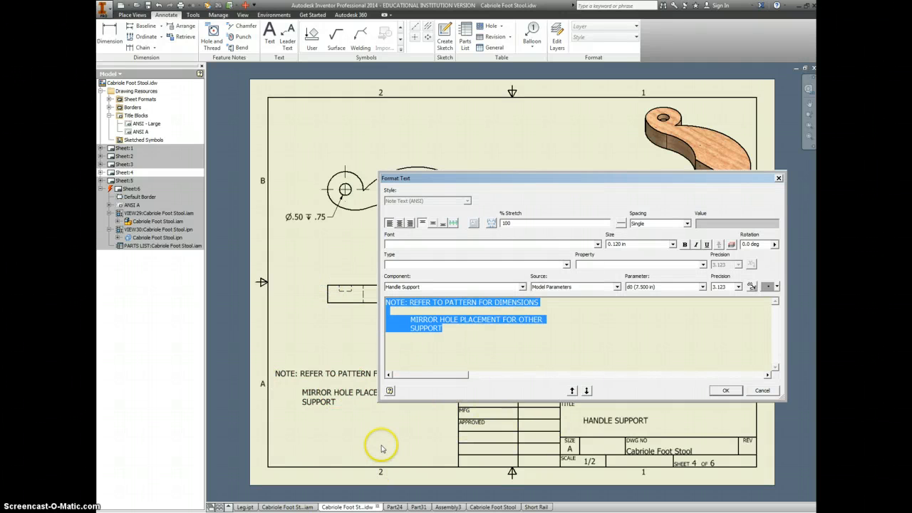
pyautogui.click(726, 390)
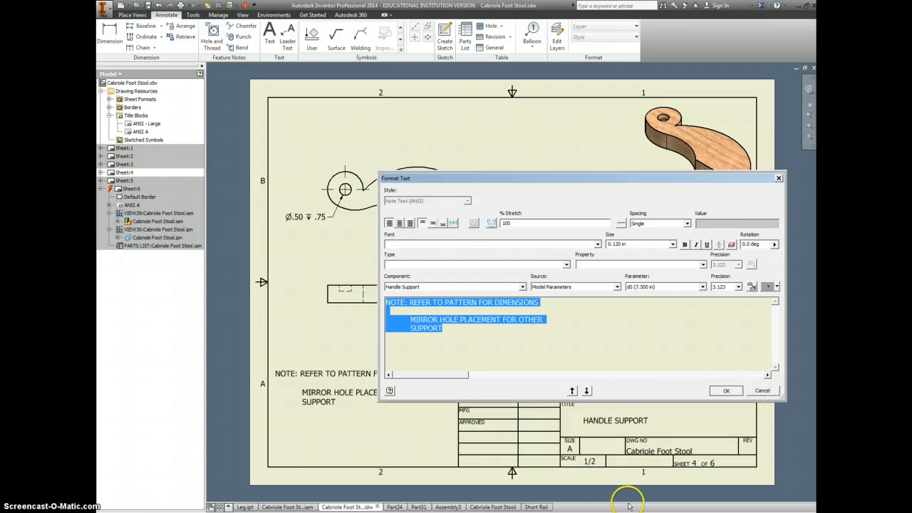
# - Paste the copied note into the Short Rail drawing's handle support sheet, below the base view and clear of the title block
pyautogui.click(535, 506)
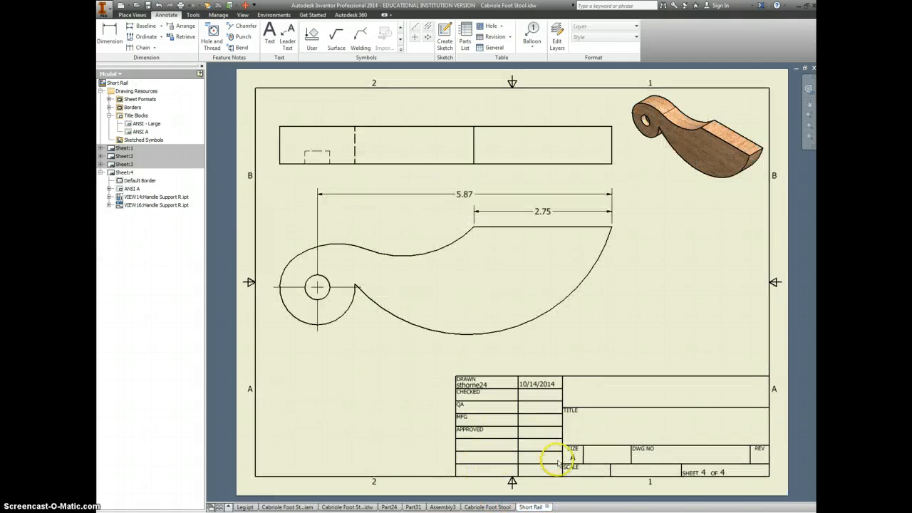
pyautogui.press('t')
pyautogui.click(282, 387)
pyautogui.hotkey('ctrl', 'v')
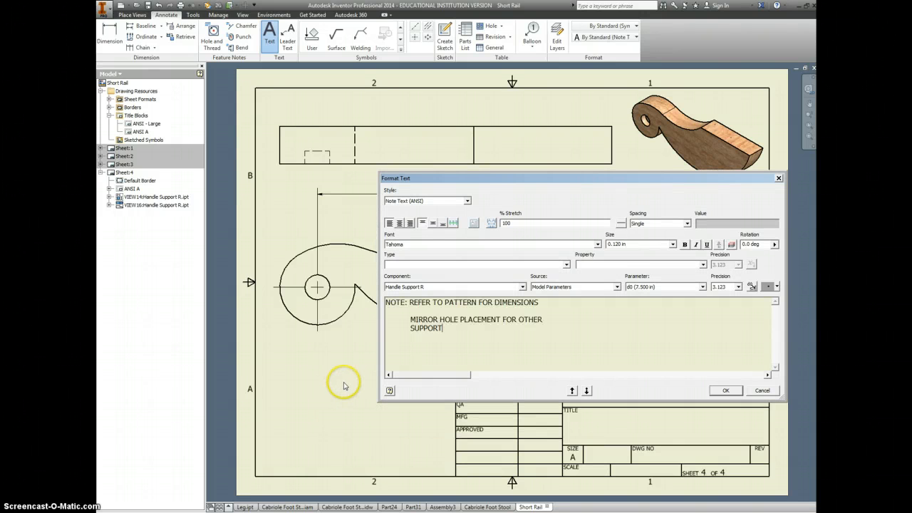
pyautogui.click(726, 390)
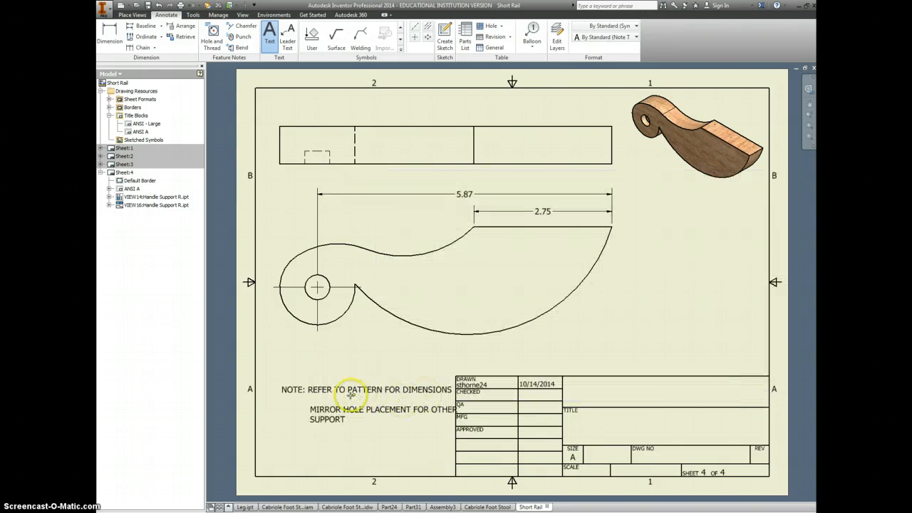
pyautogui.press('Escape')
pyautogui.moveTo(362, 389); pyautogui.dragTo(349, 392)
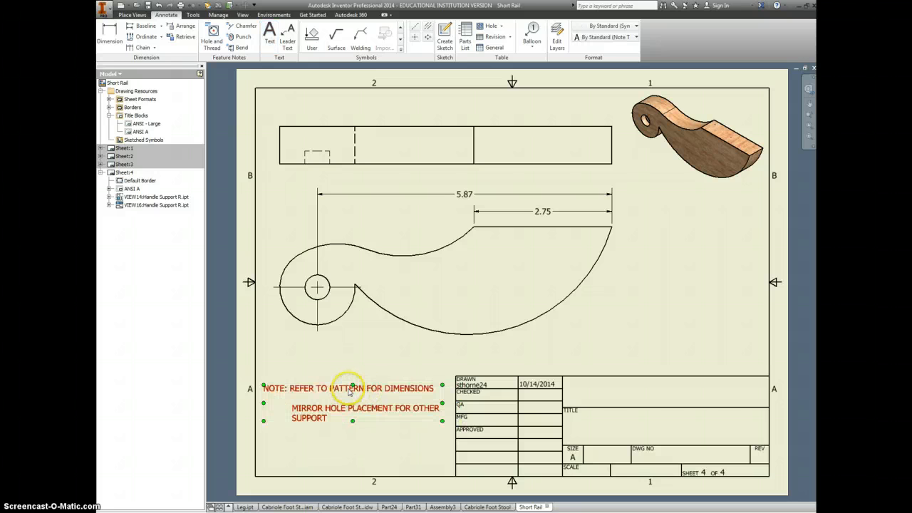
pyautogui.click(370, 445)
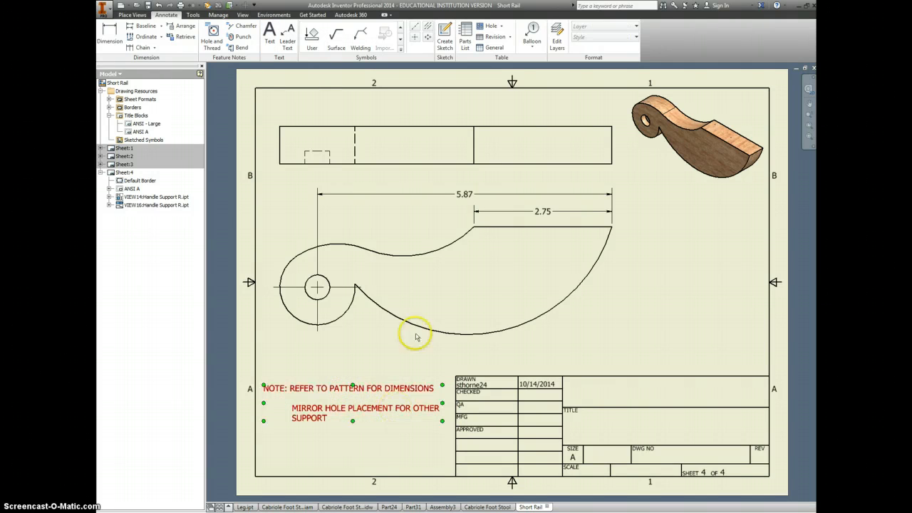
# - Delete the hole-center-to-tip dimension and dimension the hole's diameter instead, placing it above the base view
pyautogui.rightClick(464, 194)
pyautogui.click(480, 208)
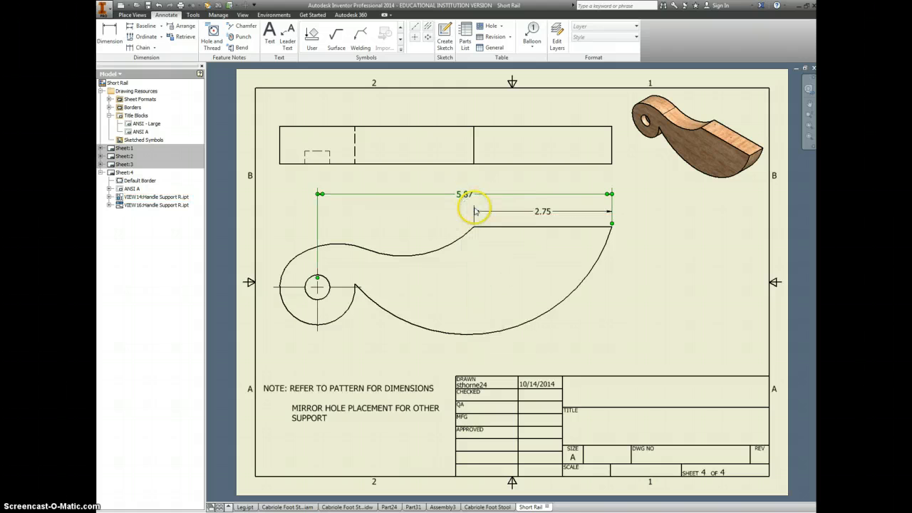
pyautogui.press('d')
pyautogui.click(320, 279)
pyautogui.click(352, 209)
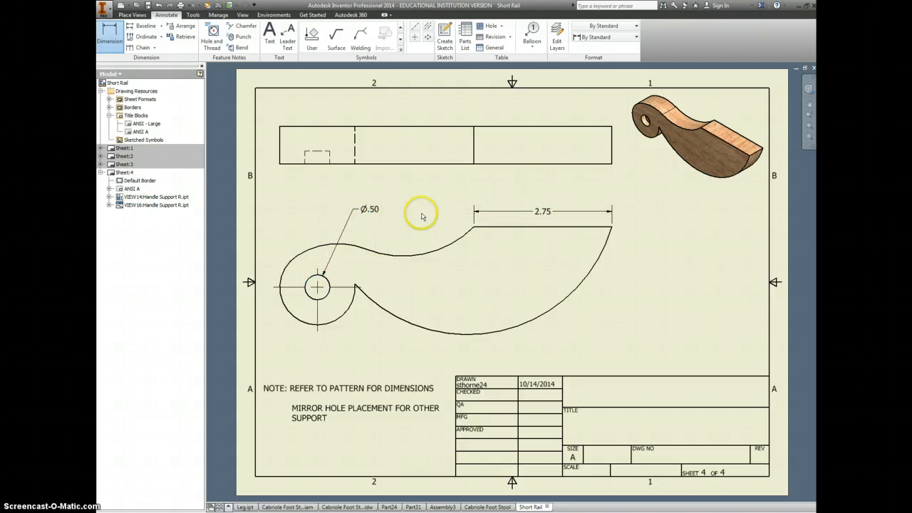